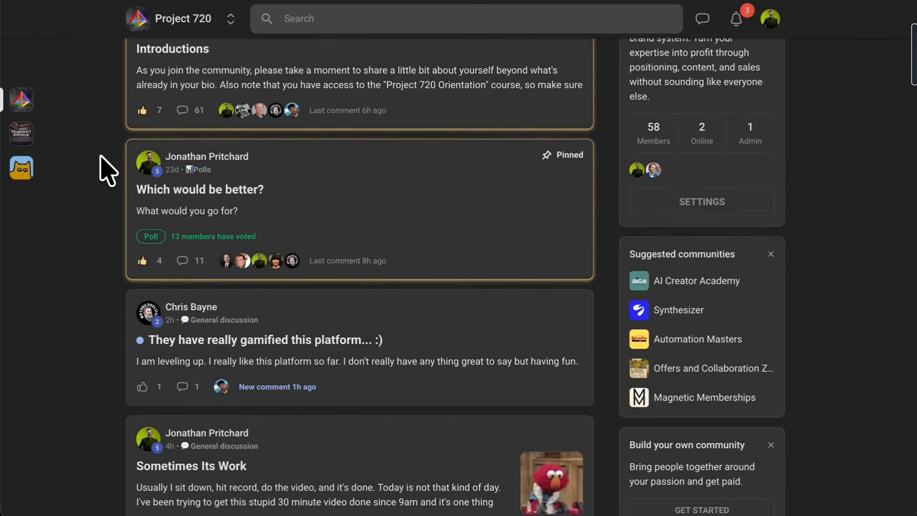
{"action": "scroll", "coordinate": [106, 171], "scroll_direction": "down", "scroll_amount": 7}
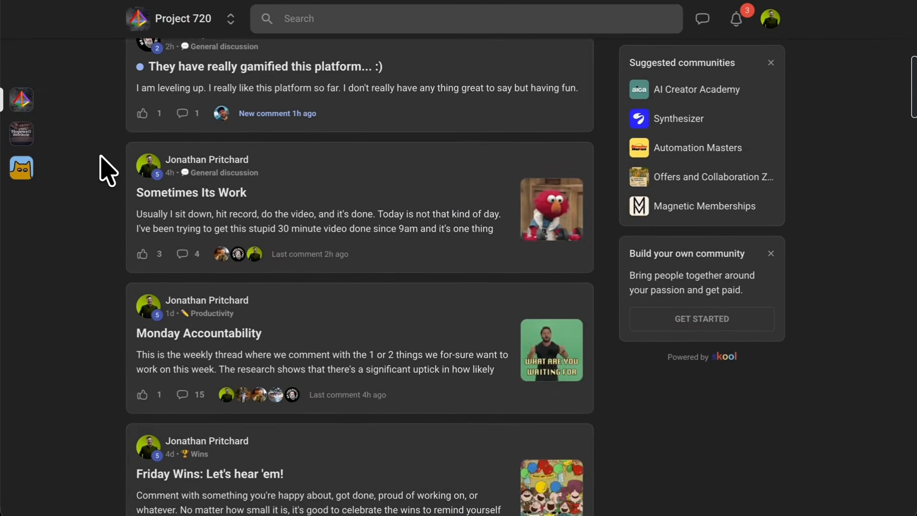
{"action": "scroll", "coordinate": [106, 171], "scroll_direction": "down", "scroll_amount": 12}
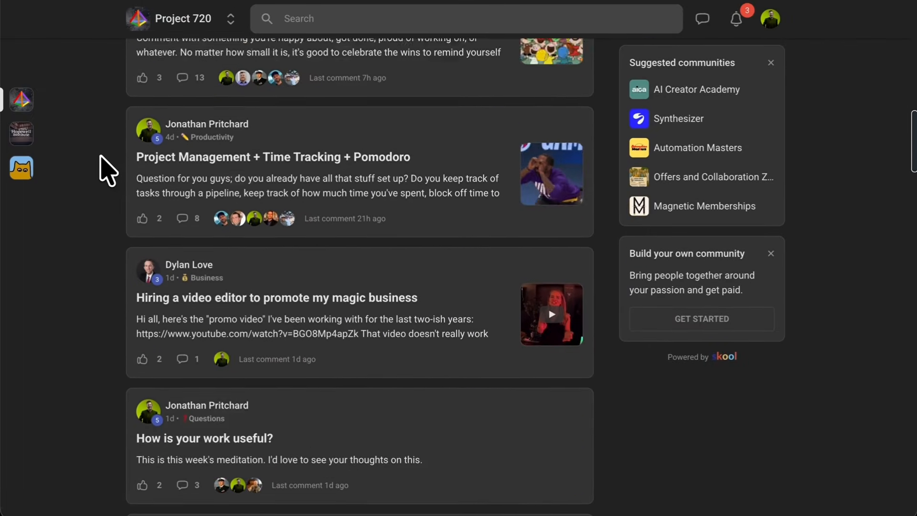
{"action": "scroll", "coordinate": [100, 162], "scroll_direction": "down", "scroll_amount": 4}
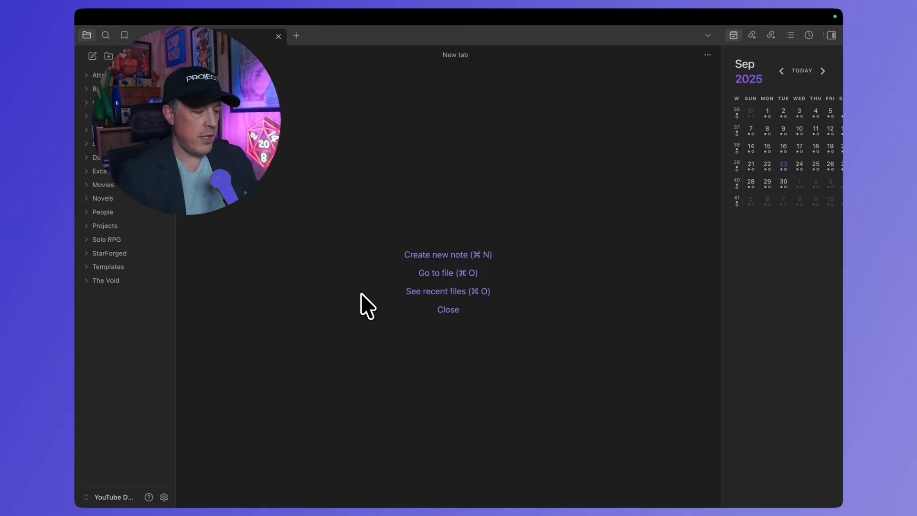
- In Obsidian, browse the community plugins for "tasknotes", then install and enable TaskNotes
{"action": "key", "text": "super+comma"}
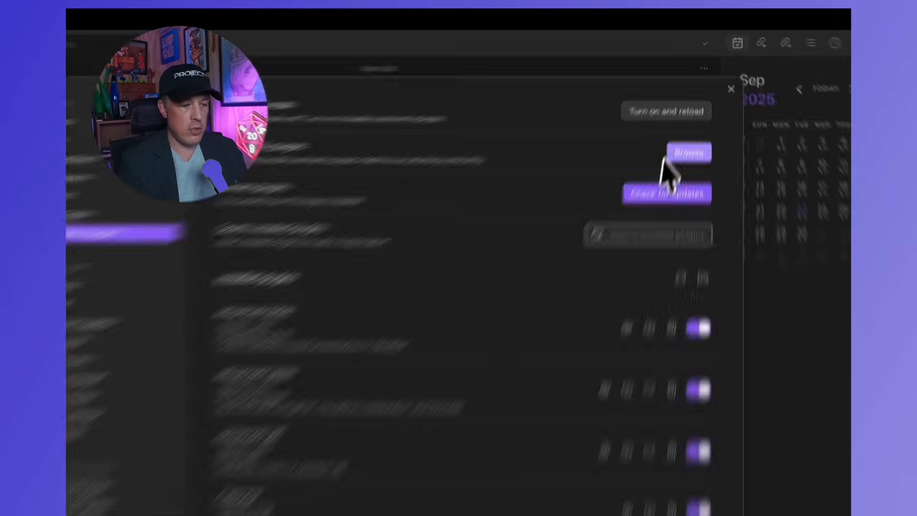
{"action": "left_click", "coordinate": [696, 120]}
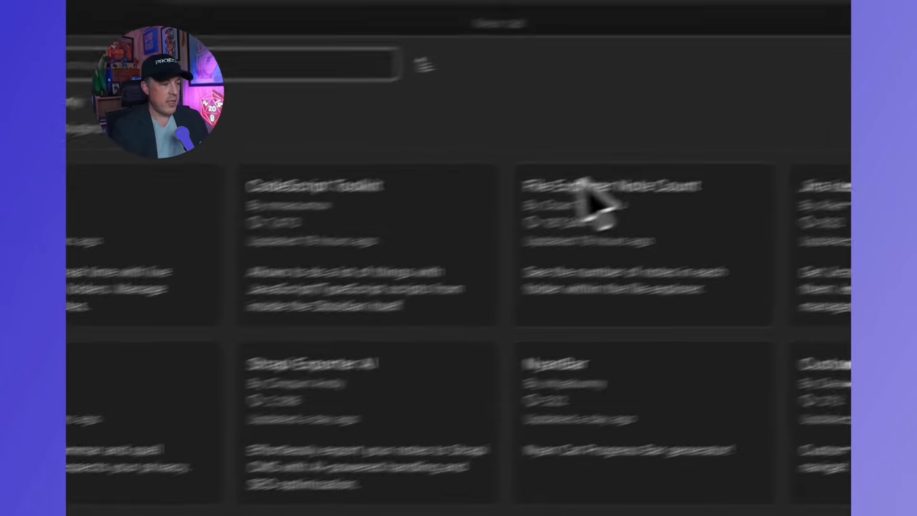
{"action": "type", "text": "tasknotes"}
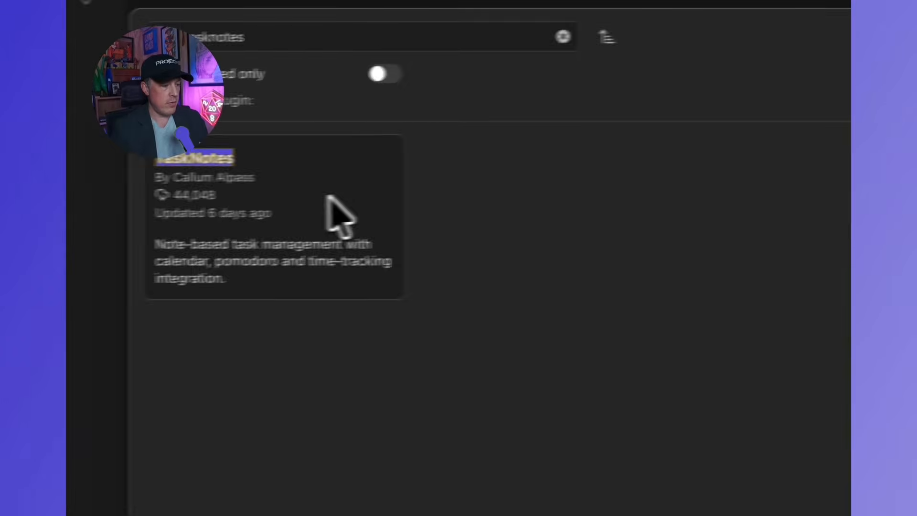
{"action": "left_click", "coordinate": [330, 197]}
{"action": "left_click", "coordinate": [520, 309]}
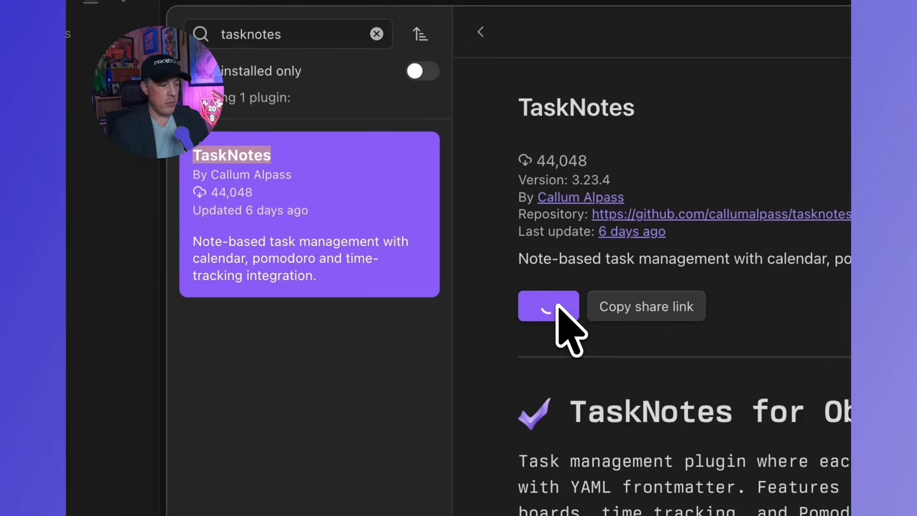
{"action": "left_click", "coordinate": [557, 306]}
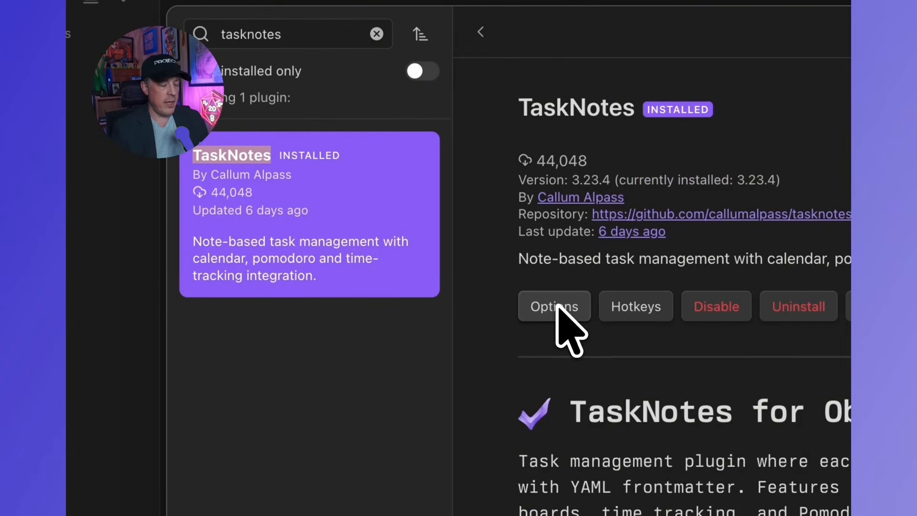
- In the TaskNotes options, turn on moving archived tasks to a folder and keep Tag as the way tasks are identified
{"action": "left_click", "coordinate": [556, 306]}
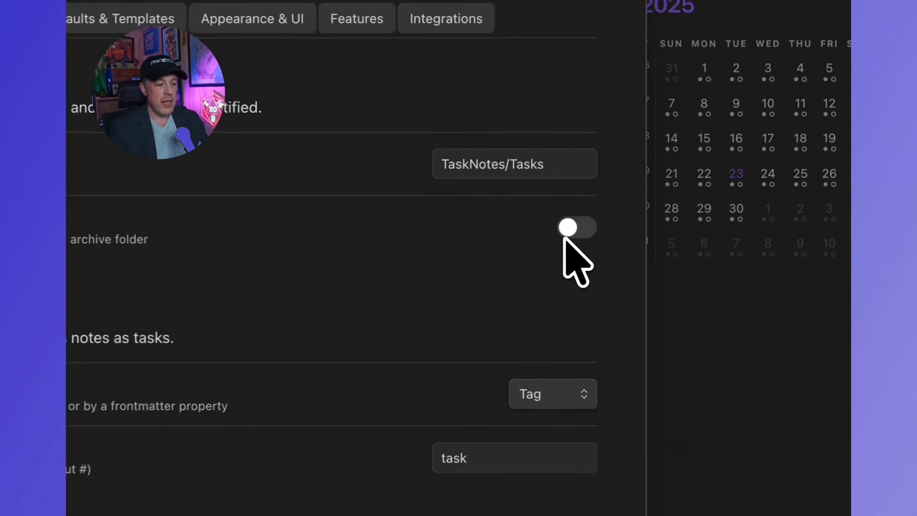
{"action": "left_click", "coordinate": [703, 191]}
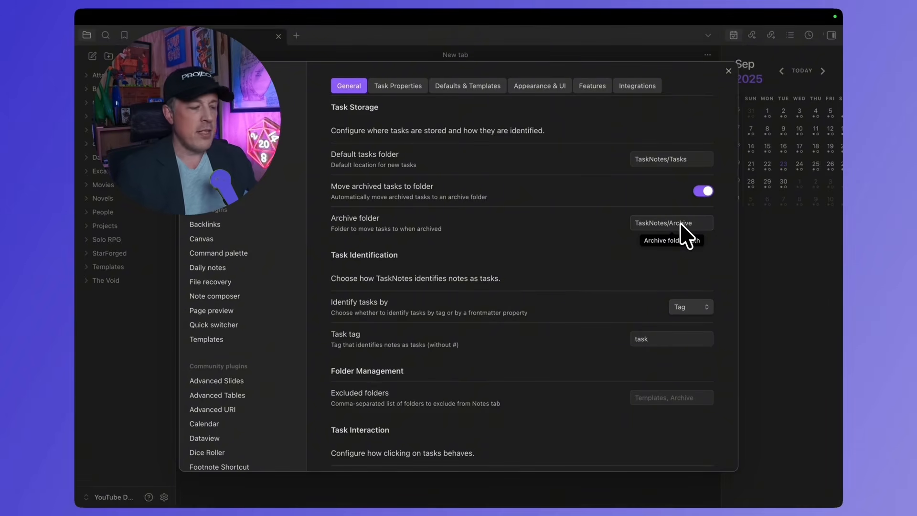
{"action": "scroll", "coordinate": [504, 221], "scroll_direction": "down", "scroll_amount": 3}
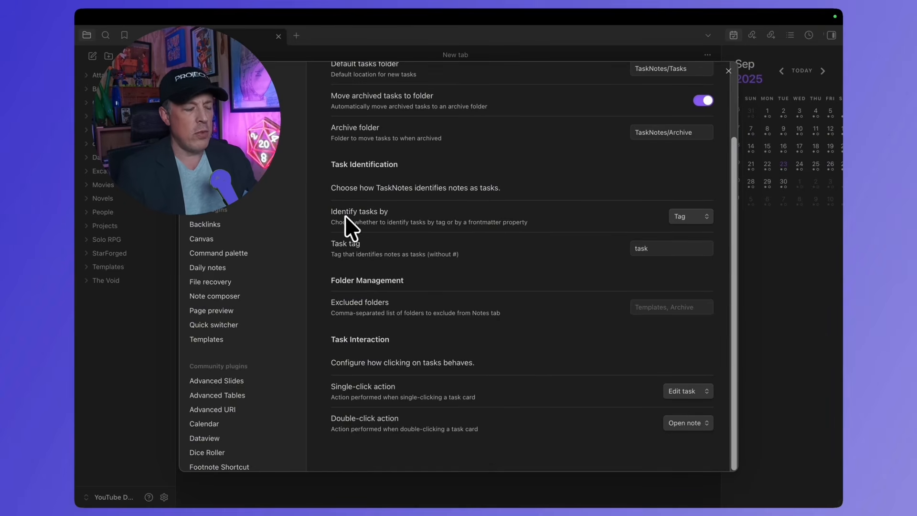
{"action": "left_click", "coordinate": [692, 219]}
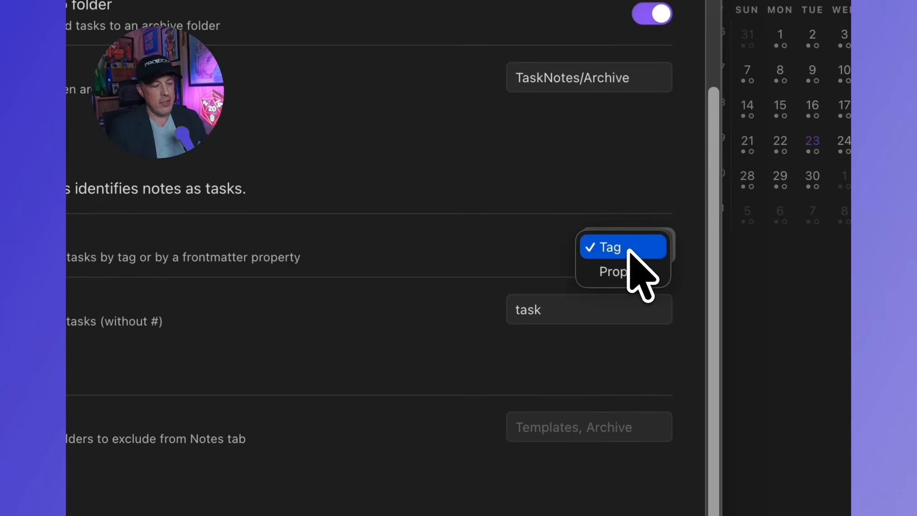
{"action": "left_click", "coordinate": [628, 251]}
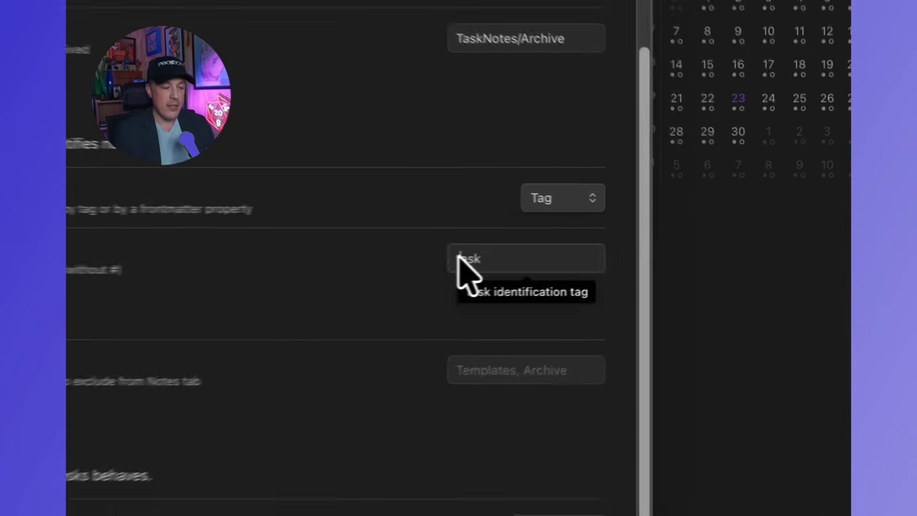
{"action": "left_click", "coordinate": [496, 258]}
{"action": "type", "text": "_"}
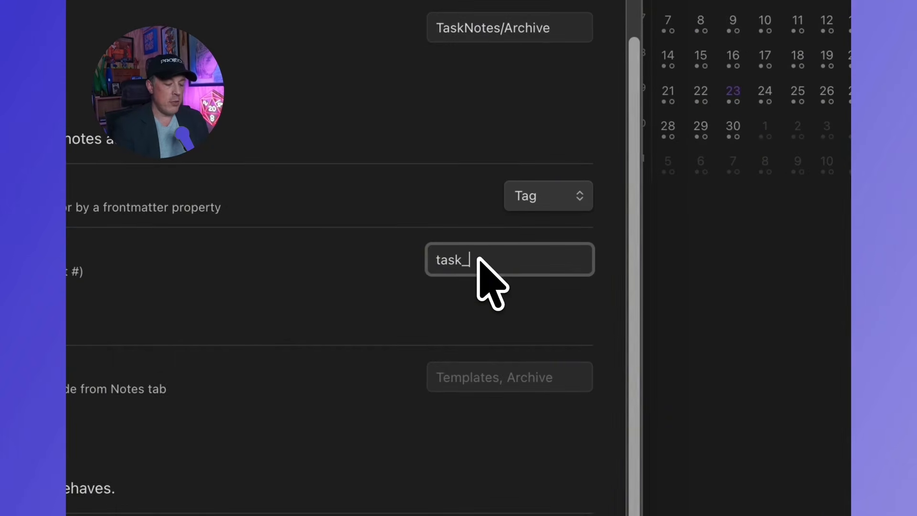
{"action": "type", "text": "med"}
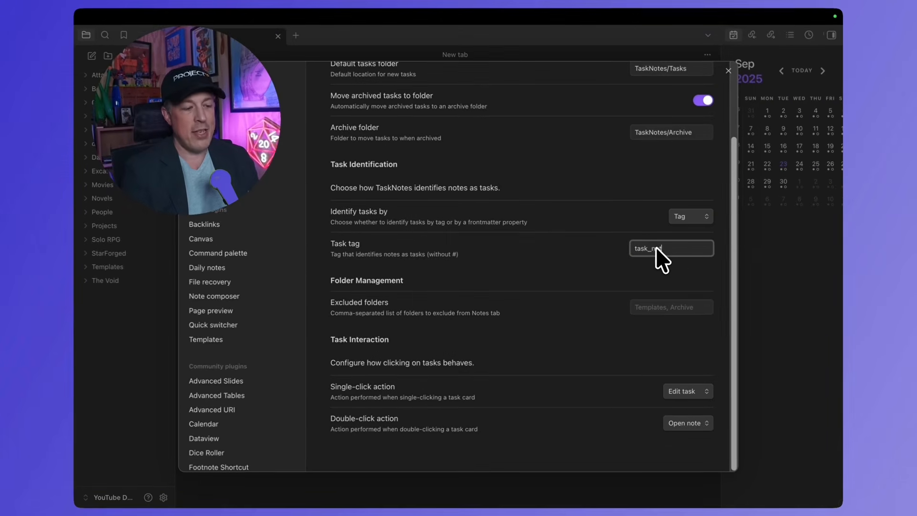
{"action": "key", "text": "BackSpace"}
{"action": "key", "text": "BackSpace"}
{"action": "key", "text": "BackSpace"}
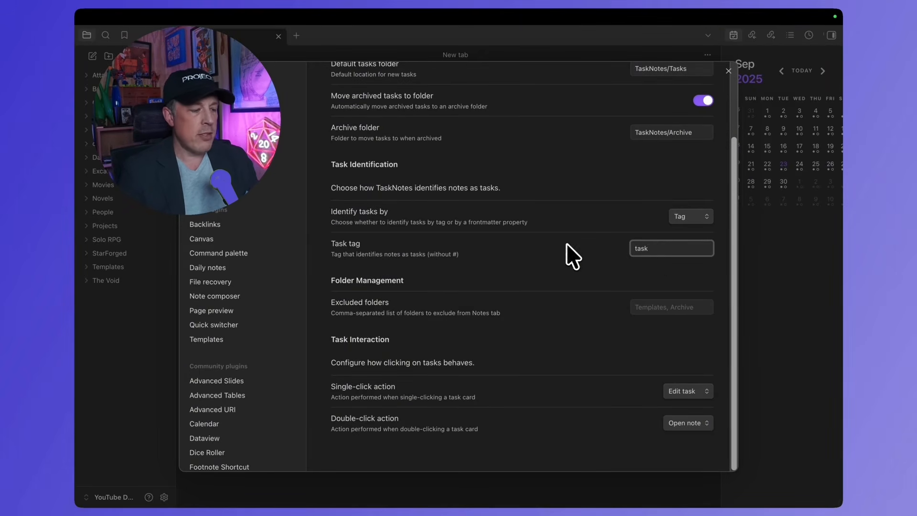
- Exclude the Templates folder in the TaskNotes folder management settings
{"action": "left_click", "coordinate": [655, 307]}
{"action": "type", "text": "Templates"}
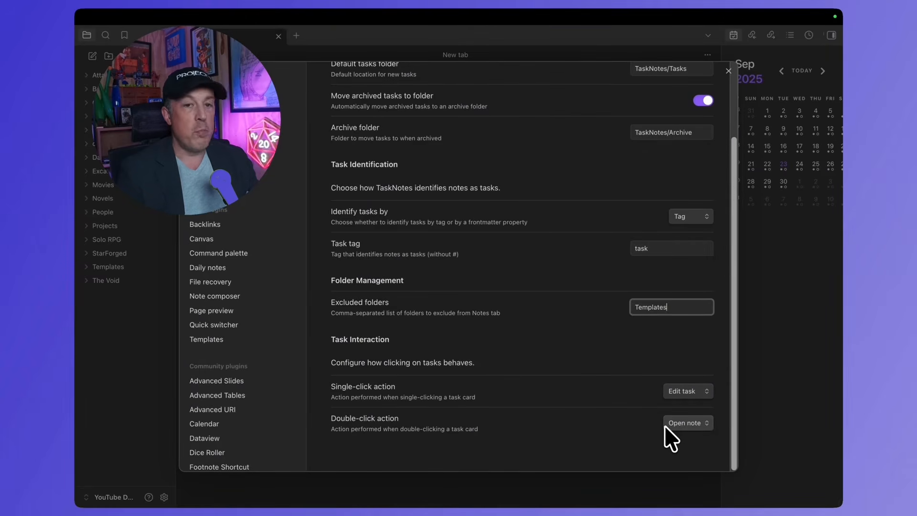
- Delete the "None" status from the task statuses in the TaskNotes task properties
{"action": "scroll", "coordinate": [555, 353], "scroll_direction": "up", "scroll_amount": 3}
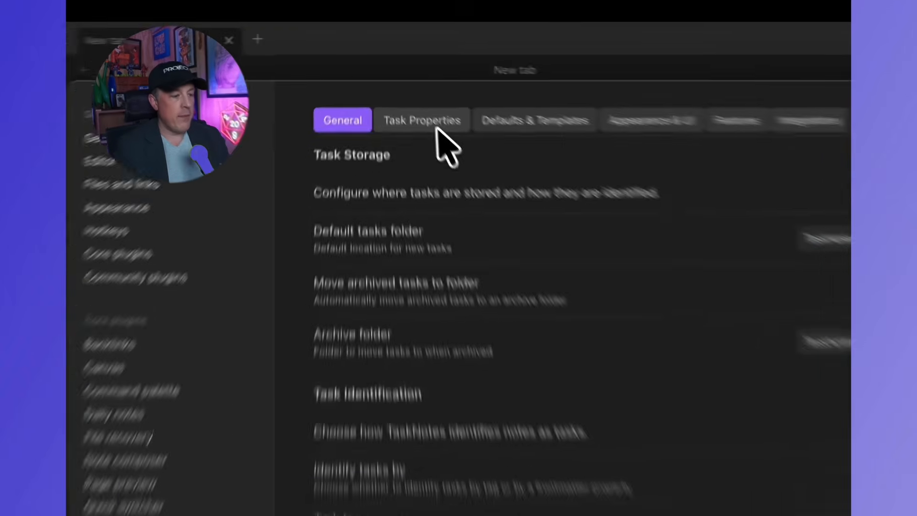
{"action": "left_click", "coordinate": [405, 88]}
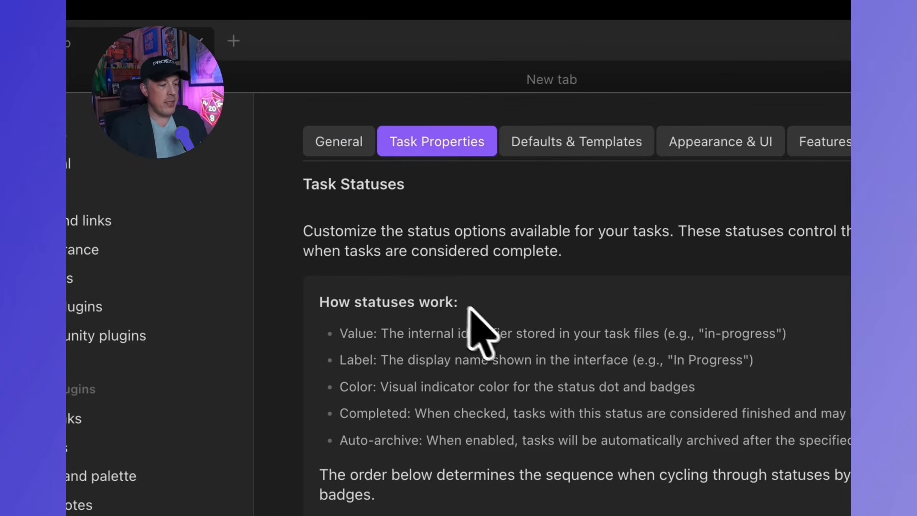
{"action": "scroll", "coordinate": [478, 315], "scroll_direction": "down", "scroll_amount": 3}
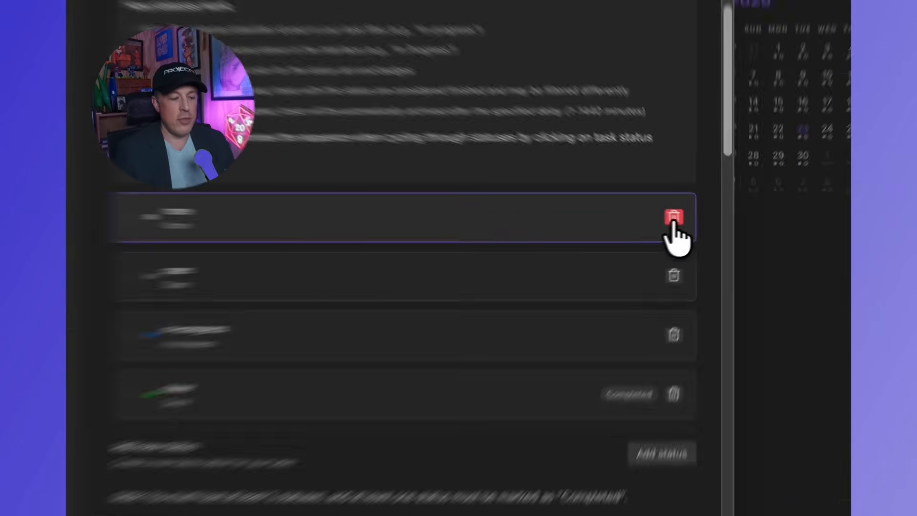
{"action": "left_click", "coordinate": [673, 219]}
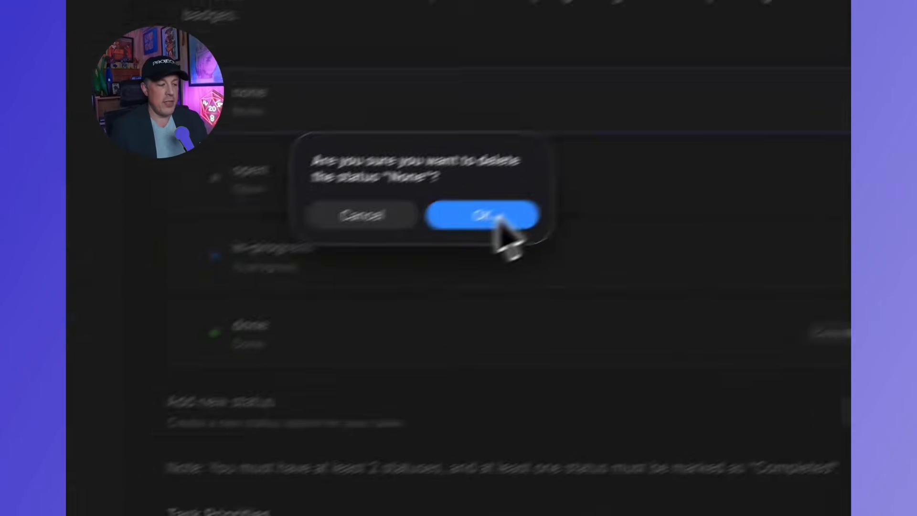
{"action": "left_click", "coordinate": [363, 303]}
- Change the open status's value to "to-do" and its label to "To-Do"
{"action": "left_click", "coordinate": [489, 95]}
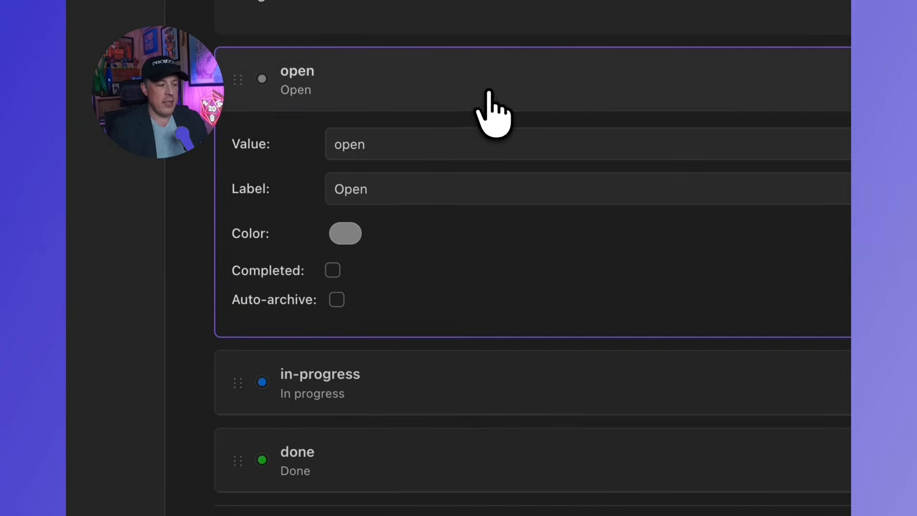
{"action": "double_click", "coordinate": [431, 143]}
{"action": "type", "text": "to"}
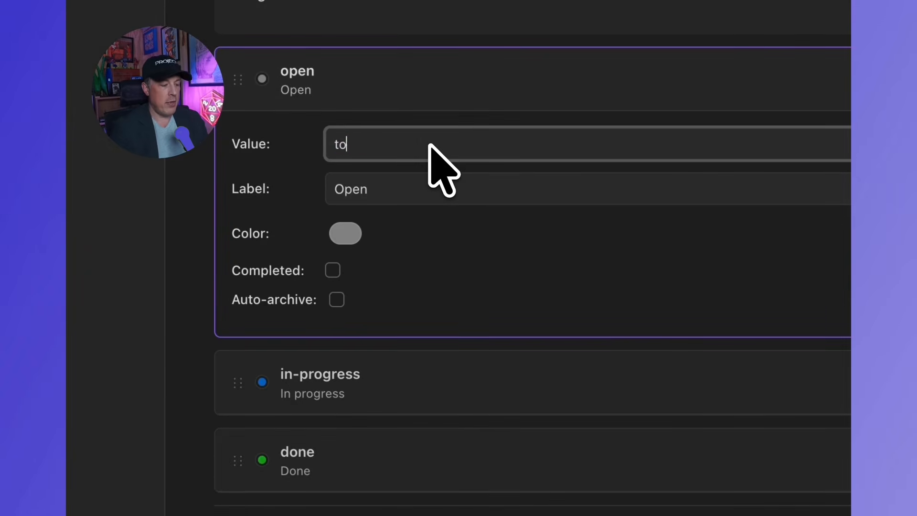
{"action": "type", "text": "-do"}
{"action": "key", "text": "Tab"}
{"action": "type", "text": "To"}
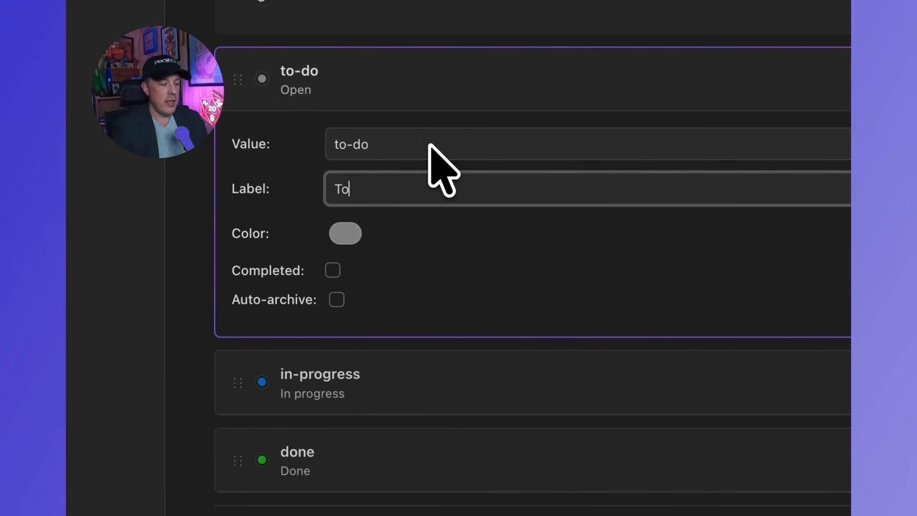
{"action": "type", "text": "-Do"}
- Set the To-Do status's color to bright red, about RGB 250, 0, 0
{"action": "left_click", "coordinate": [348, 234]}
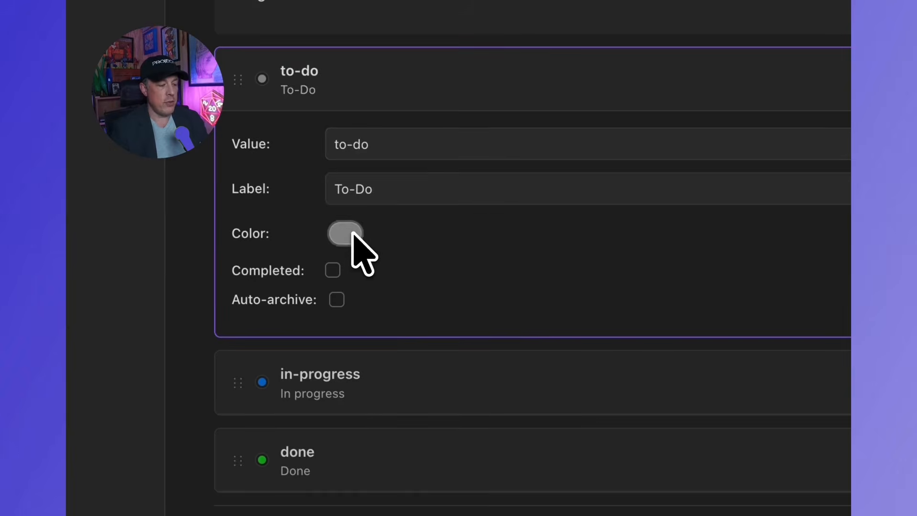
{"action": "left_click_drag", "start_coordinate": [513, 292], "coordinate": [576, 253]}
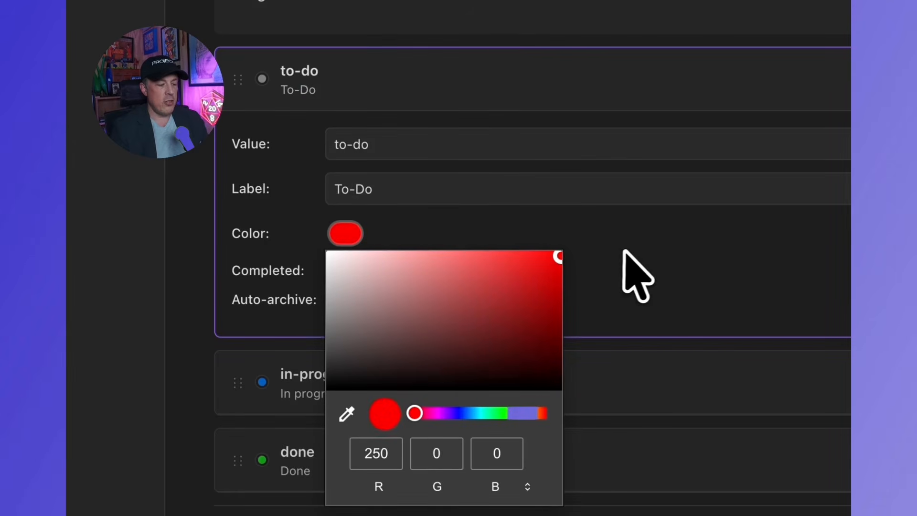
{"action": "left_click", "coordinate": [620, 252]}
- Change the in-progress status's value to "doing" and its label to "Doing"
{"action": "scroll", "coordinate": [616, 251], "scroll_direction": "down", "scroll_amount": 3}
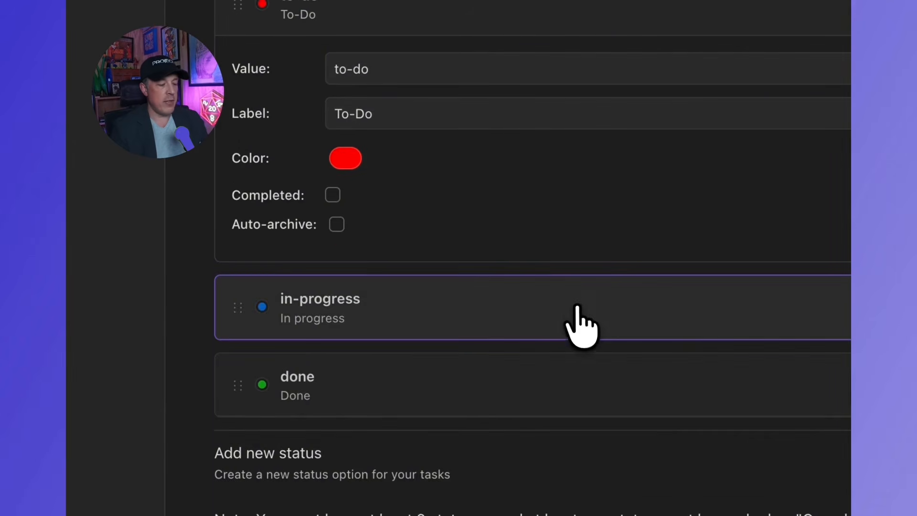
{"action": "left_click", "coordinate": [578, 309]}
{"action": "triple_click", "coordinate": [434, 374]}
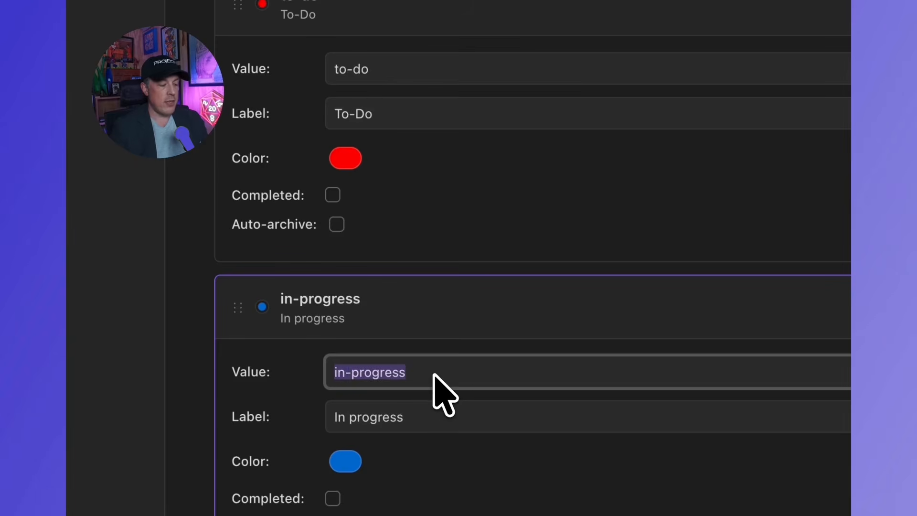
{"action": "type", "text": "doing"}
{"action": "key", "text": "Tab"}
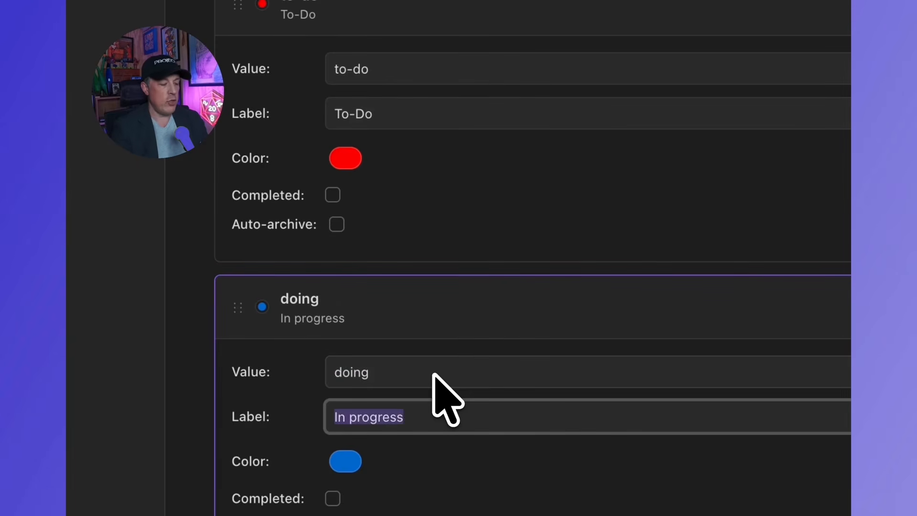
{"action": "type", "text": "Doing"}
- Set the Doing status's color to yellow
{"action": "scroll", "coordinate": [435, 387], "scroll_direction": "down", "scroll_amount": 5}
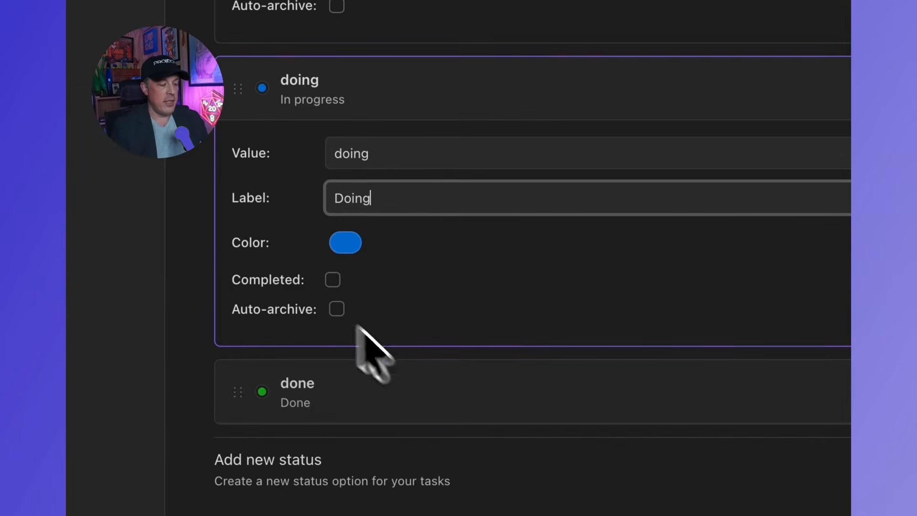
{"action": "left_click", "coordinate": [344, 243]}
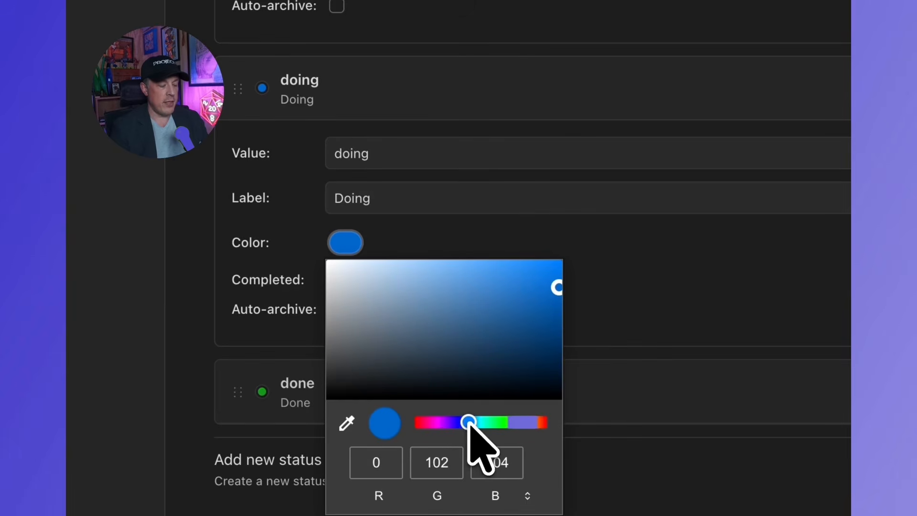
{"action": "left_click_drag", "start_coordinate": [470, 422], "coordinate": [525, 422]}
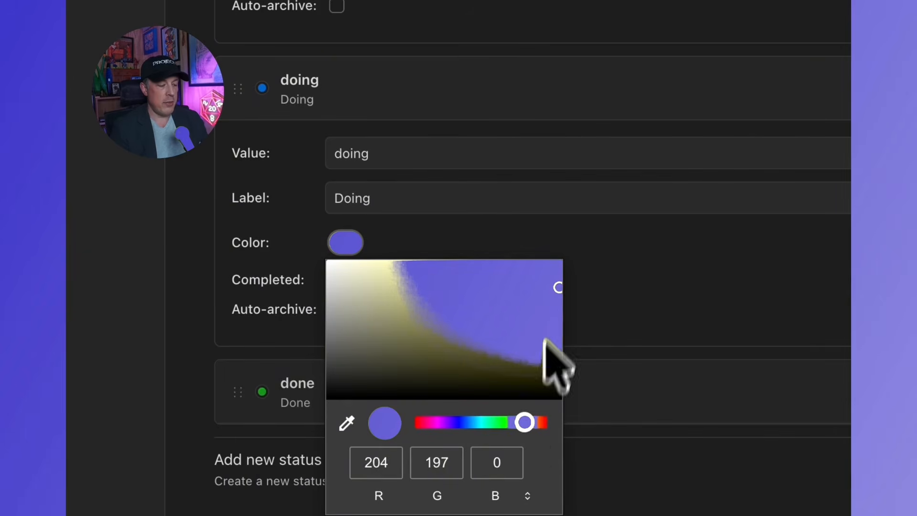
{"action": "left_click", "coordinate": [553, 288]}
{"action": "left_click_drag", "start_coordinate": [552, 287], "coordinate": [640, 293]}
{"action": "left_click", "coordinate": [635, 289]}
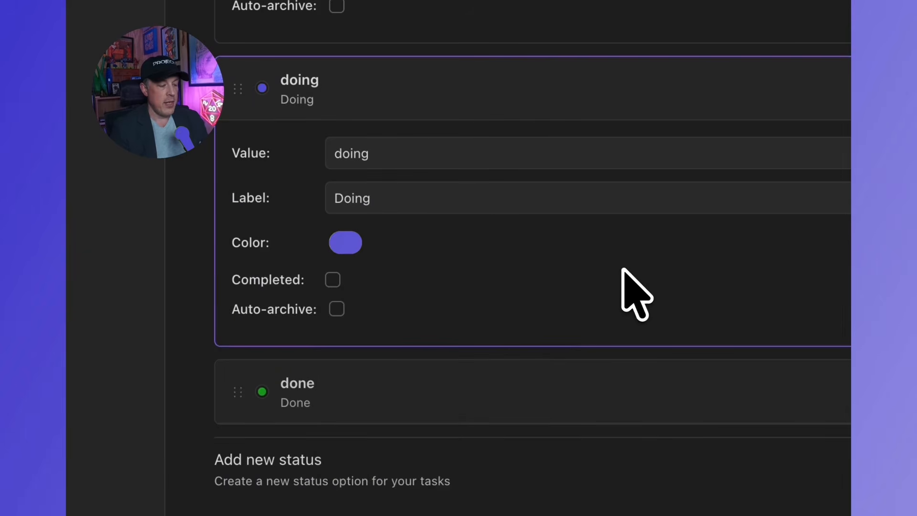
- Add a new task status with the value "archived" and the label "Archived"
{"action": "scroll", "coordinate": [603, 287], "scroll_direction": "down", "scroll_amount": 5}
{"action": "scroll", "coordinate": [592, 263], "scroll_direction": "down", "scroll_amount": 1}
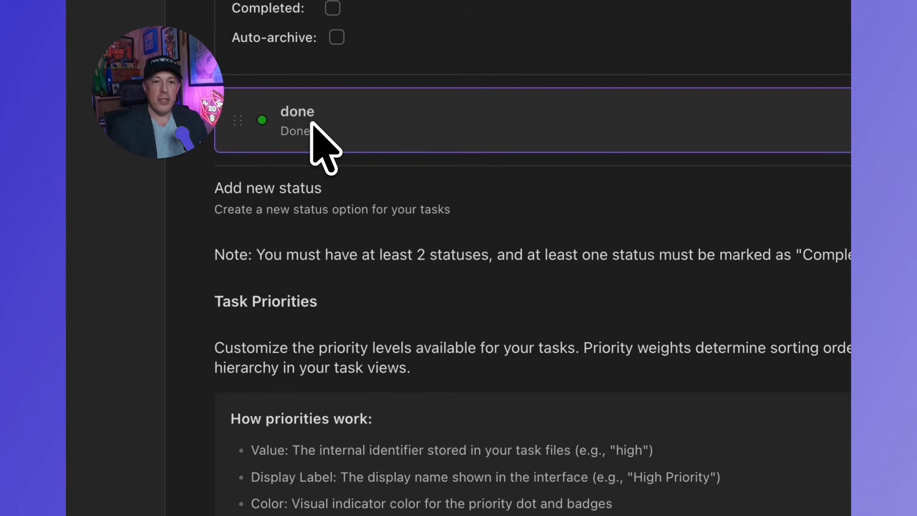
{"action": "scroll", "coordinate": [626, 267], "scroll_direction": "down", "scroll_amount": 8}
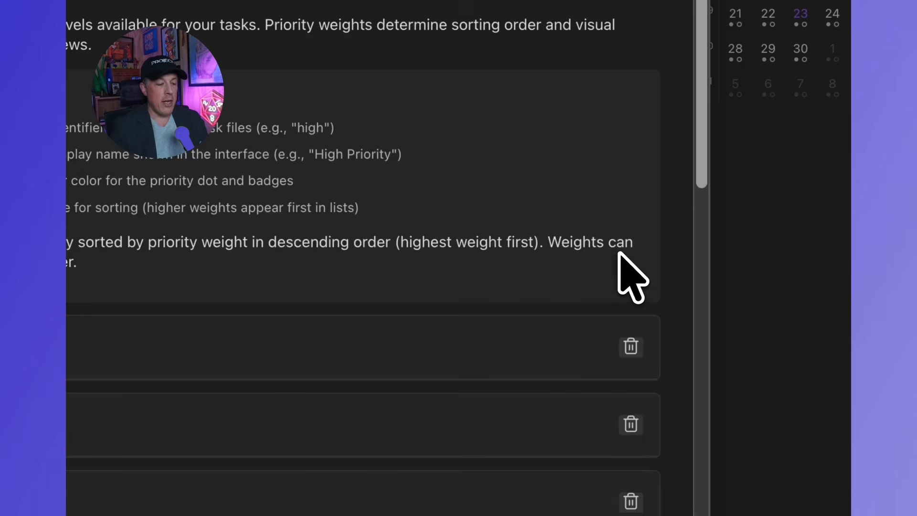
{"action": "scroll", "coordinate": [286, 285], "scroll_direction": "down", "scroll_amount": 10}
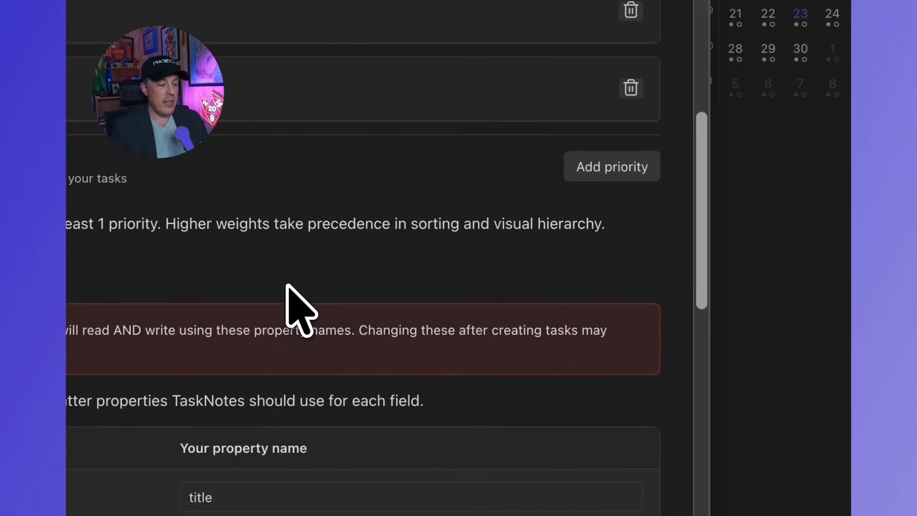
{"action": "scroll", "coordinate": [286, 285], "scroll_direction": "up", "scroll_amount": 11}
{"action": "scroll", "coordinate": [287, 285], "scroll_direction": "up", "scroll_amount": 6}
{"action": "left_click", "coordinate": [352, 101]}
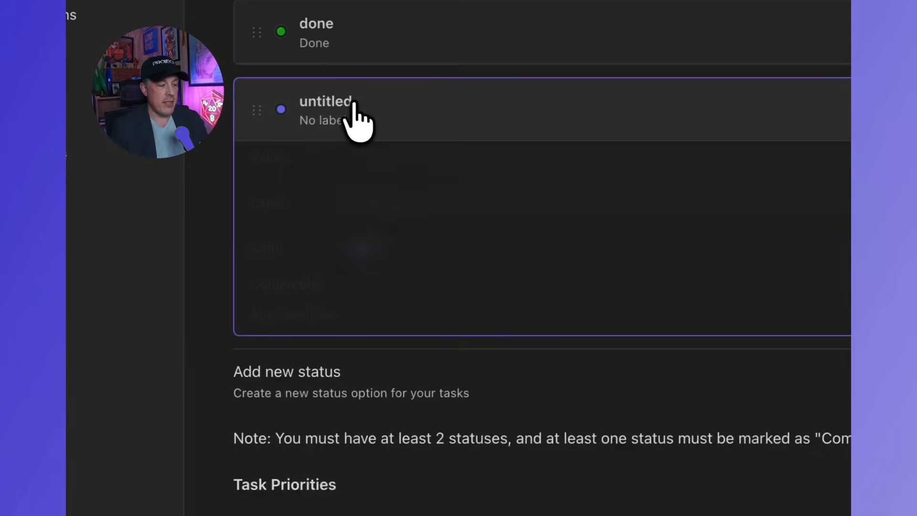
{"action": "left_click", "coordinate": [412, 175]}
{"action": "type", "text": "a"}
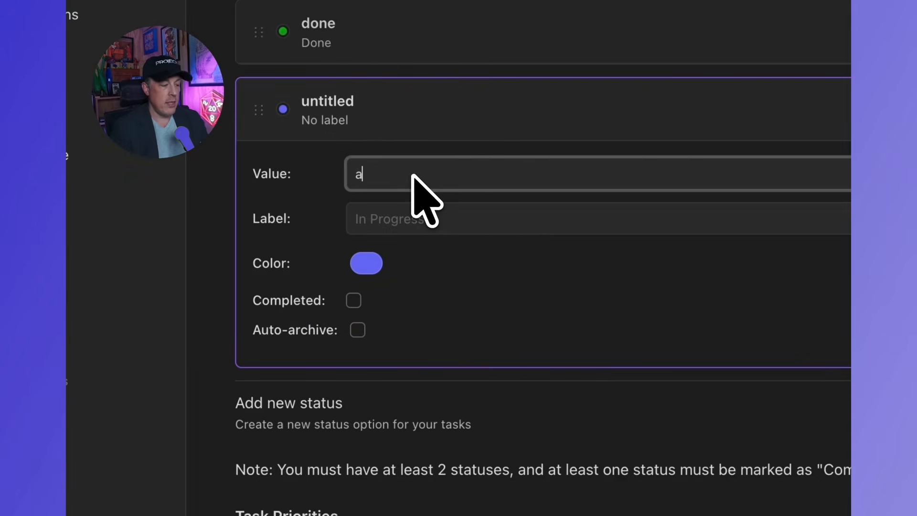
{"action": "type", "text": "rchived"}
{"action": "key", "text": "Tab"}
{"action": "type", "text": "Archi"}
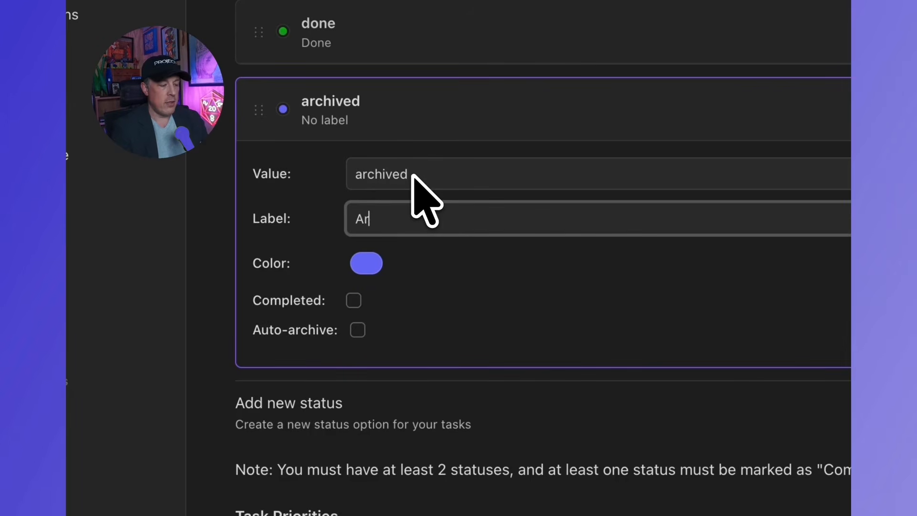
- Mark the Archived status as completed with auto-archive enabled, and set its color to black
{"action": "left_click", "coordinate": [353, 300]}
{"action": "left_click", "coordinate": [358, 329]}
{"action": "left_click", "coordinate": [366, 263]}
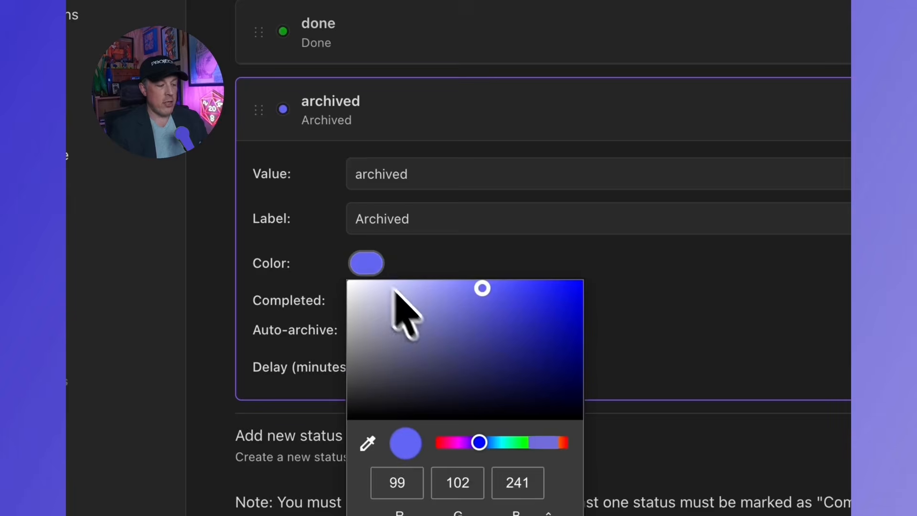
{"action": "left_click_drag", "start_coordinate": [394, 296], "coordinate": [348, 417]}
{"action": "left_click", "coordinate": [671, 286]}
- Examine the task priorities, field mapping and custom user field settings in the task properties
{"action": "scroll", "coordinate": [624, 272], "scroll_direction": "down", "scroll_amount": 5}
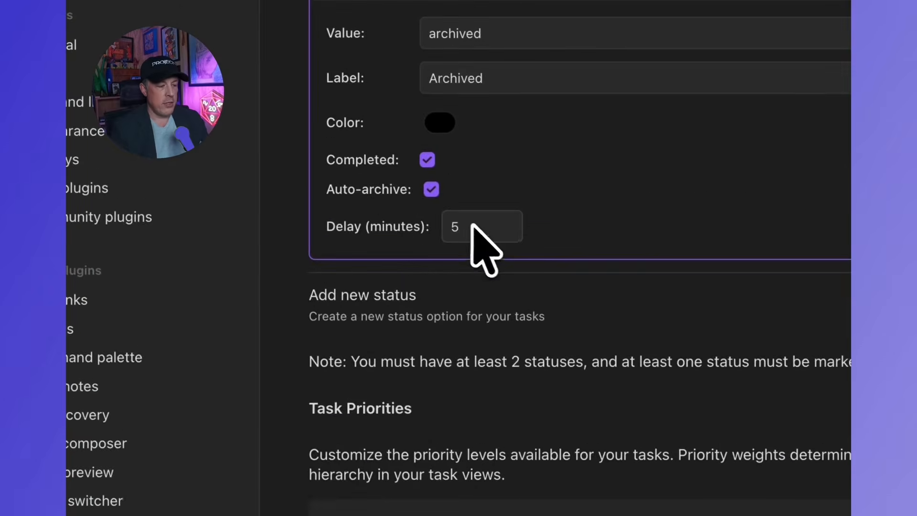
{"action": "scroll", "coordinate": [565, 234], "scroll_direction": "down", "scroll_amount": 5}
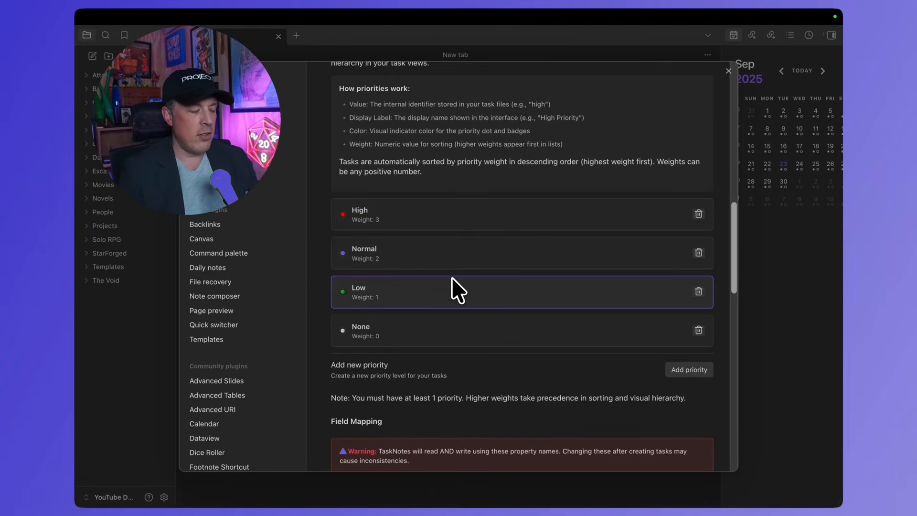
{"action": "scroll", "coordinate": [440, 341], "scroll_direction": "down", "scroll_amount": 2}
{"action": "scroll", "coordinate": [447, 346], "scroll_direction": "down", "scroll_amount": 2}
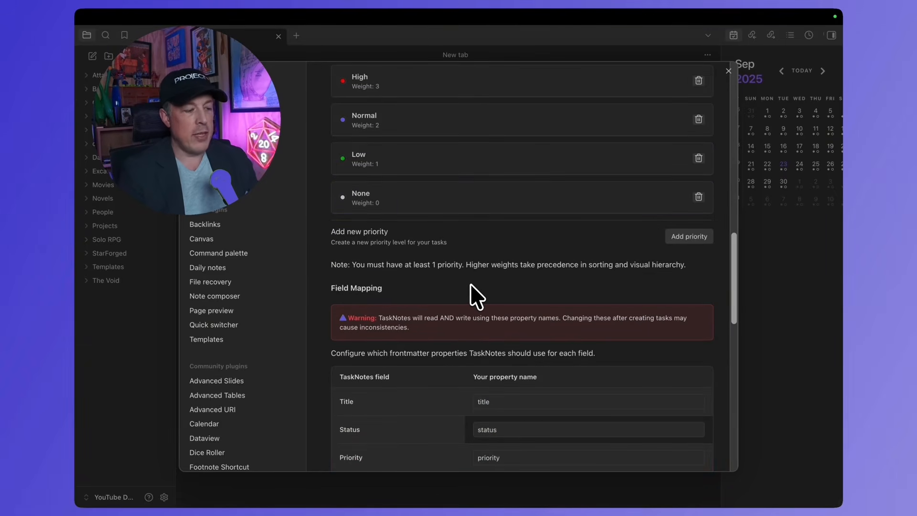
{"action": "scroll", "coordinate": [469, 228], "scroll_direction": "down", "scroll_amount": 4}
{"action": "scroll", "coordinate": [470, 227], "scroll_direction": "down", "scroll_amount": 10}
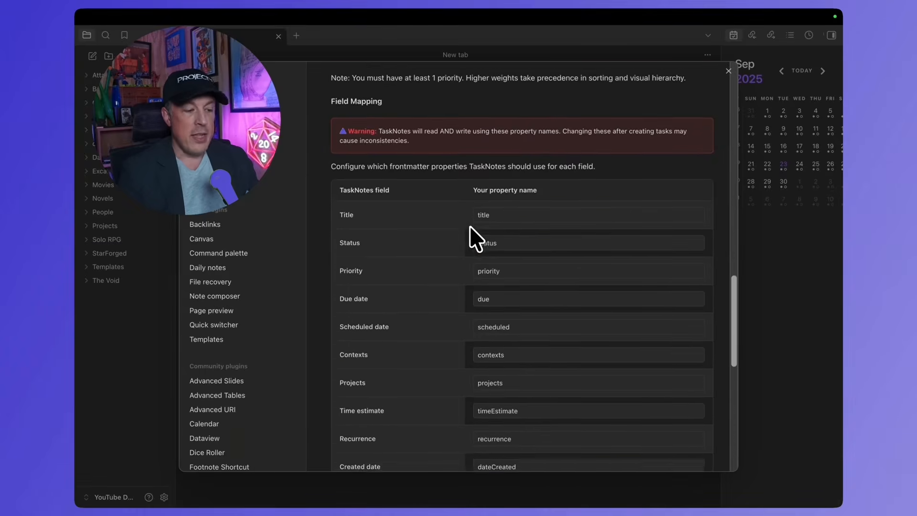
{"action": "scroll", "coordinate": [470, 226], "scroll_direction": "down", "scroll_amount": 5}
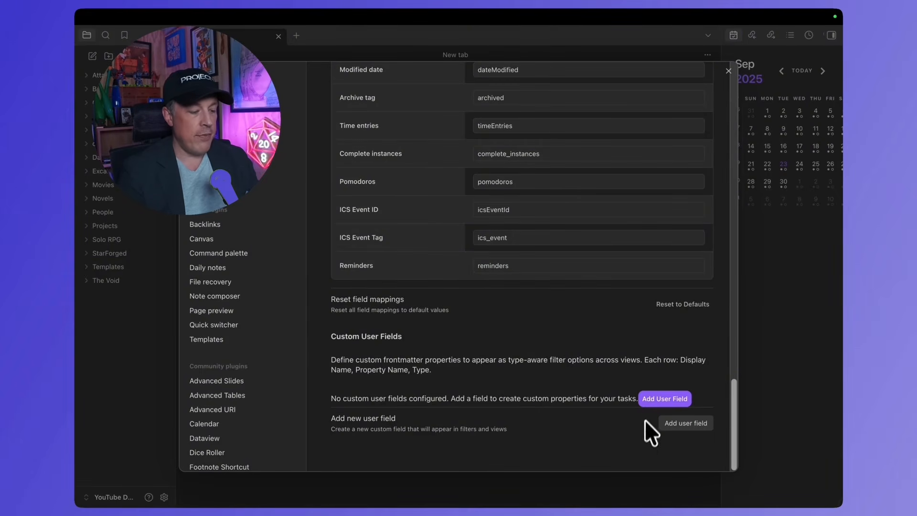
{"action": "scroll", "coordinate": [562, 330], "scroll_direction": "up", "scroll_amount": 20}
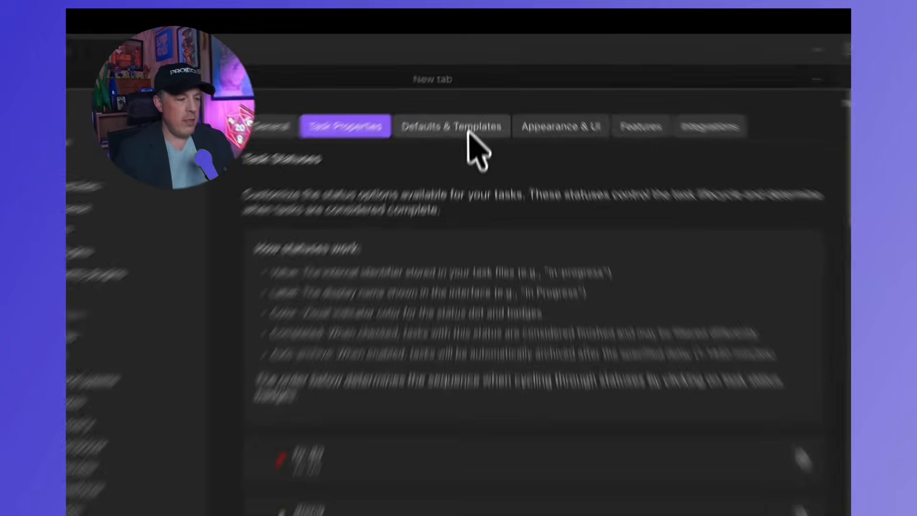
- Set the default status for new tasks to To-Do in the Defaults & Templates settings
{"action": "left_click", "coordinate": [478, 87]}
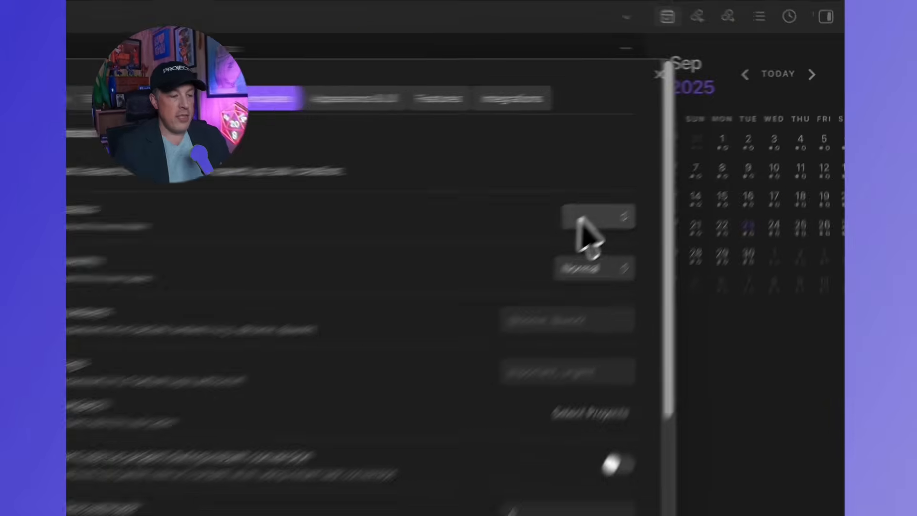
{"action": "left_click", "coordinate": [580, 219]}
{"action": "left_click", "coordinate": [578, 222]}
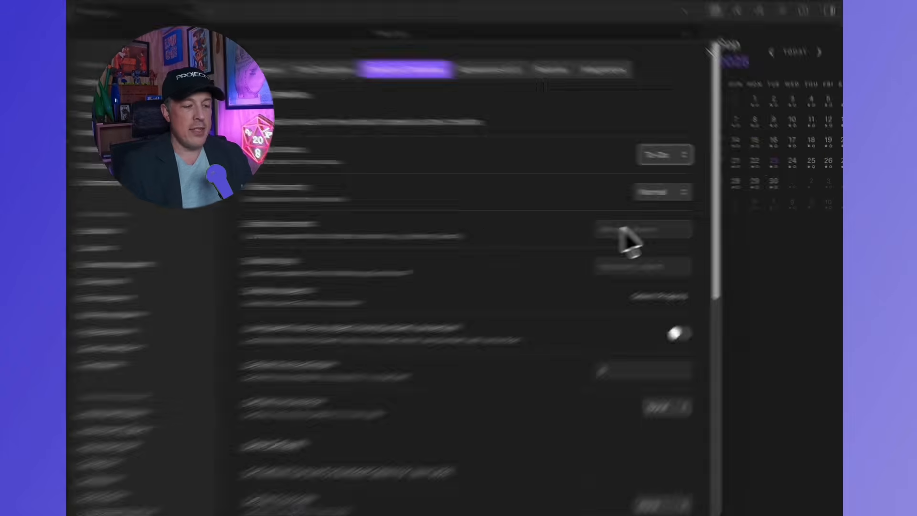
{"action": "left_click", "coordinate": [644, 223]}
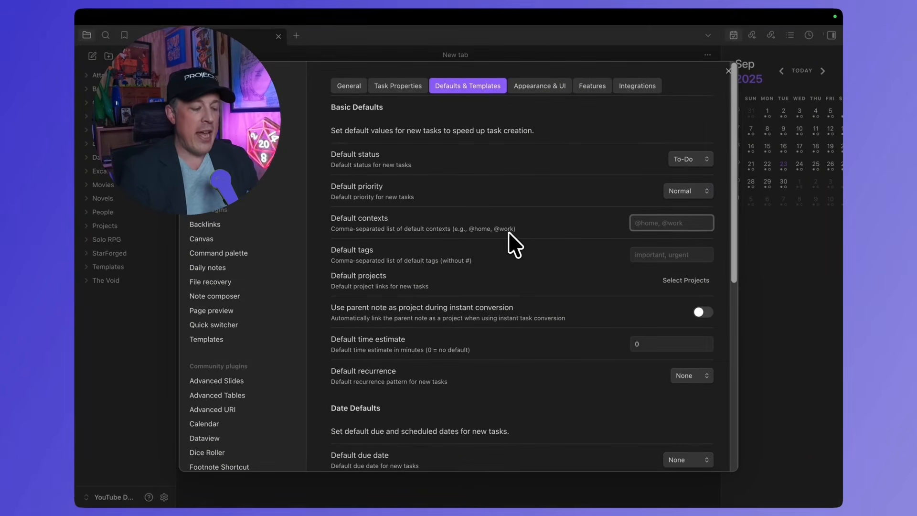
{"action": "type", "text": "@home"}
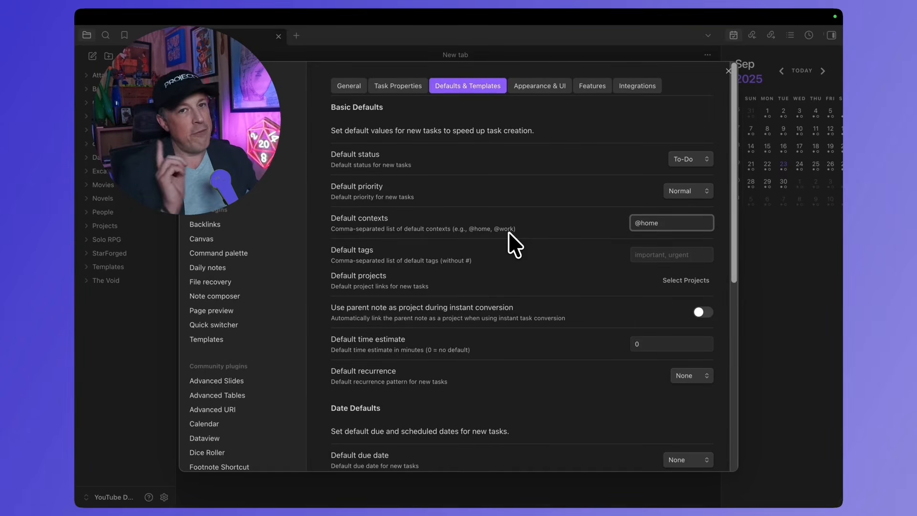
{"action": "key", "text": "super+a"}
{"action": "type", "text": "home"}
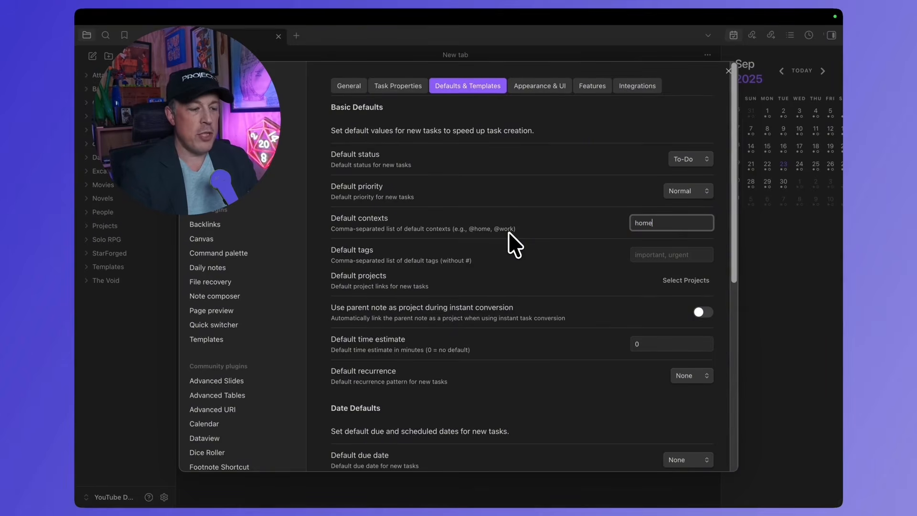
{"action": "type", "text": ", wok"}
{"action": "key", "text": "BackSpace"}
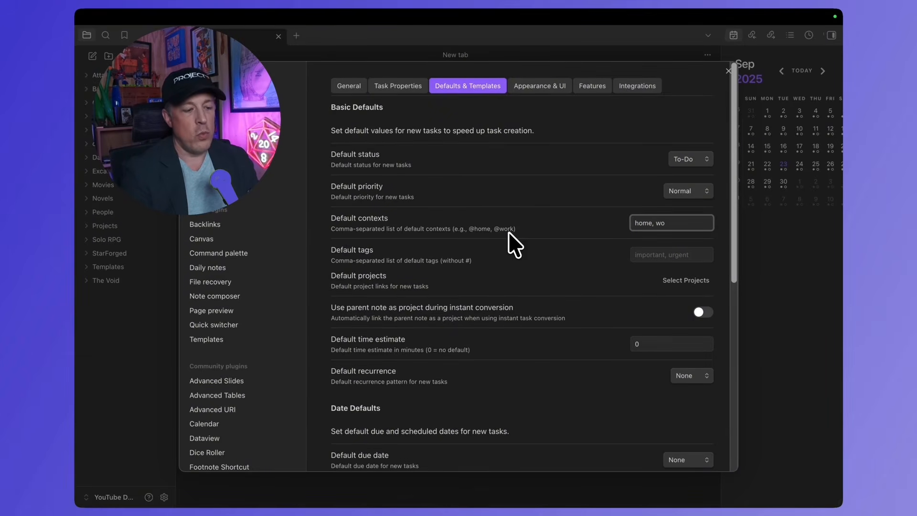
{"action": "type", "text": "rk"}
{"action": "key", "text": "super+a"}
{"action": "key", "text": "BackSpace"}
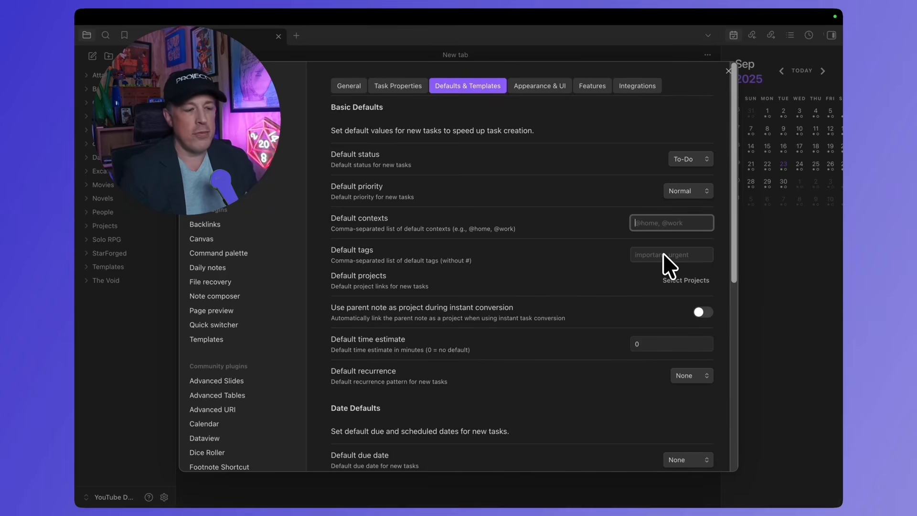
- Enable using the parent note as project during instant conversion
{"action": "scroll", "coordinate": [562, 245], "scroll_direction": "down", "scroll_amount": 4}
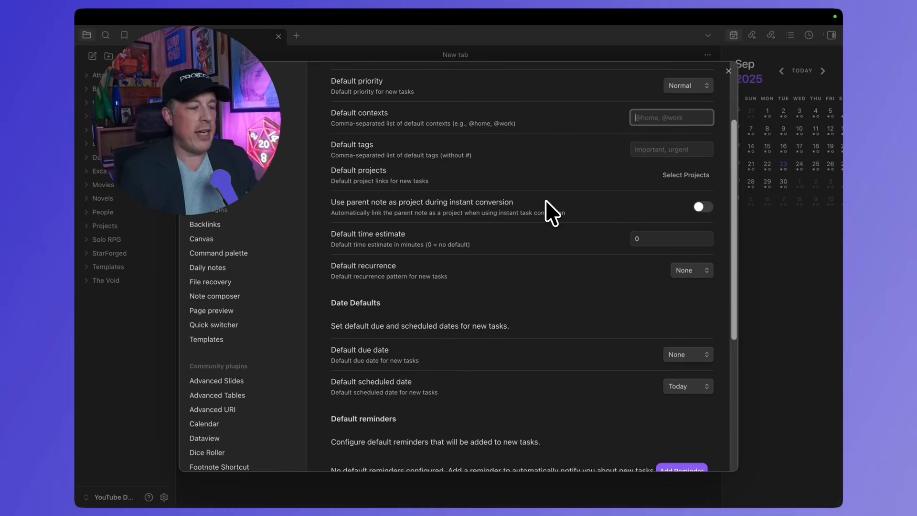
{"action": "left_click", "coordinate": [703, 207]}
{"action": "scroll", "coordinate": [592, 190], "scroll_direction": "down", "scroll_amount": 2}
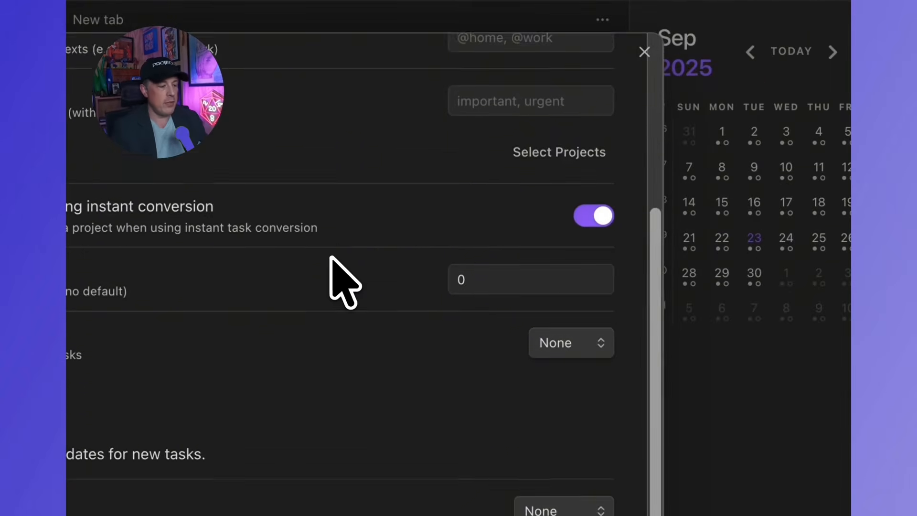
- Set the default scheduled date for new tasks to None
{"action": "scroll", "coordinate": [334, 267], "scroll_direction": "down", "scroll_amount": 4}
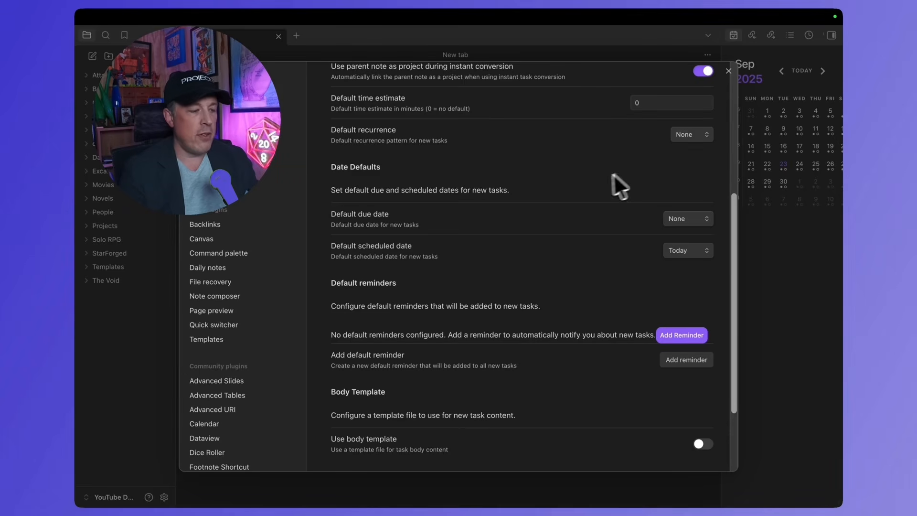
{"action": "scroll", "coordinate": [614, 173], "scroll_direction": "down", "scroll_amount": 3}
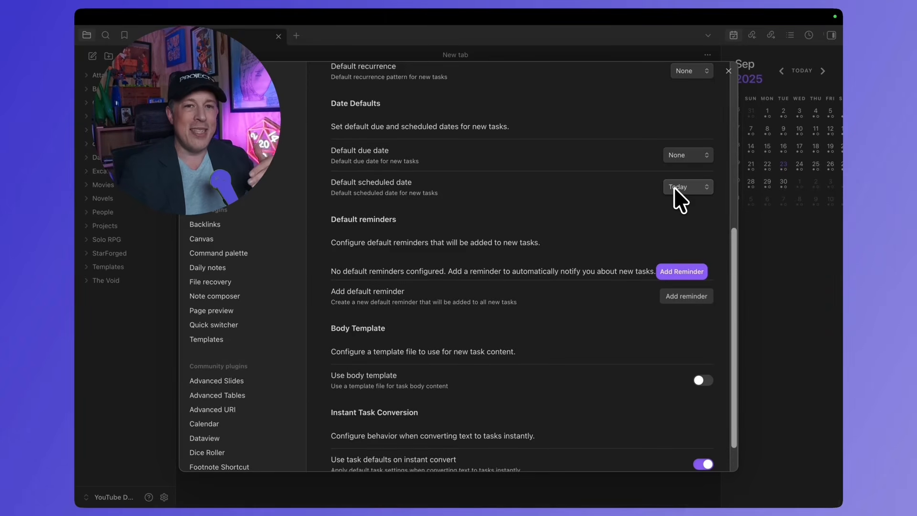
{"action": "left_click", "coordinate": [675, 189]}
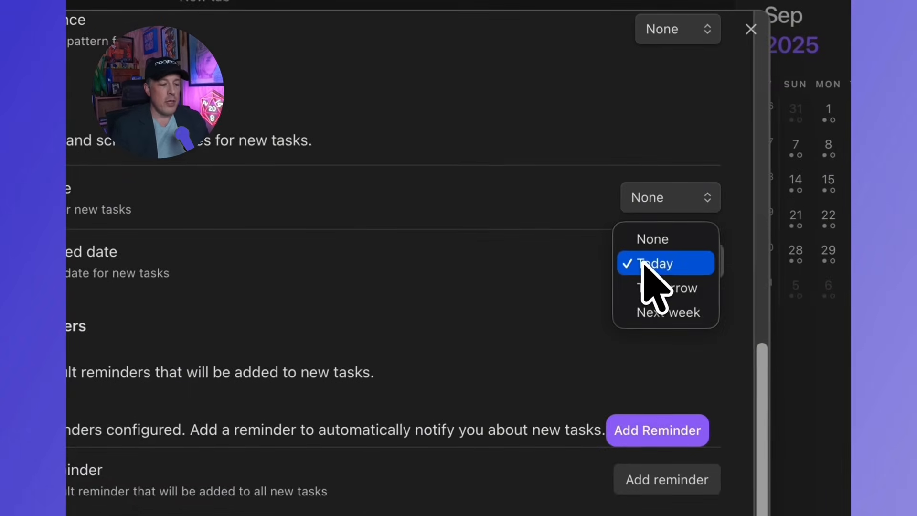
{"action": "left_click", "coordinate": [654, 233]}
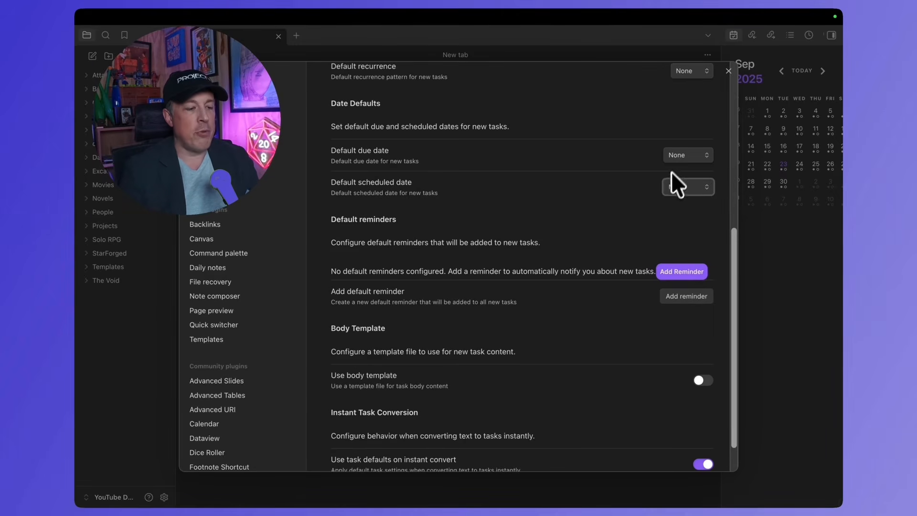
- Examine the Appearance & UI settings for task cards, filenames, time format and the calendar's default view options
{"action": "scroll", "coordinate": [626, 180], "scroll_direction": "down", "scroll_amount": 2}
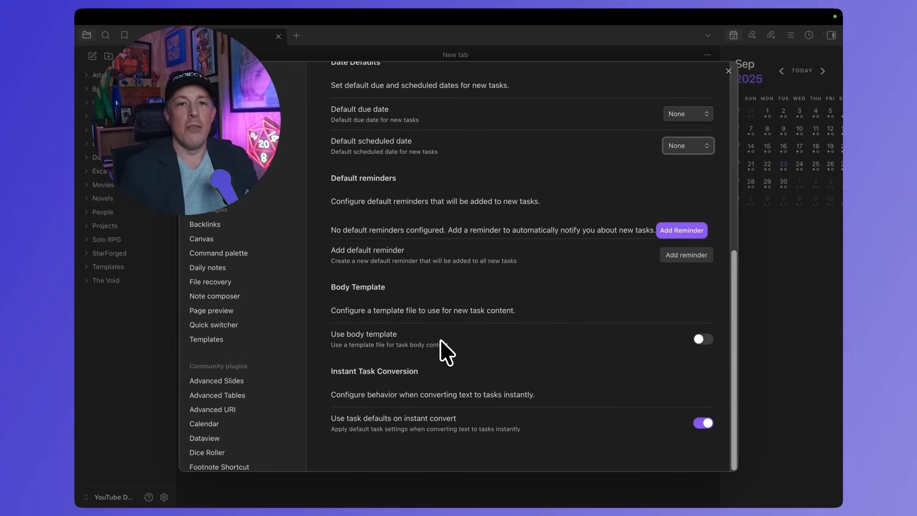
{"action": "scroll", "coordinate": [440, 338], "scroll_direction": "up", "scroll_amount": 10}
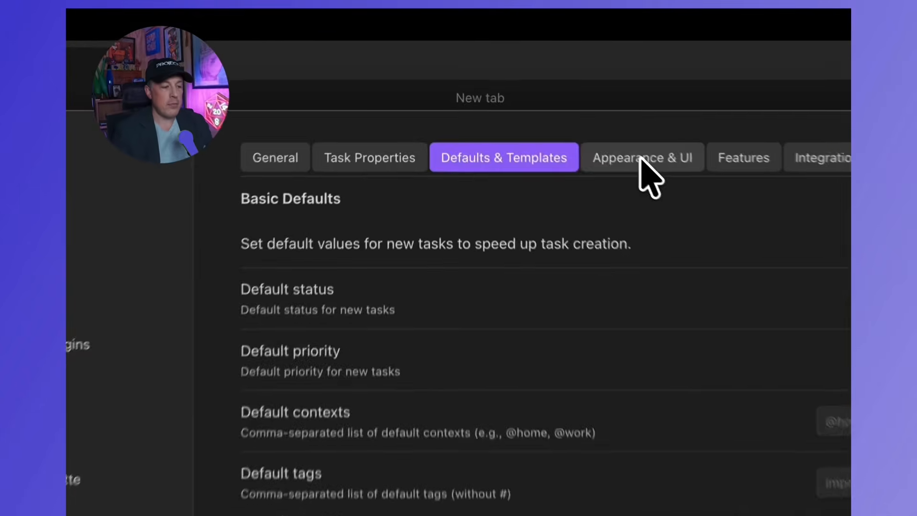
{"action": "left_click", "coordinate": [541, 86]}
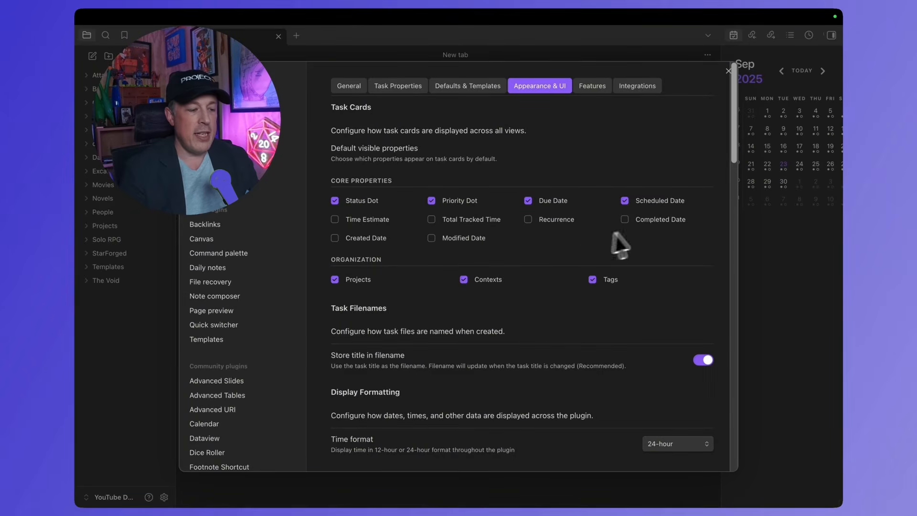
{"action": "scroll", "coordinate": [475, 241], "scroll_direction": "down", "scroll_amount": 5}
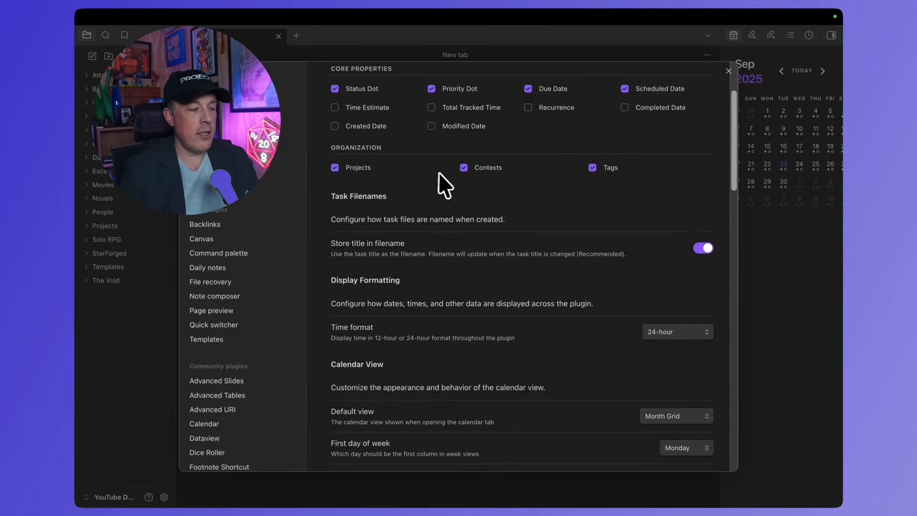
{"action": "scroll", "coordinate": [441, 179], "scroll_direction": "down", "scroll_amount": 3}
{"action": "scroll", "coordinate": [442, 186], "scroll_direction": "down", "scroll_amount": 2}
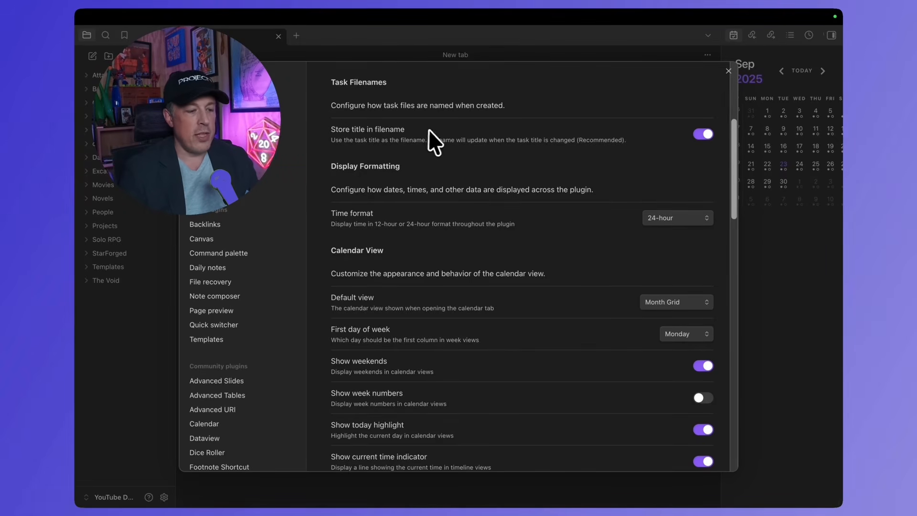
{"action": "scroll", "coordinate": [431, 139], "scroll_direction": "down", "scroll_amount": 4}
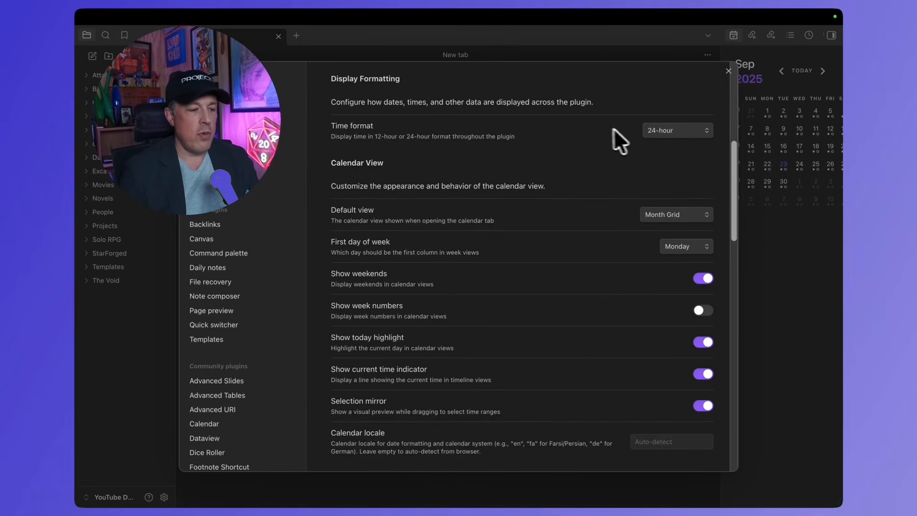
{"action": "scroll", "coordinate": [607, 137], "scroll_direction": "down", "scroll_amount": 4}
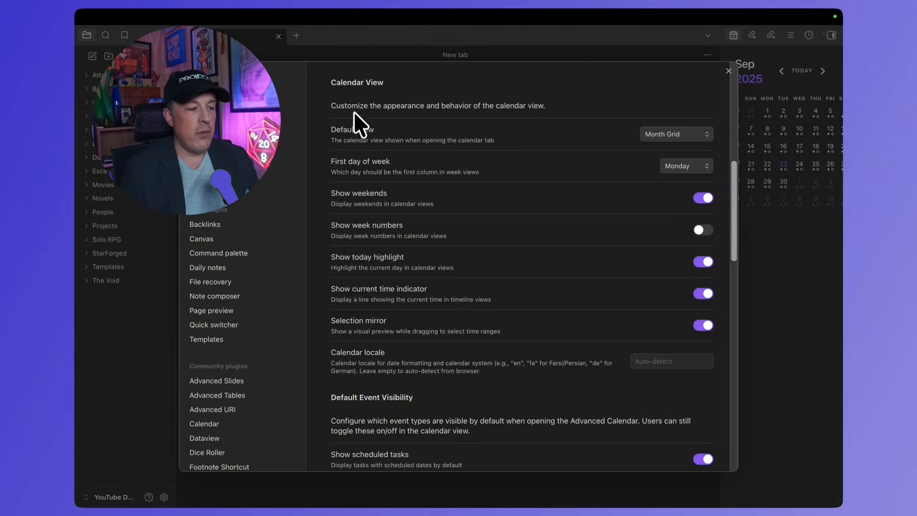
{"action": "left_click", "coordinate": [661, 135]}
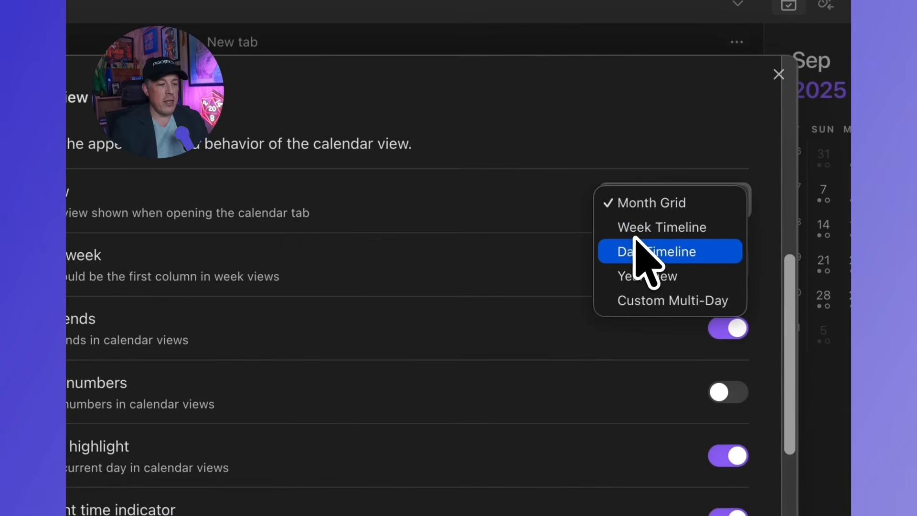
{"action": "key", "text": "Escape"}
{"action": "scroll", "coordinate": [640, 248], "scroll_direction": "up", "scroll_amount": 10}
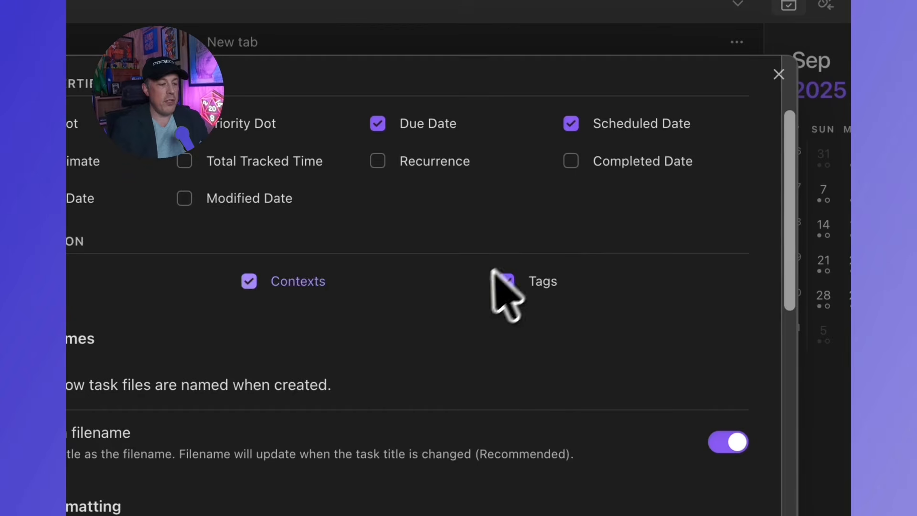
- Set the calendar's first day of the week to Sunday and turn on week numbers in calendar views
{"action": "scroll", "coordinate": [485, 306], "scroll_direction": "down", "scroll_amount": 15}
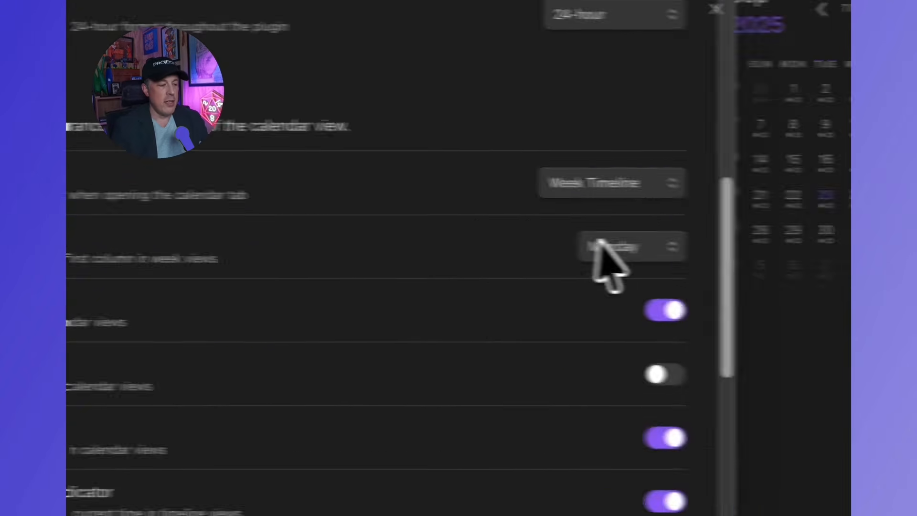
{"action": "left_click", "coordinate": [599, 245]}
{"action": "left_click", "coordinate": [630, 224]}
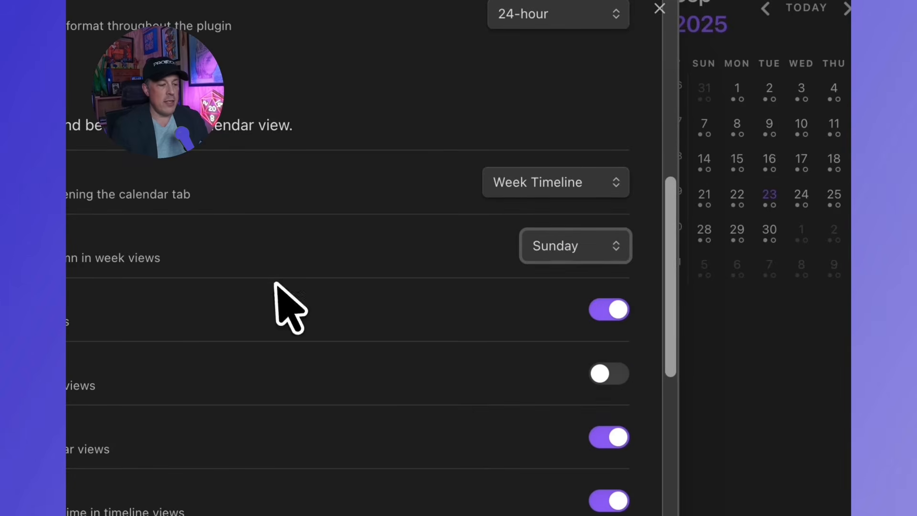
{"action": "scroll", "coordinate": [289, 243], "scroll_direction": "down", "scroll_amount": 3}
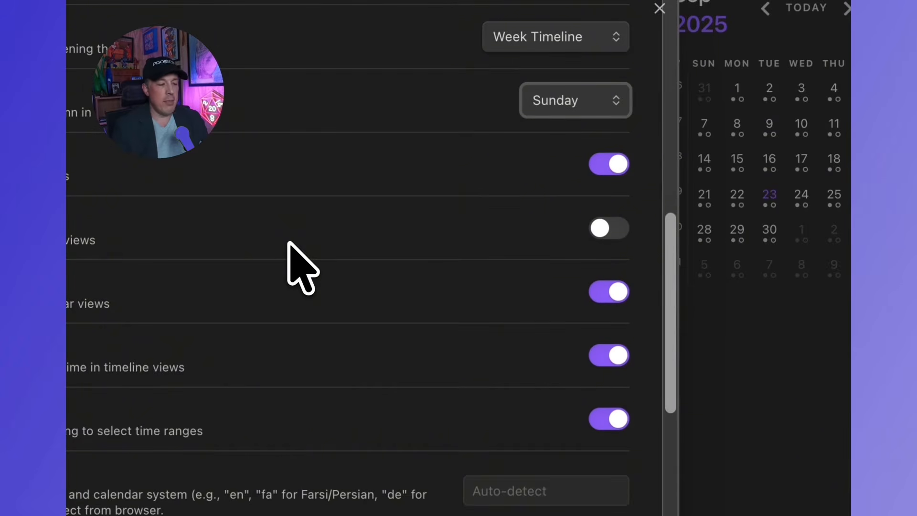
{"action": "left_click", "coordinate": [600, 226]}
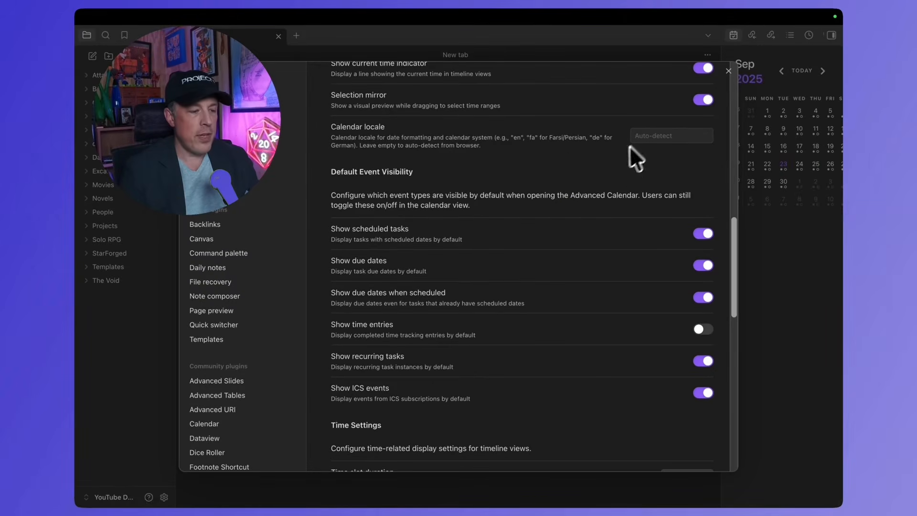
- Show time entries by default in the Advanced Calendar and set the timeline's time slot duration to 15 minutes
{"action": "scroll", "coordinate": [581, 192], "scroll_direction": "down", "scroll_amount": 5}
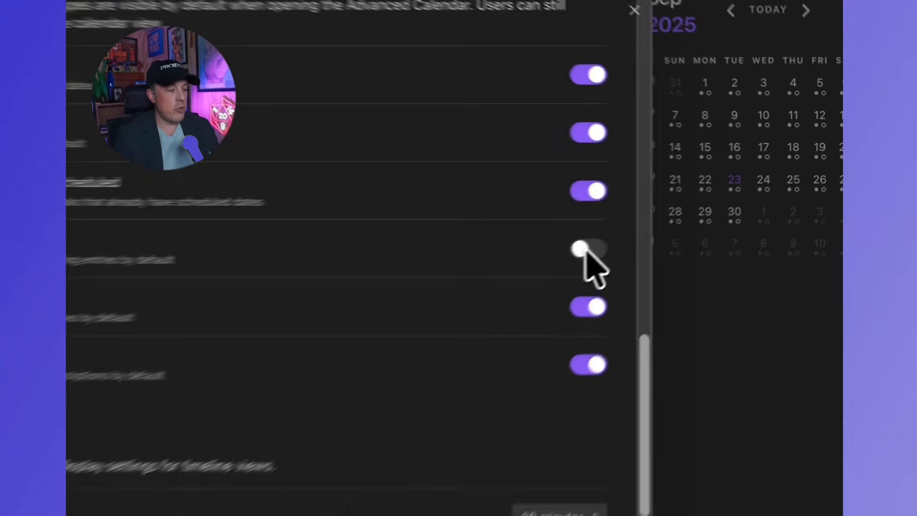
{"action": "left_click", "coordinate": [703, 201]}
{"action": "scroll", "coordinate": [410, 267], "scroll_direction": "down", "scroll_amount": 3}
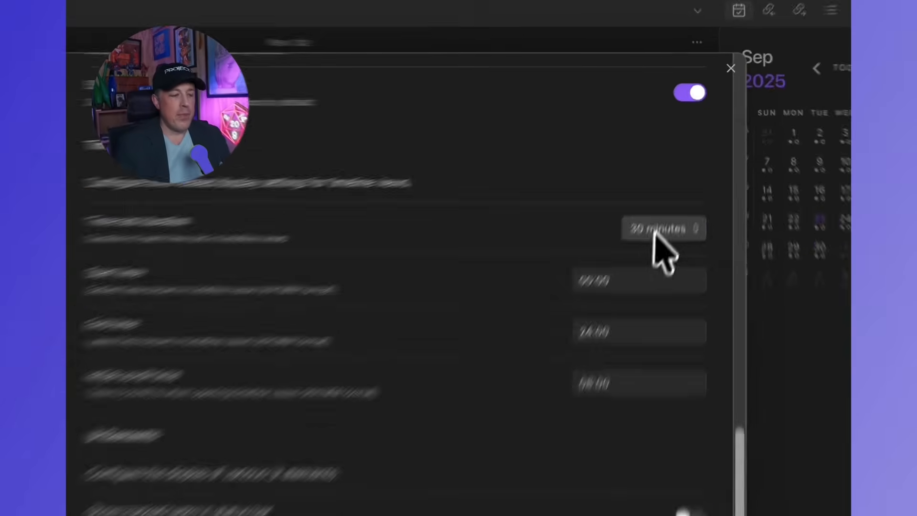
{"action": "left_click", "coordinate": [683, 172]}
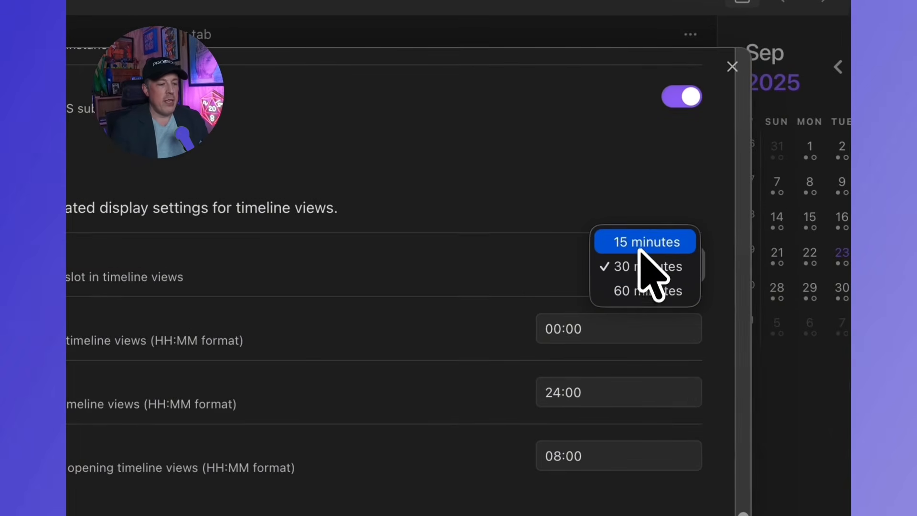
{"action": "left_click", "coordinate": [639, 242]}
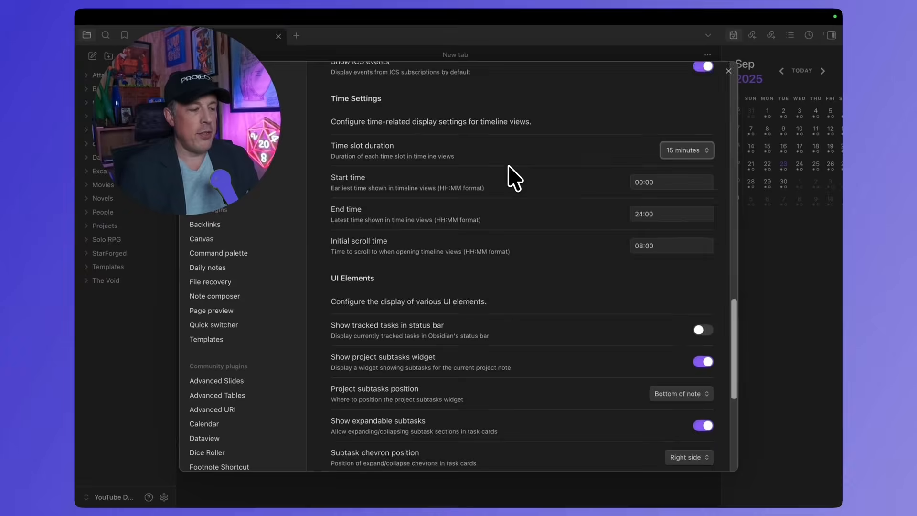
- Enable showing tracked tasks in the status bar and look over the remaining subtask and Project Autosuggest settings
{"action": "scroll", "coordinate": [581, 225], "scroll_direction": "down", "scroll_amount": 4}
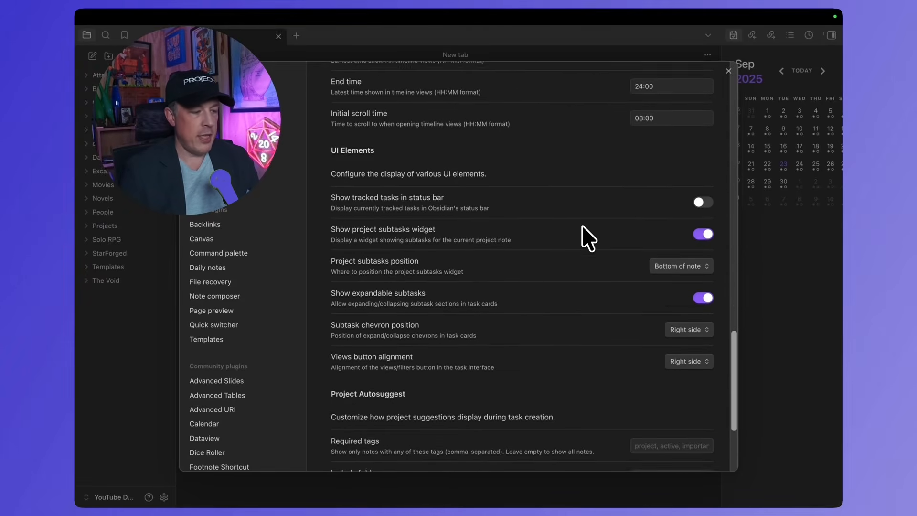
{"action": "scroll", "coordinate": [581, 225], "scroll_direction": "down", "scroll_amount": 3}
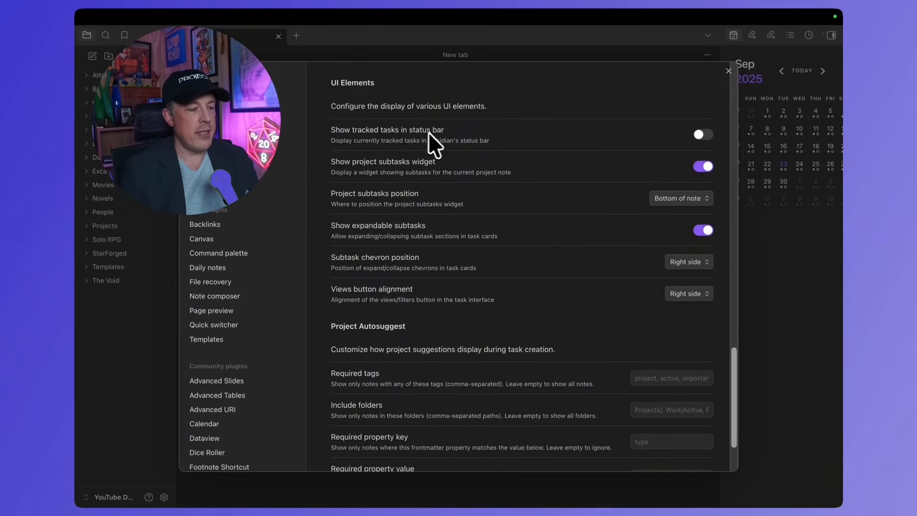
{"action": "left_click", "coordinate": [705, 134]}
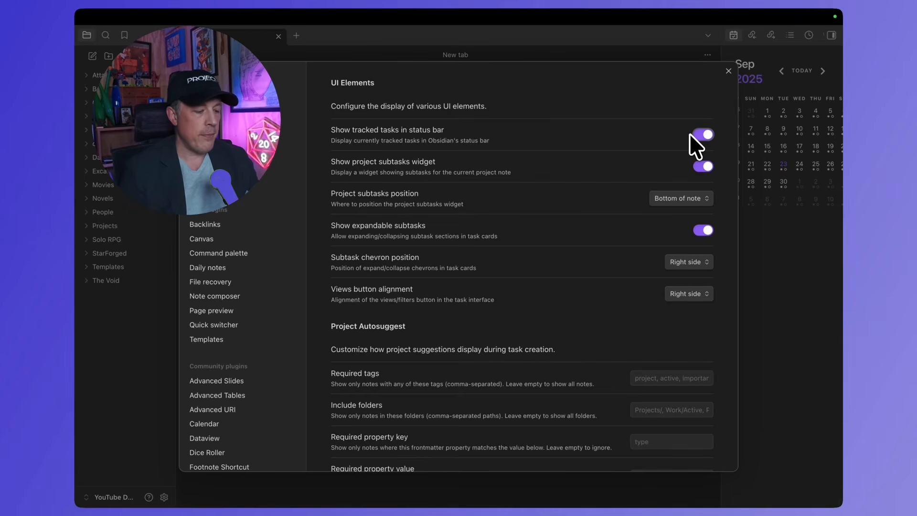
{"action": "scroll", "coordinate": [556, 219], "scroll_direction": "down", "scroll_amount": 3}
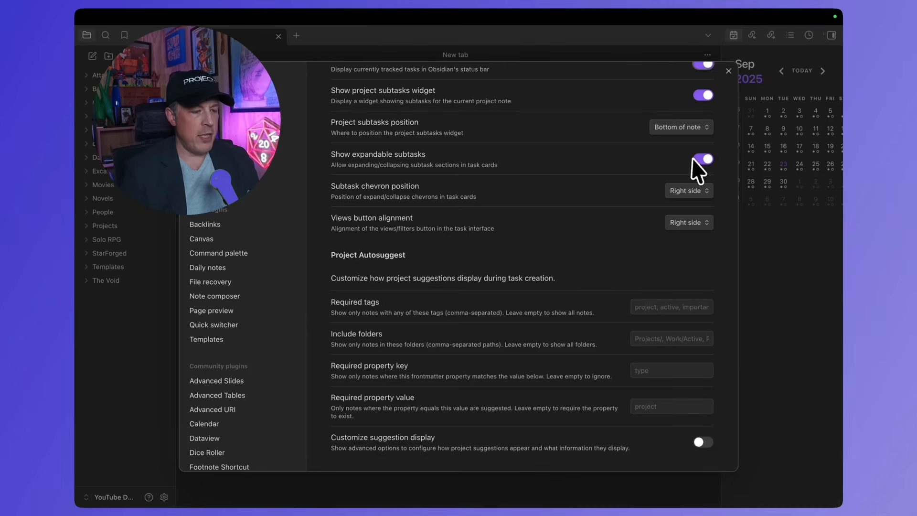
{"action": "scroll", "coordinate": [573, 170], "scroll_direction": "down", "scroll_amount": 1}
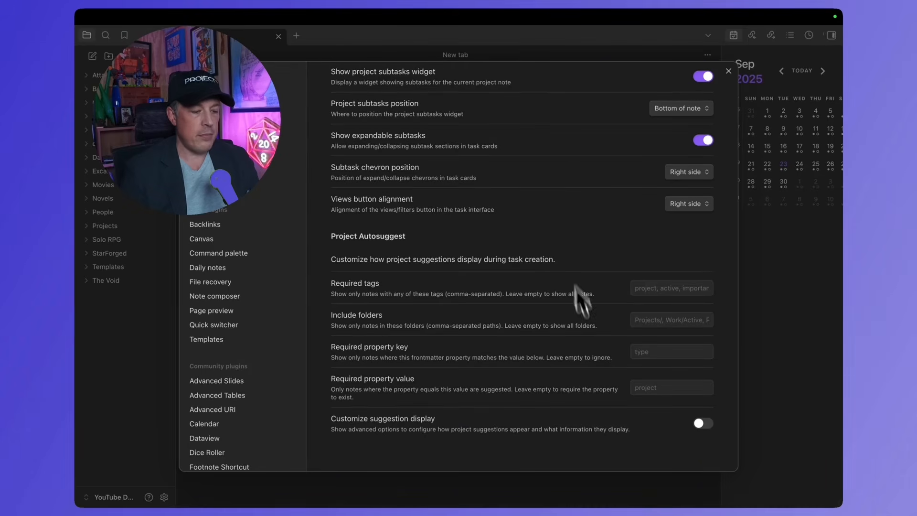
- In the Features settings, set the Pomodoro timer's sound volume to 100
{"action": "scroll", "coordinate": [576, 388], "scroll_direction": "up", "scroll_amount": 20}
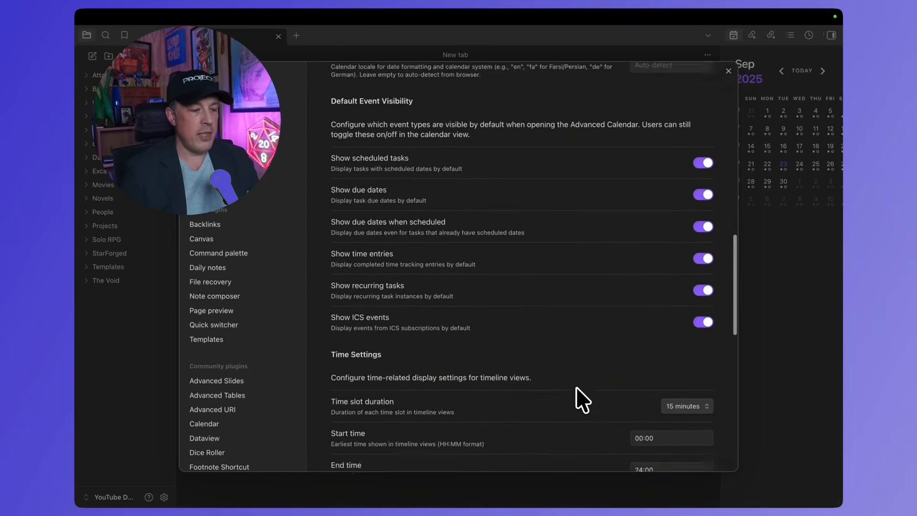
{"action": "scroll", "coordinate": [579, 395], "scroll_direction": "up", "scroll_amount": 5}
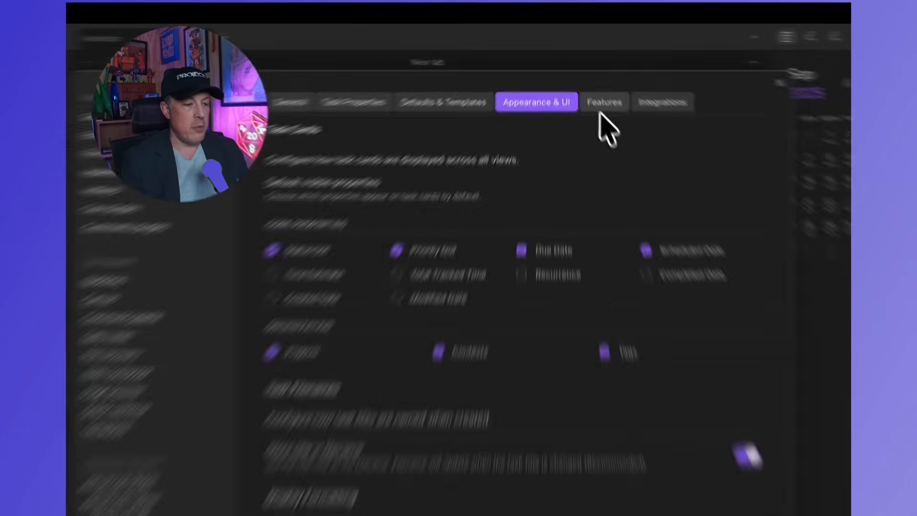
{"action": "left_click", "coordinate": [591, 84]}
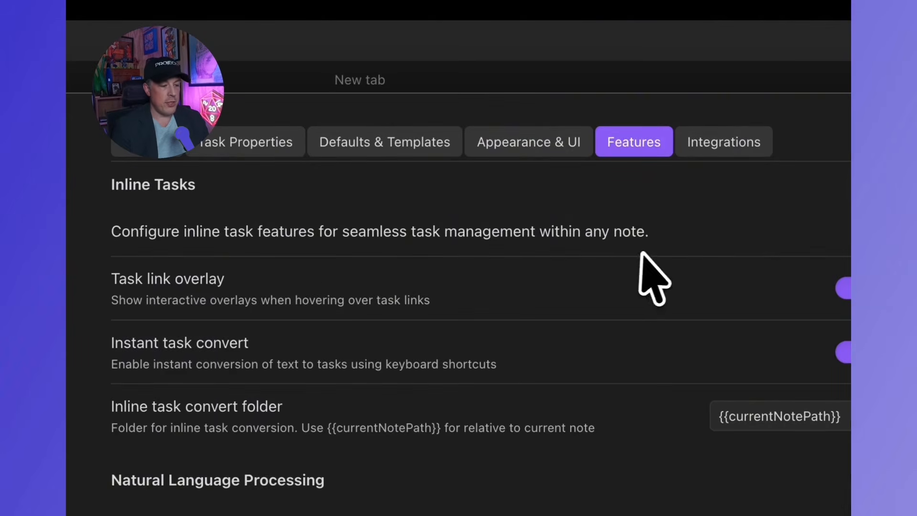
{"action": "scroll", "coordinate": [528, 239], "scroll_direction": "down", "scroll_amount": 5}
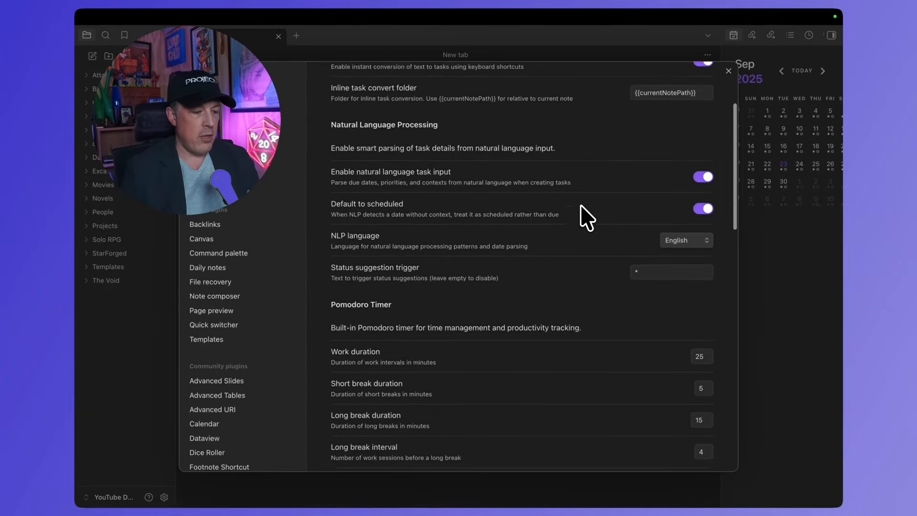
{"action": "scroll", "coordinate": [581, 210], "scroll_direction": "down", "scroll_amount": 5}
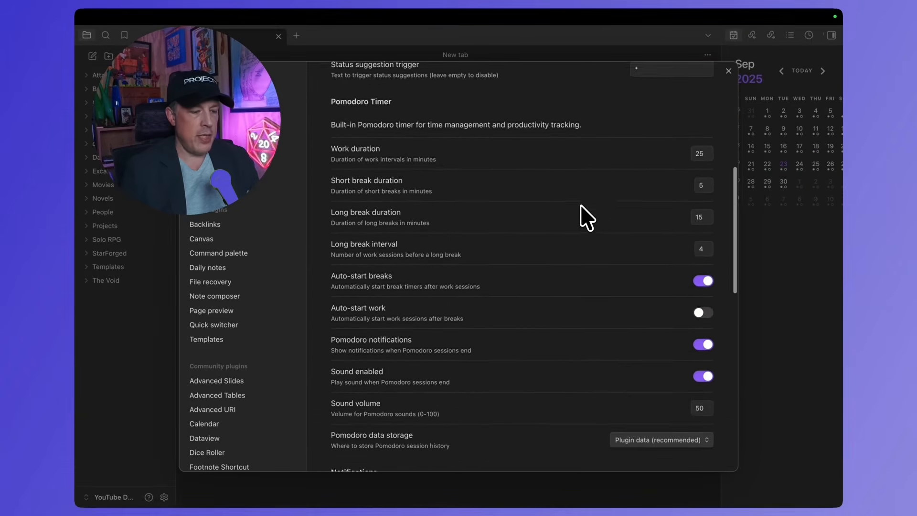
{"action": "scroll", "coordinate": [586, 218], "scroll_direction": "down", "scroll_amount": 5}
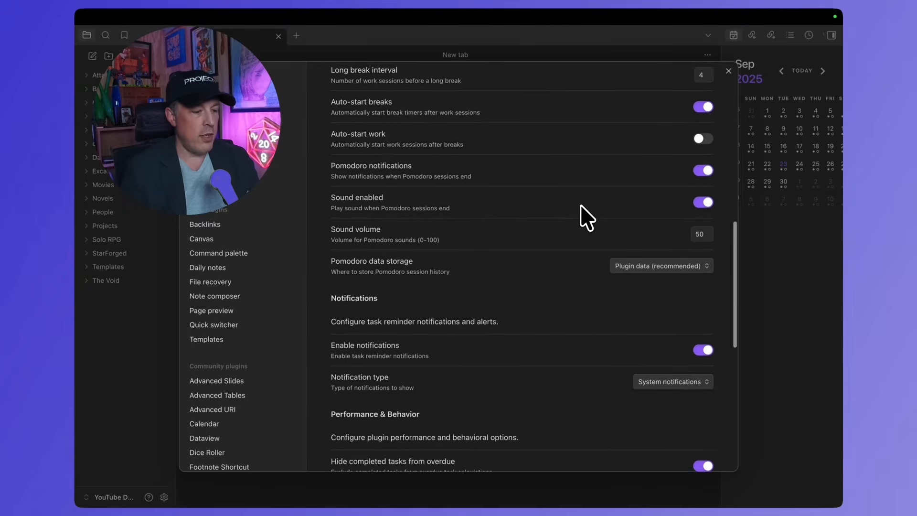
{"action": "scroll", "coordinate": [587, 219], "scroll_direction": "down", "scroll_amount": 1}
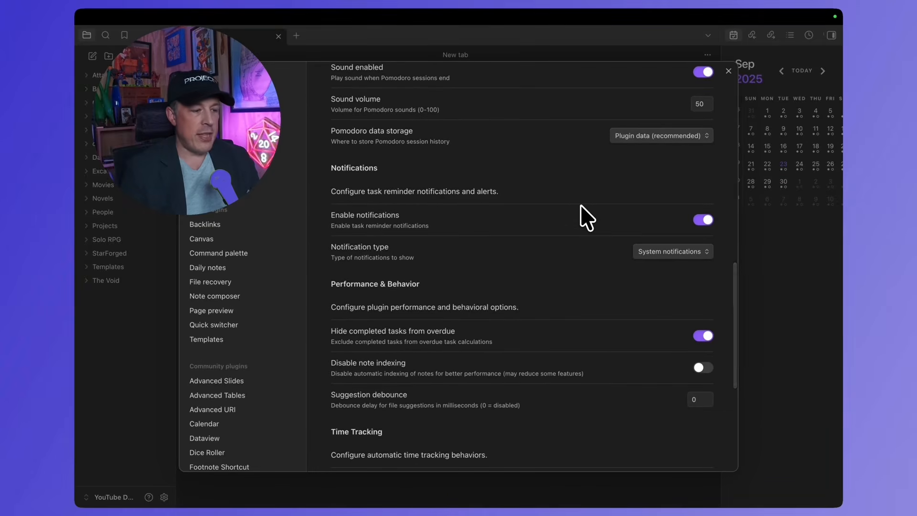
{"action": "double_click", "coordinate": [648, 140]}
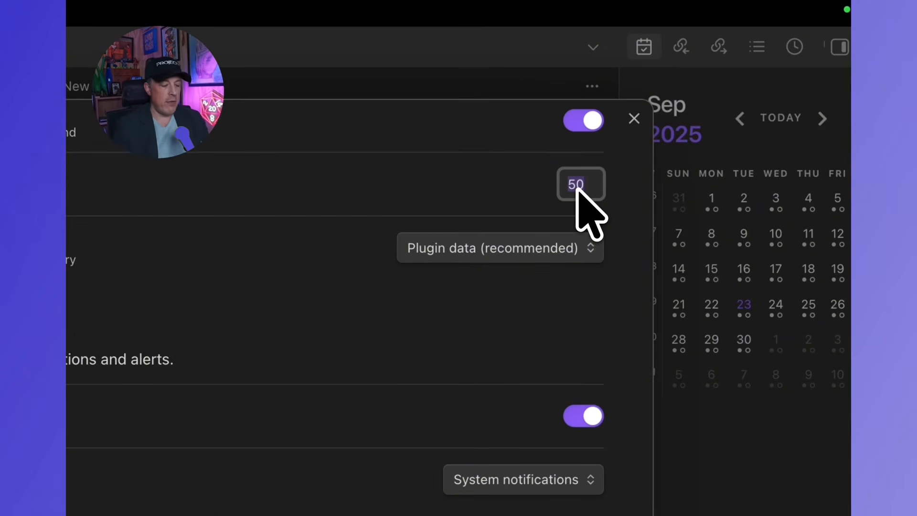
{"action": "type", "text": "100"}
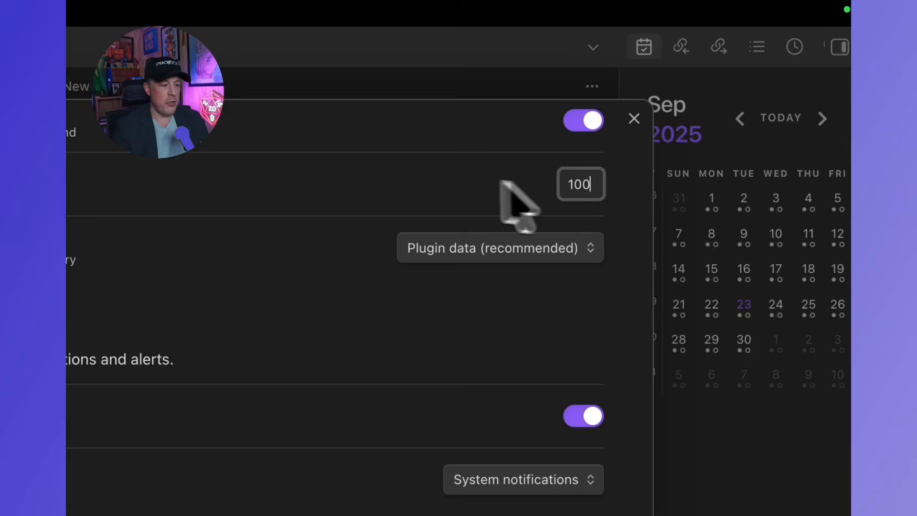
{"action": "left_click", "coordinate": [433, 174]}
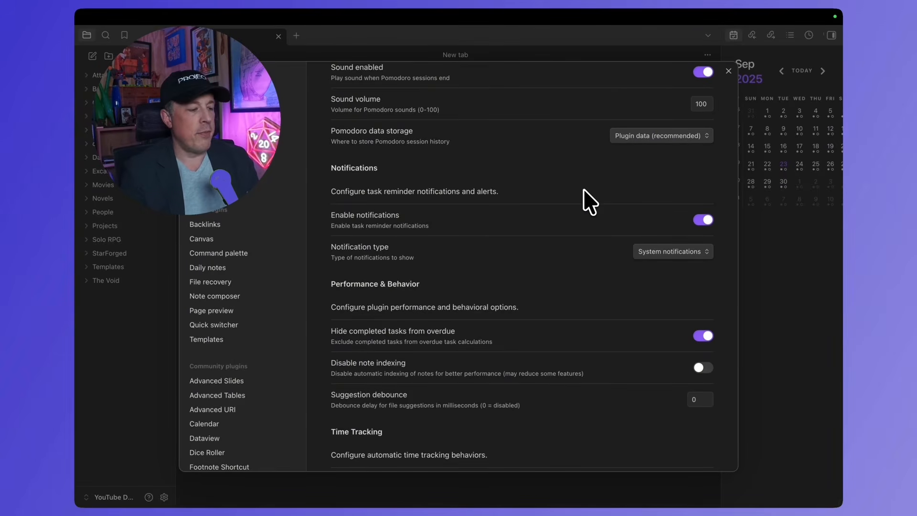
- Examine the notification type options for task reminders, keeping System notifications selected
{"action": "scroll", "coordinate": [584, 190], "scroll_direction": "down", "scroll_amount": 5}
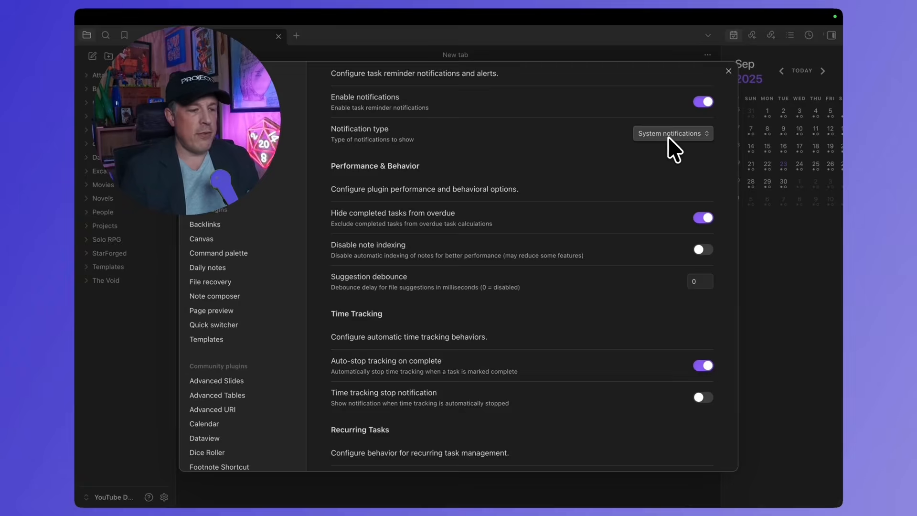
{"action": "left_click", "coordinate": [669, 135]}
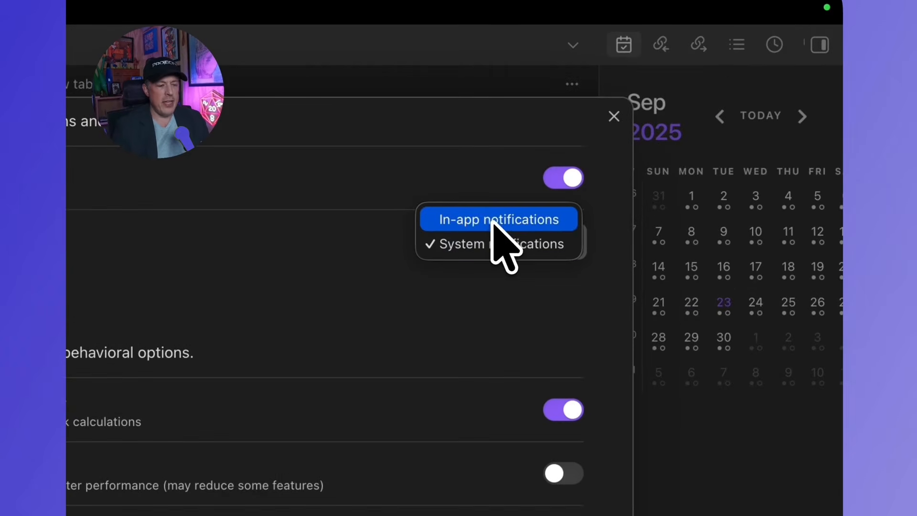
{"action": "left_click", "coordinate": [458, 310]}
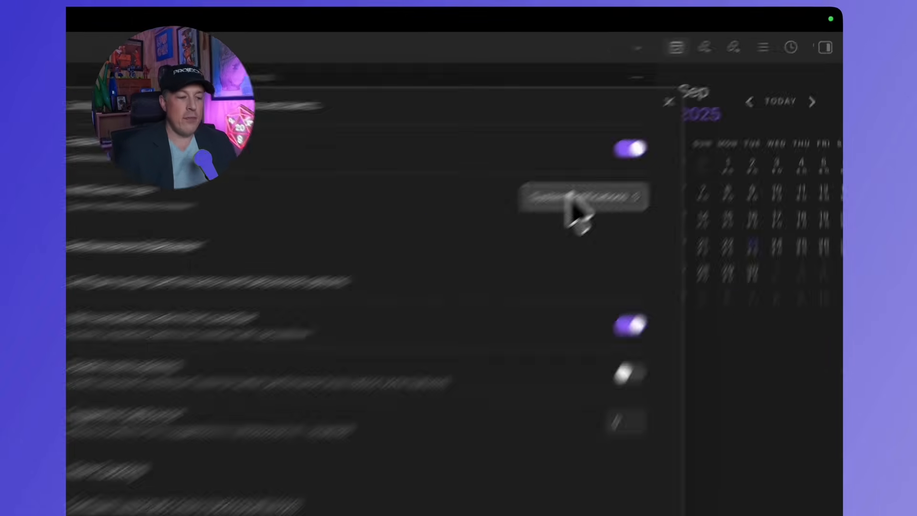
{"action": "left_click", "coordinate": [578, 197]}
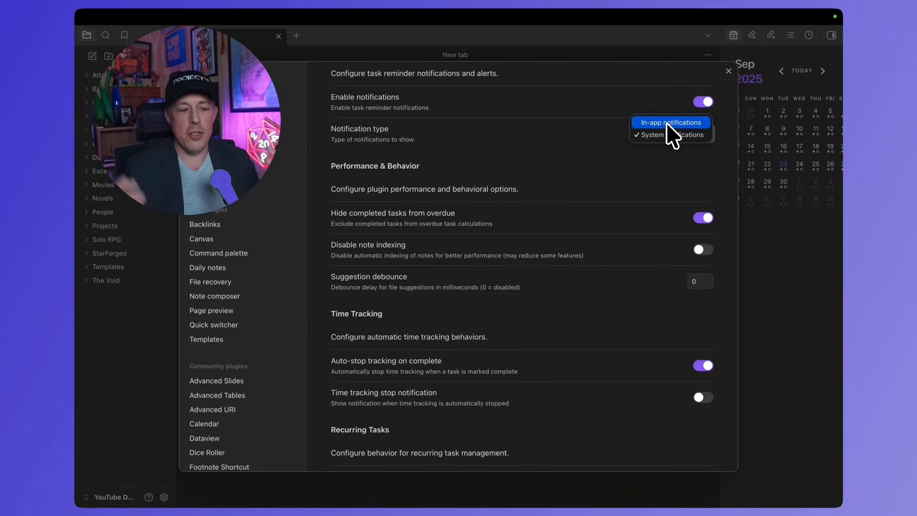
{"action": "left_click", "coordinate": [664, 136]}
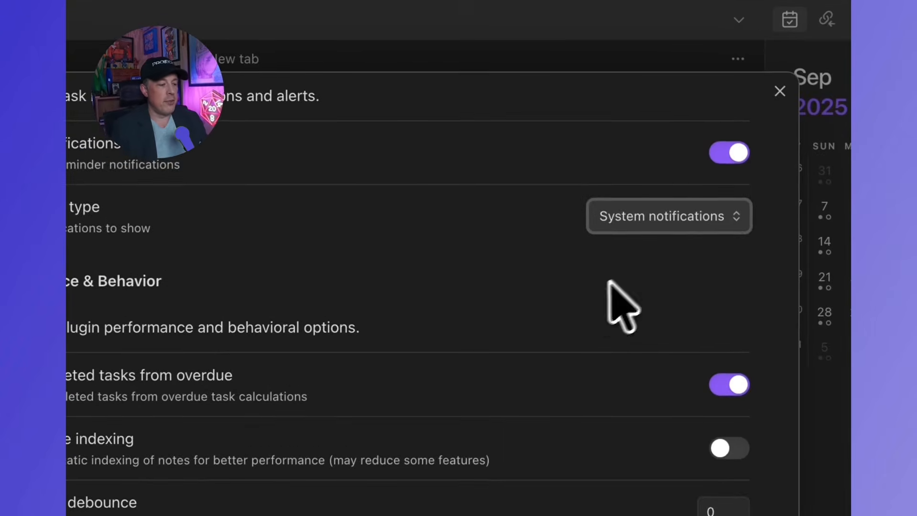
- Enable timeblocking for lightweight scheduling in daily notes
{"action": "scroll", "coordinate": [635, 173], "scroll_direction": "down", "scroll_amount": 2}
{"action": "scroll", "coordinate": [591, 292], "scroll_direction": "down", "scroll_amount": 1}
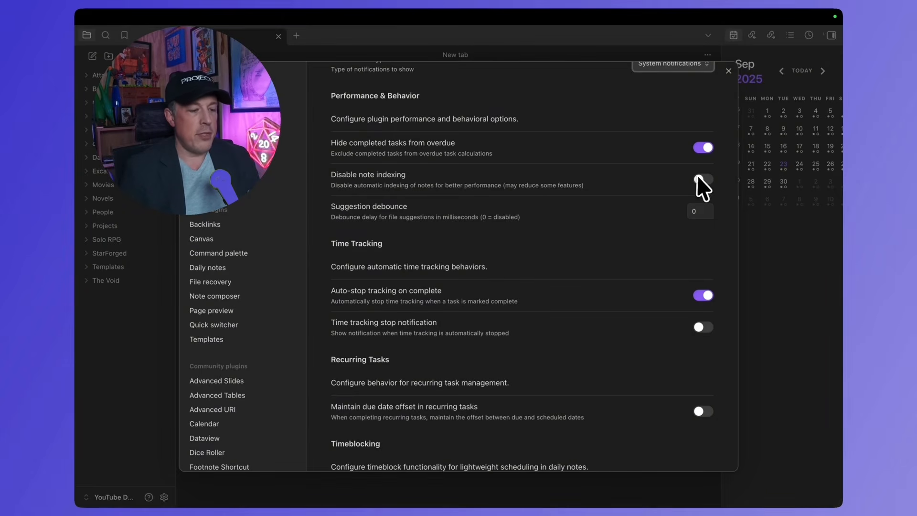
{"action": "scroll", "coordinate": [648, 164], "scroll_direction": "down", "scroll_amount": 2}
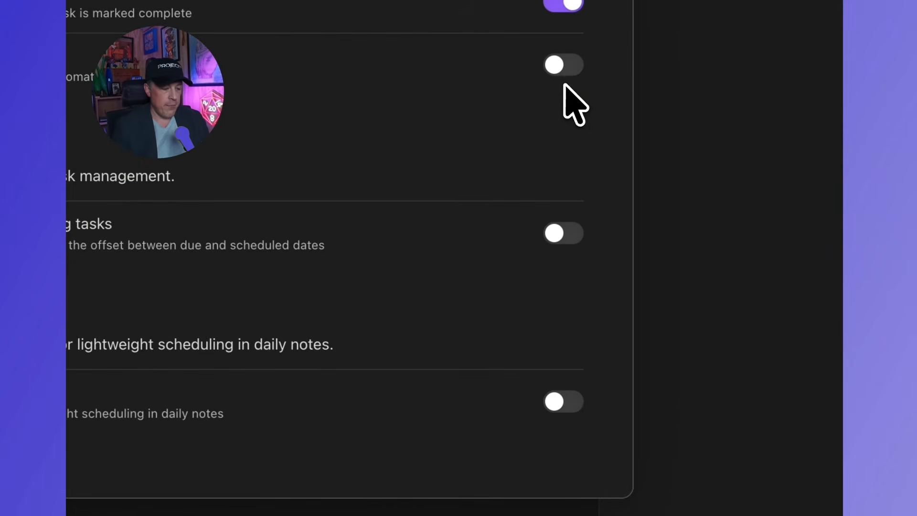
{"action": "left_click", "coordinate": [554, 392]}
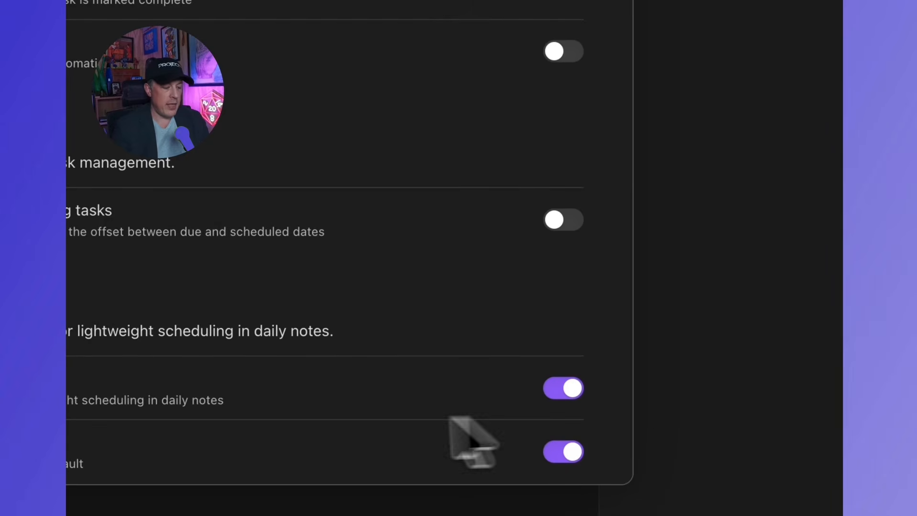
{"action": "scroll", "coordinate": [338, 427], "scroll_direction": "down", "scroll_amount": 2}
{"action": "scroll", "coordinate": [338, 427], "scroll_direction": "down", "scroll_amount": 3}
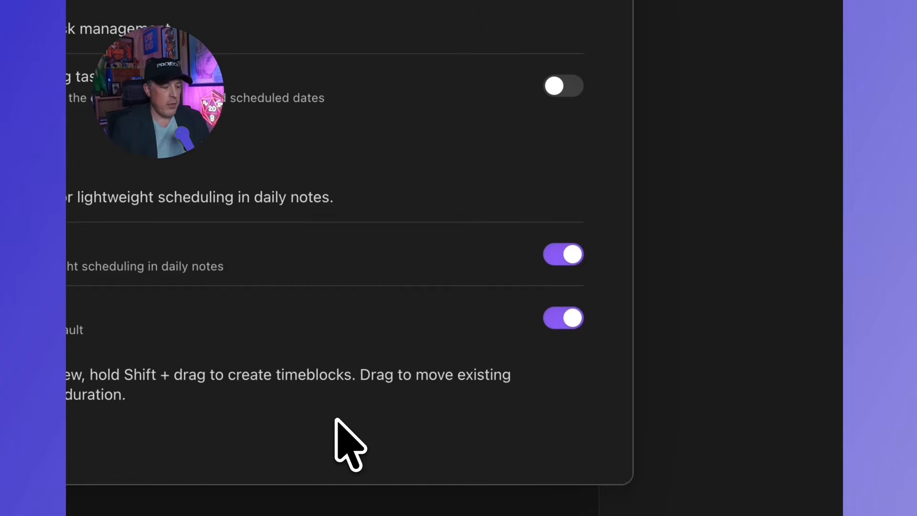
- Open the Integrations settings and examine the Bases, calendar subscription, ICS export, HTTP API and webhook options
{"action": "scroll", "coordinate": [338, 427], "scroll_direction": "up", "scroll_amount": 20}
{"action": "scroll", "coordinate": [339, 363], "scroll_direction": "up", "scroll_amount": 10}
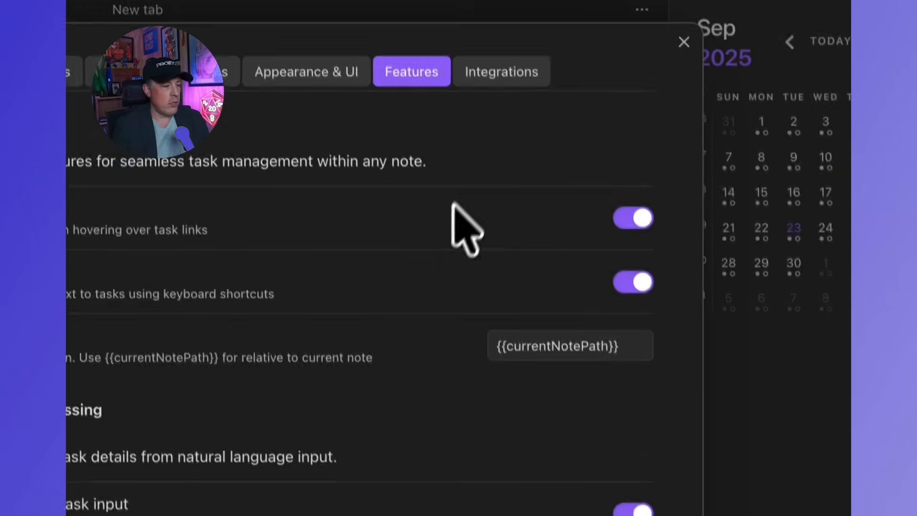
{"action": "left_click", "coordinate": [486, 90]}
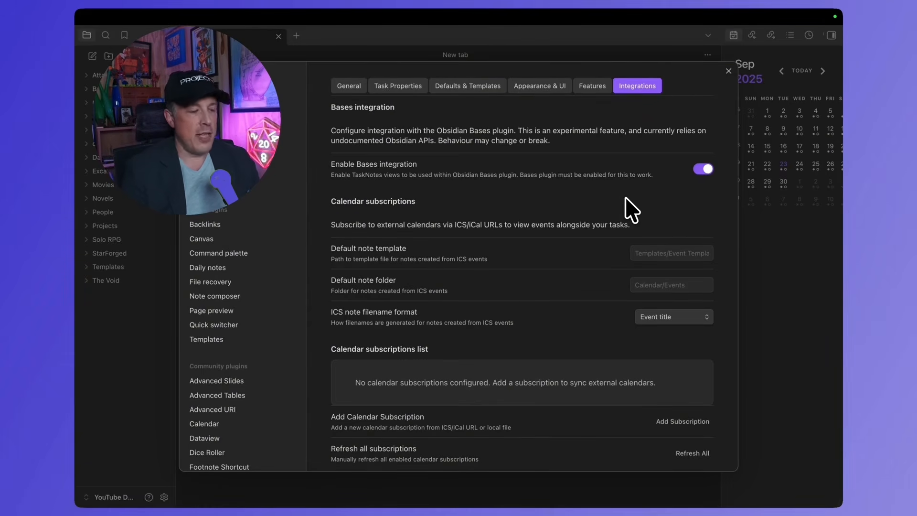
{"action": "scroll", "coordinate": [630, 210], "scroll_direction": "down", "scroll_amount": 6}
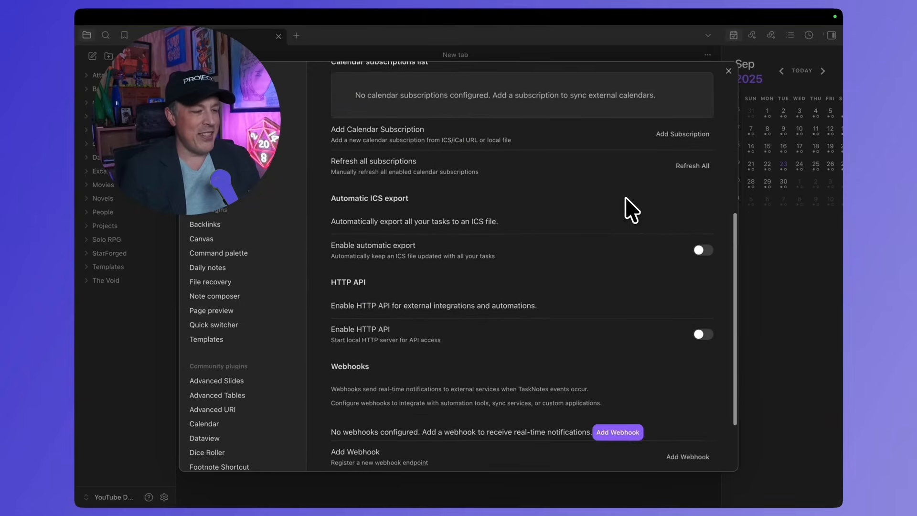
- Examine the webhook and other plugin options at the end of the Integrations settings, and close the settings
{"action": "scroll", "coordinate": [630, 210], "scroll_direction": "down", "scroll_amount": 2}
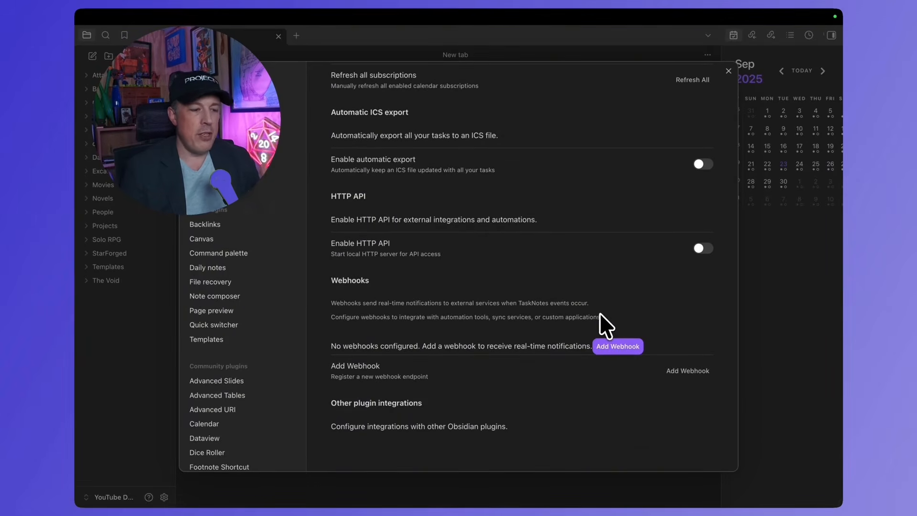
{"action": "scroll", "coordinate": [605, 302], "scroll_direction": "up", "scroll_amount": 8}
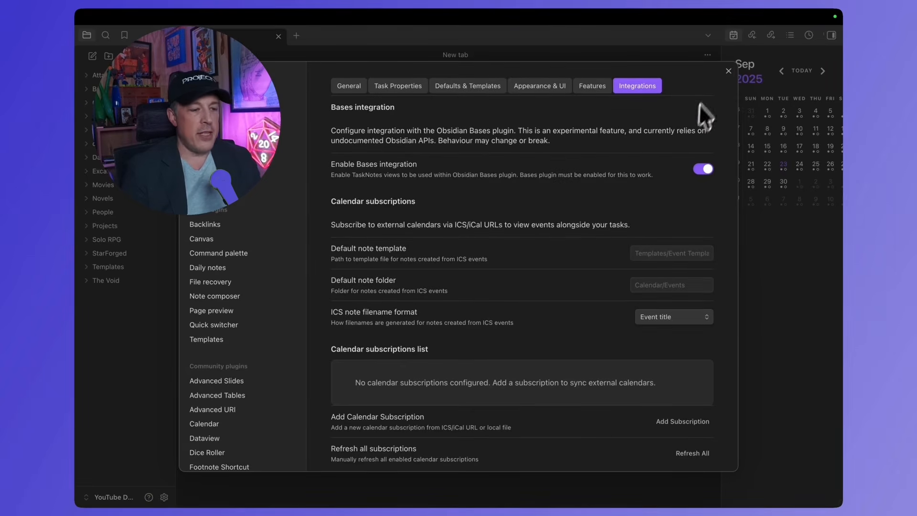
{"action": "left_click", "coordinate": [728, 71]}
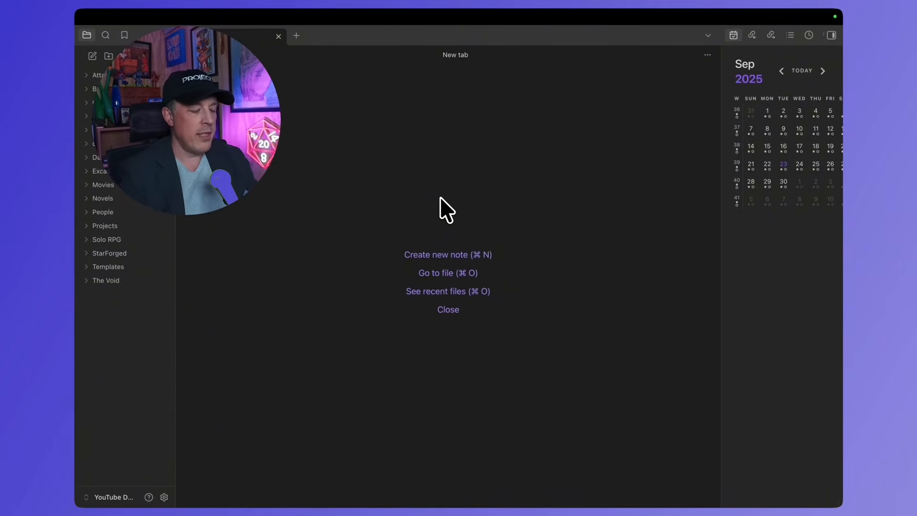
- Search the available commands for "tasknotes", examine the plugin's commands, and dismiss the list
{"action": "key", "text": "super+p"}
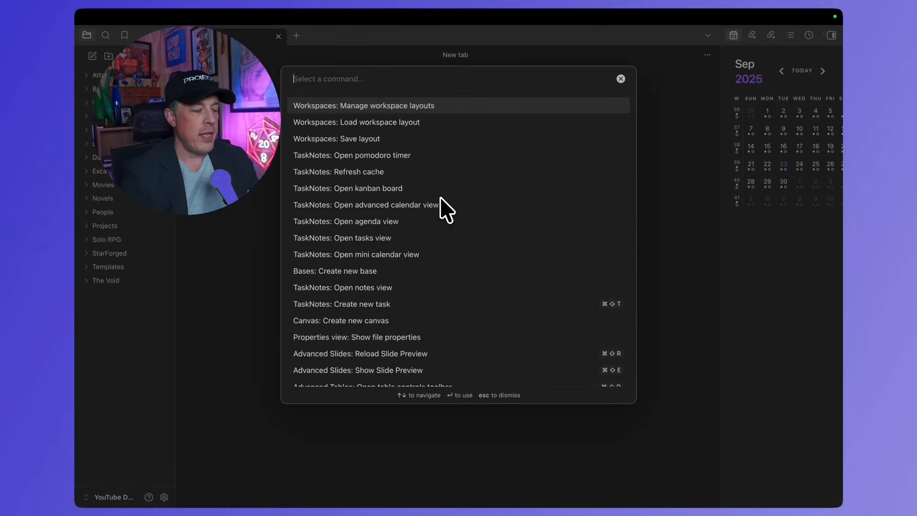
{"action": "type", "text": "tasknotes"}
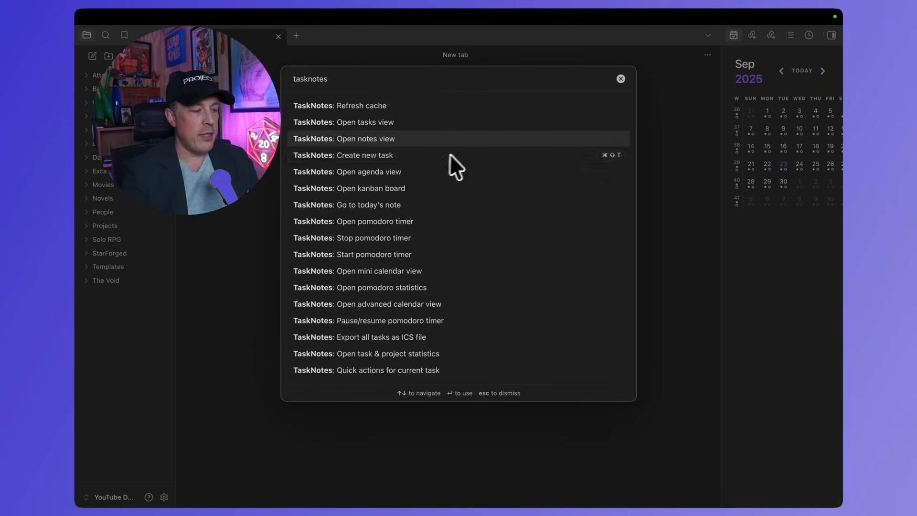
{"action": "left_click", "coordinate": [618, 80]}
{"action": "key", "text": "Escape"}
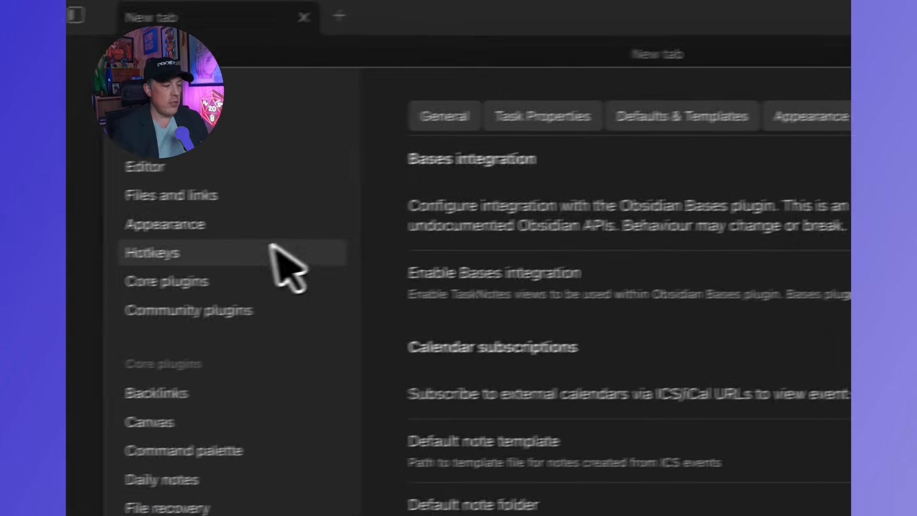
- Reassign Cmd+Shift+T as the hotkey for "TaskNotes: Create new task" and test it by opening and closing the task dialog
{"action": "left_click", "coordinate": [270, 251]}
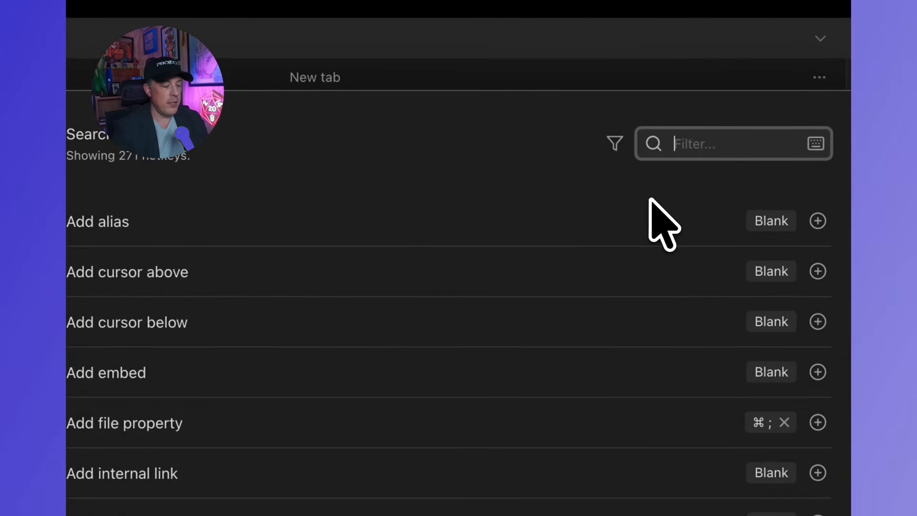
{"action": "type", "text": "new task"}
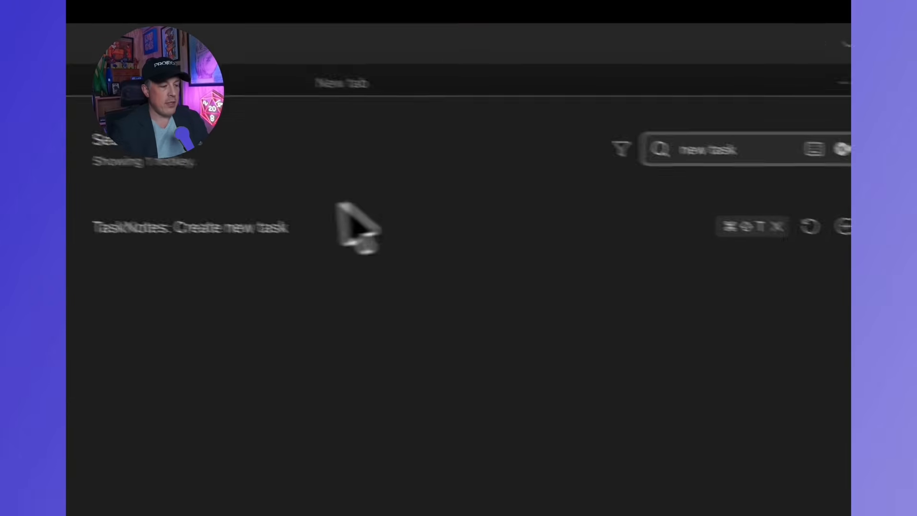
{"action": "left_click", "coordinate": [531, 245]}
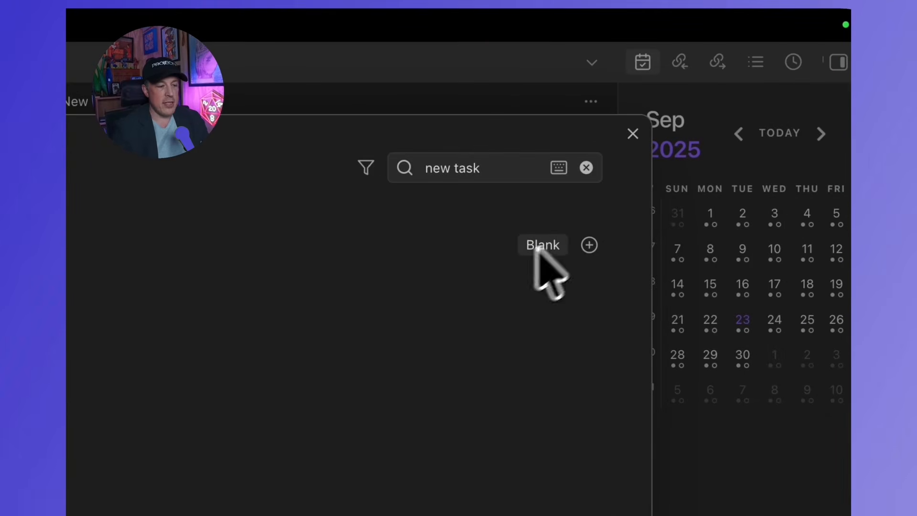
{"action": "left_click", "coordinate": [590, 245]}
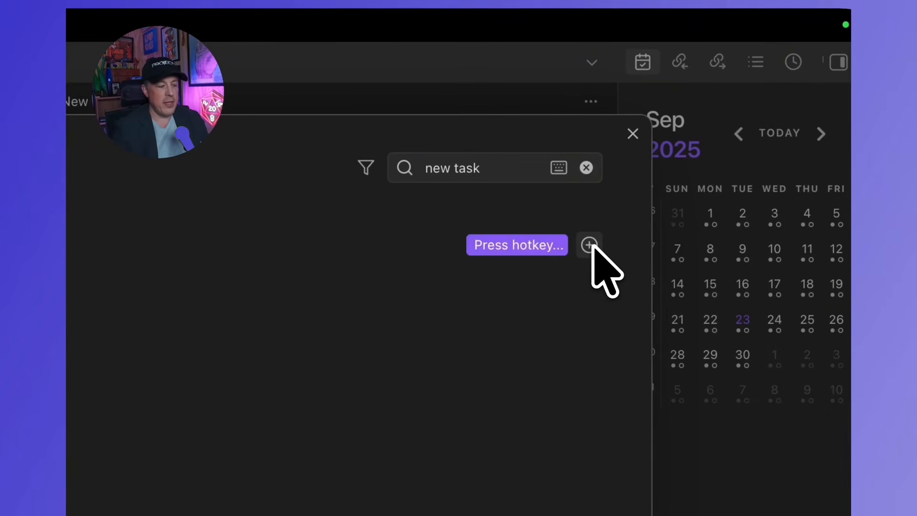
{"action": "key", "text": "super+shift+t"}
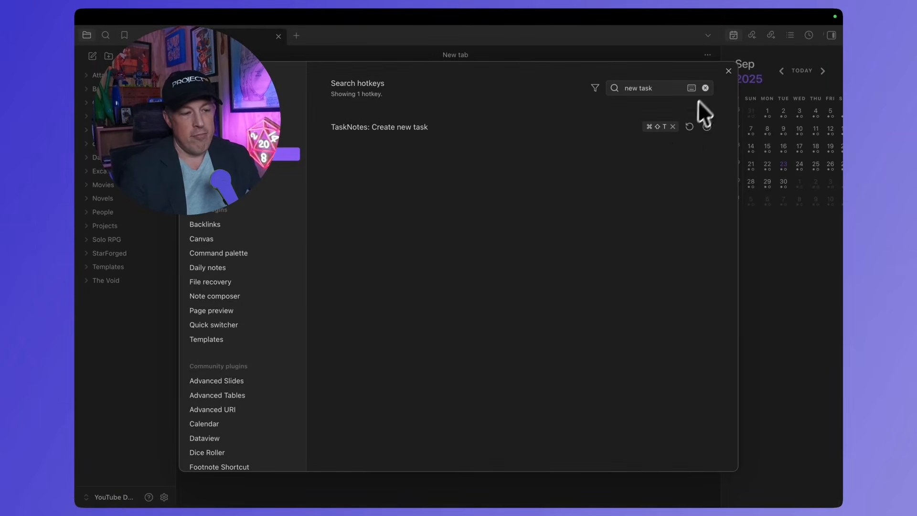
{"action": "left_click", "coordinate": [705, 88]}
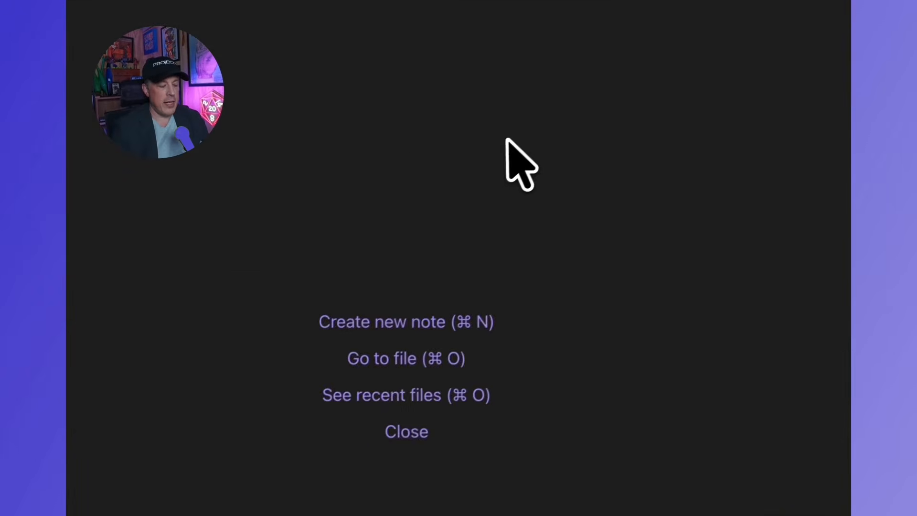
{"action": "key", "text": "super+shift+t"}
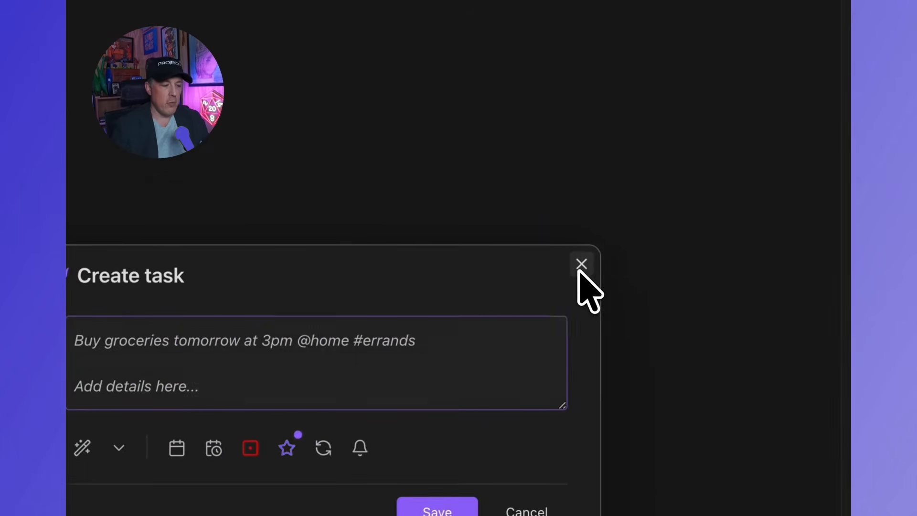
{"action": "left_click", "coordinate": [580, 265]}
- Open the TaskNotes tasks view to look it over, and close it
{"action": "key", "text": "super+p"}
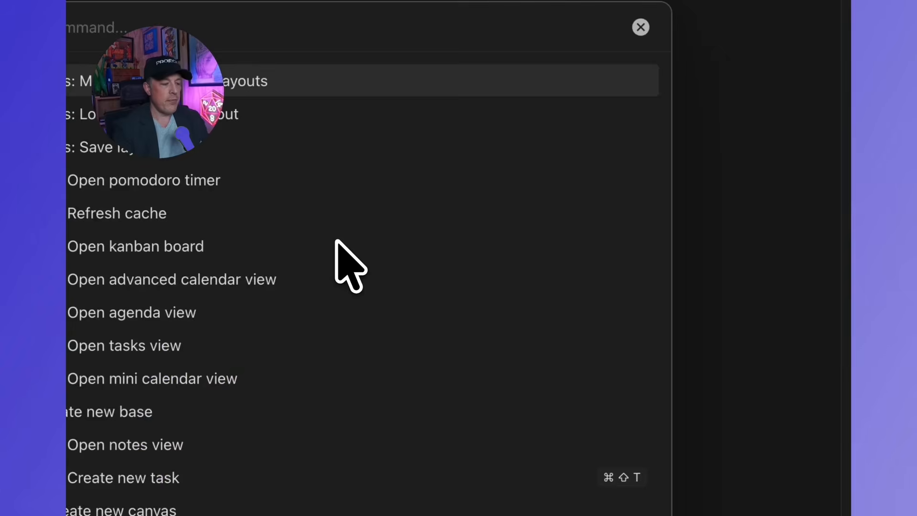
{"action": "type", "text": "tasknotes"}
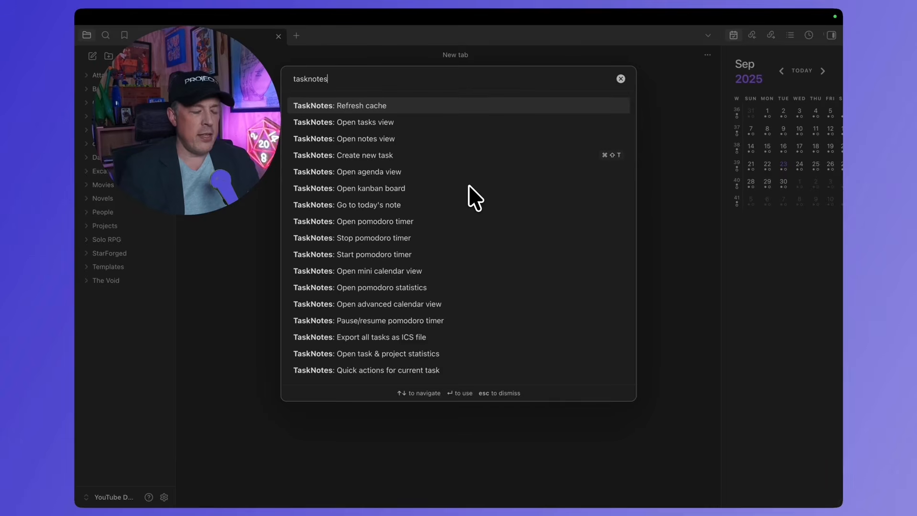
{"action": "key", "text": "Down"}
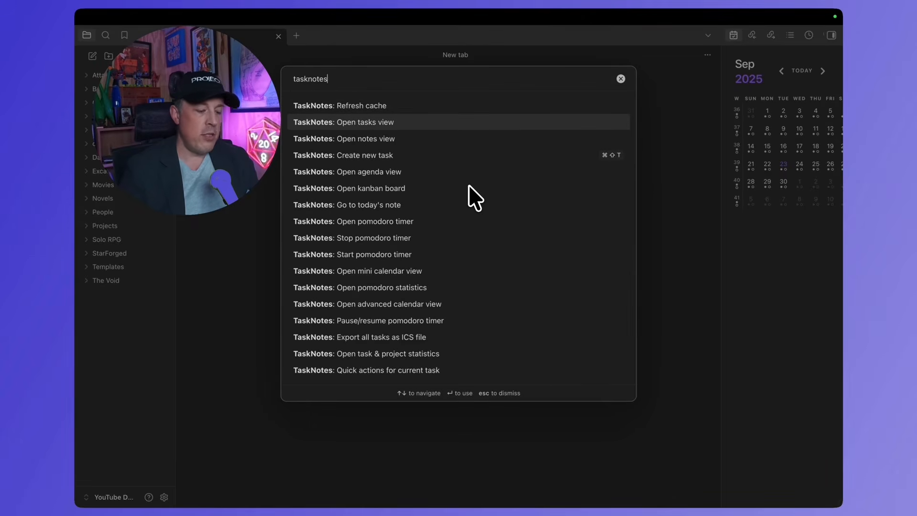
{"action": "key", "text": "Return"}
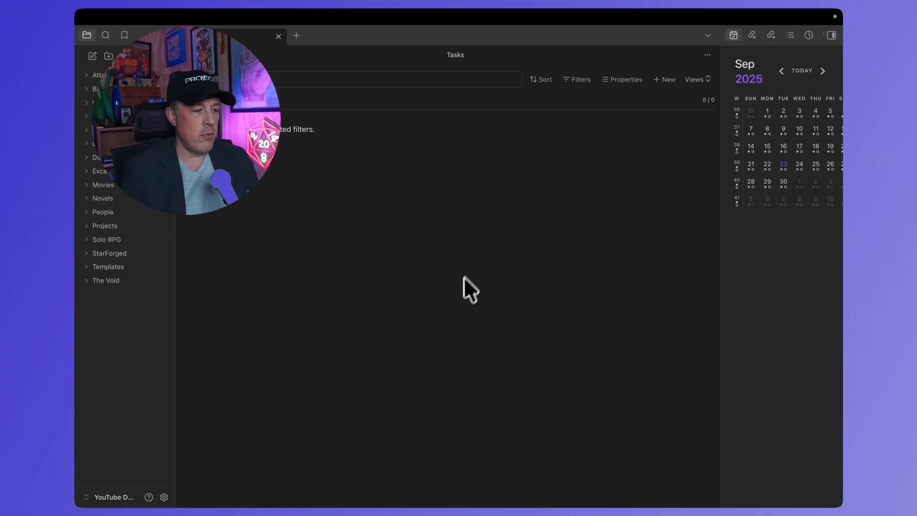
{"action": "key", "text": "super+w"}
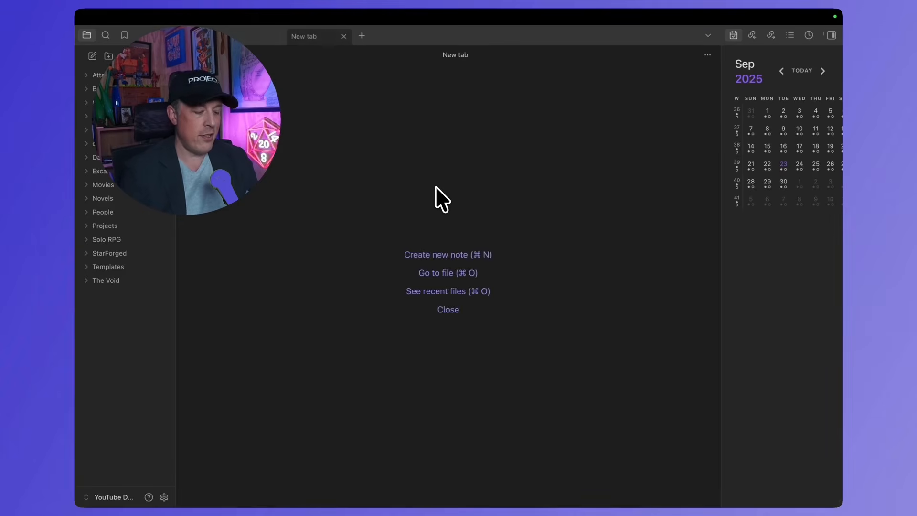
- Run the TaskNotes command that opens the agenda view
{"action": "key", "text": "super+p"}
{"action": "type", "text": "tasknotes"}
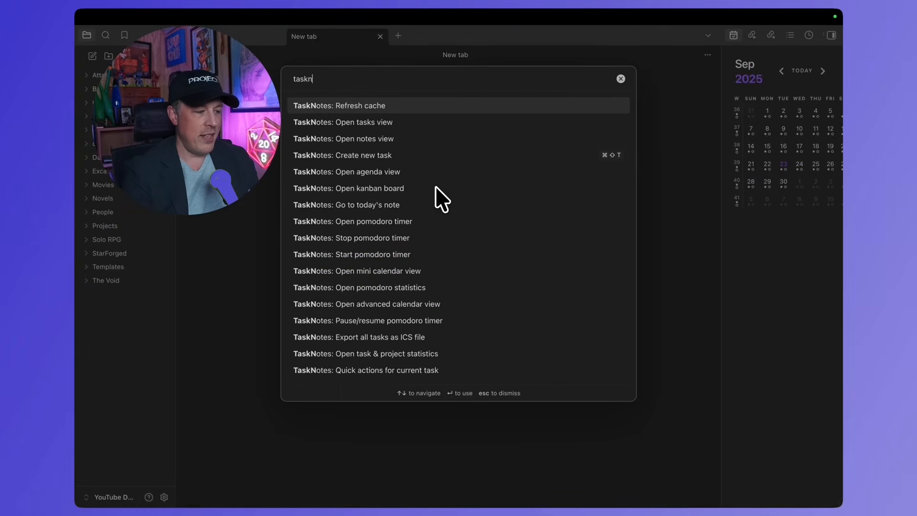
{"action": "key", "text": "Down"}
{"action": "key", "text": "Down"}
{"action": "key", "text": "Down"}
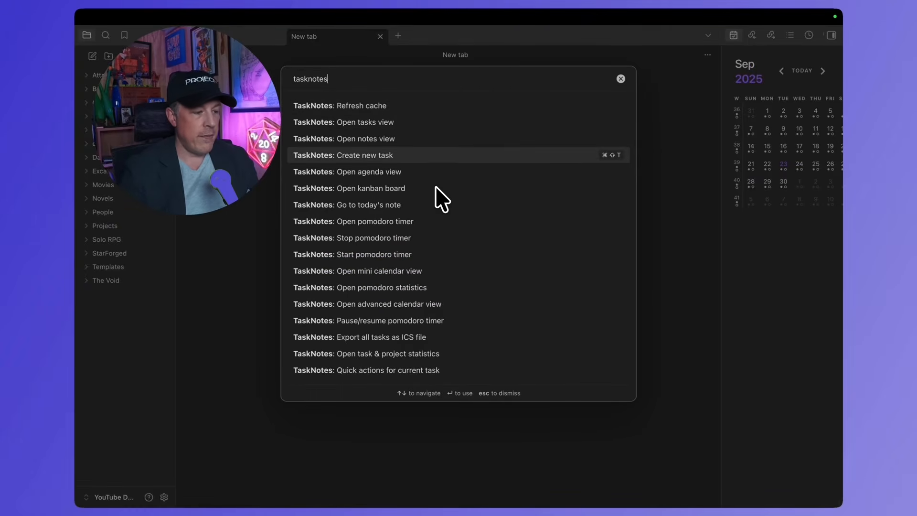
{"action": "key", "text": "Down"}
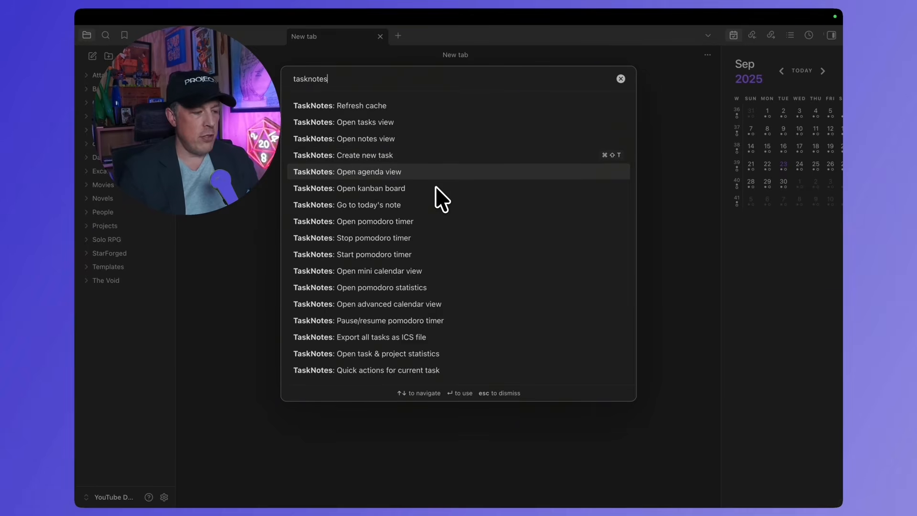
{"action": "key", "text": "Down"}
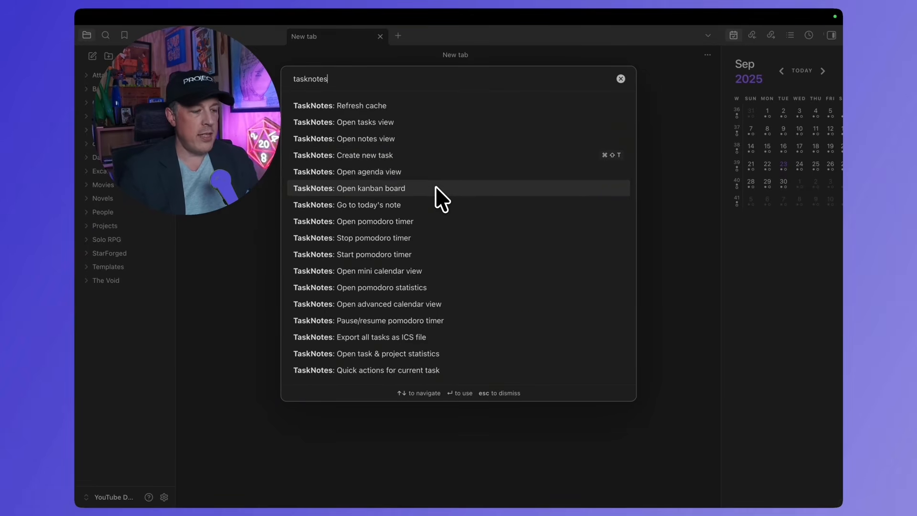
{"action": "key", "text": "Up"}
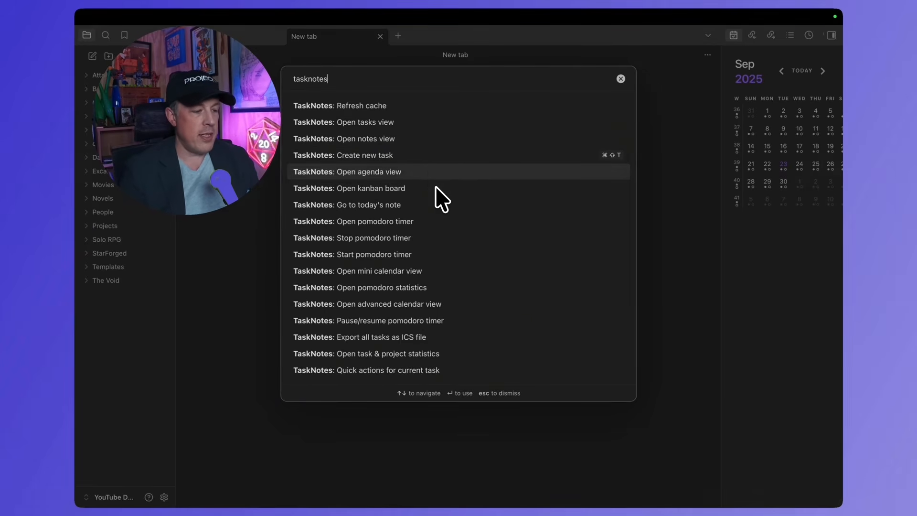
{"action": "key", "text": "Return"}
- Open the TaskNotes kanban board in a new tab beside the agenda
{"action": "key", "text": "super+t"}
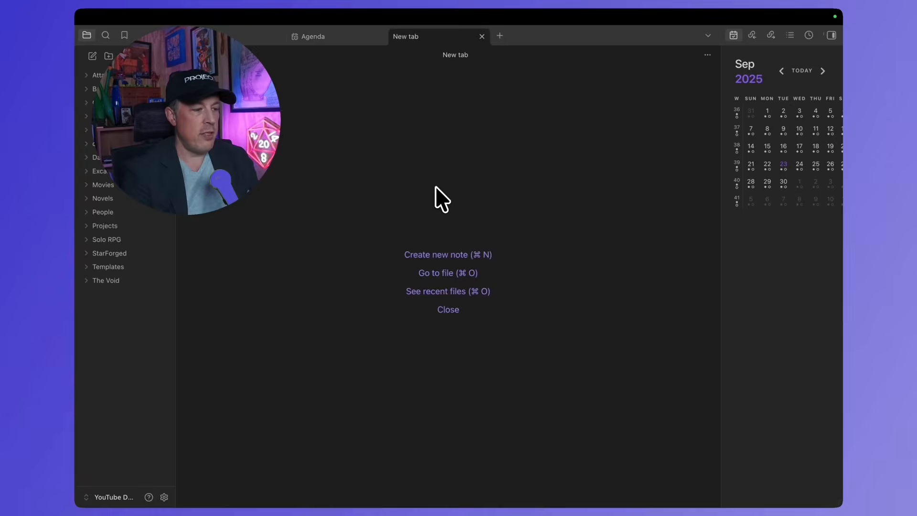
{"action": "key", "text": "super+p"}
{"action": "type", "text": "kanban"}
{"action": "key", "text": "Return"}
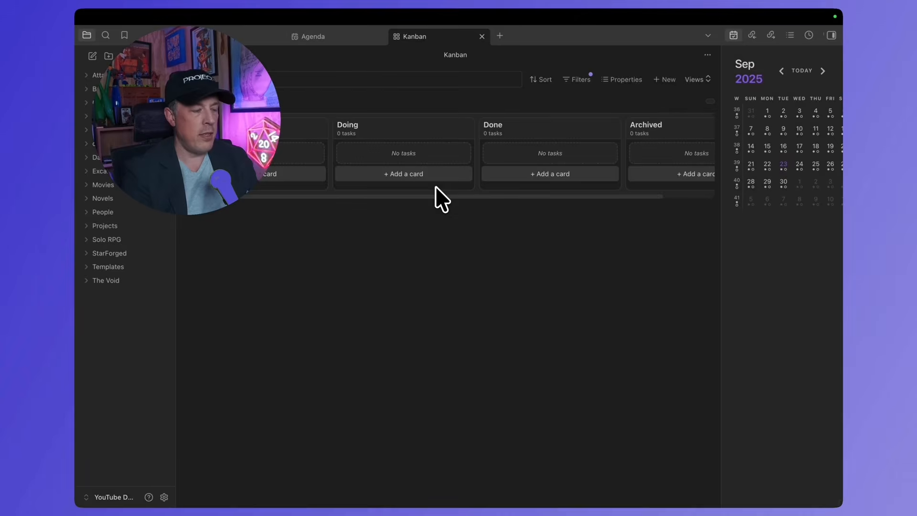
- Open the TaskNotes mini calendar view in a new tab to look at it, and close that tab
{"action": "key", "text": "super+t"}
{"action": "key", "text": "super+p"}
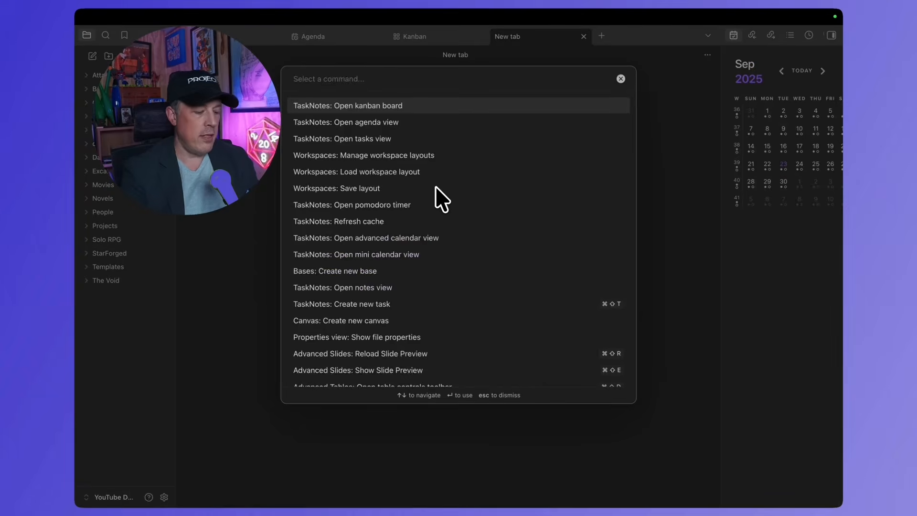
{"action": "type", "text": "tasknotes"}
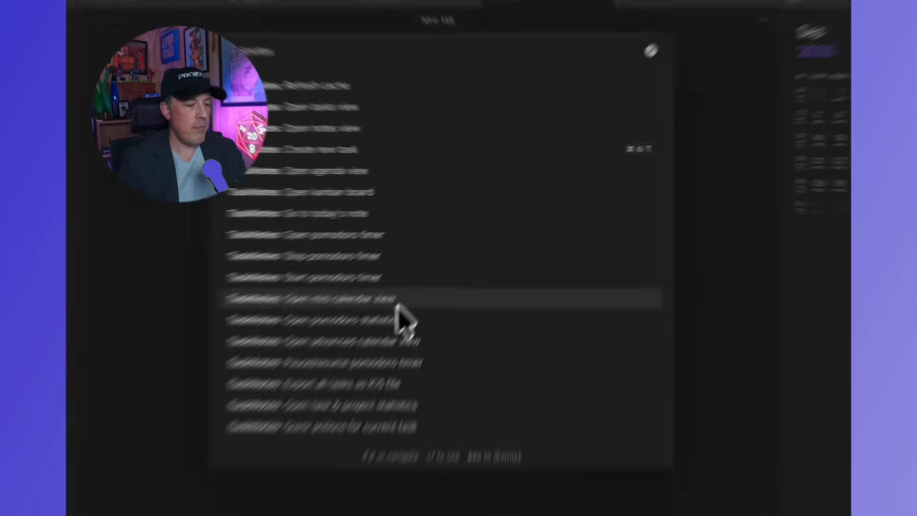
{"action": "left_click", "coordinate": [396, 306]}
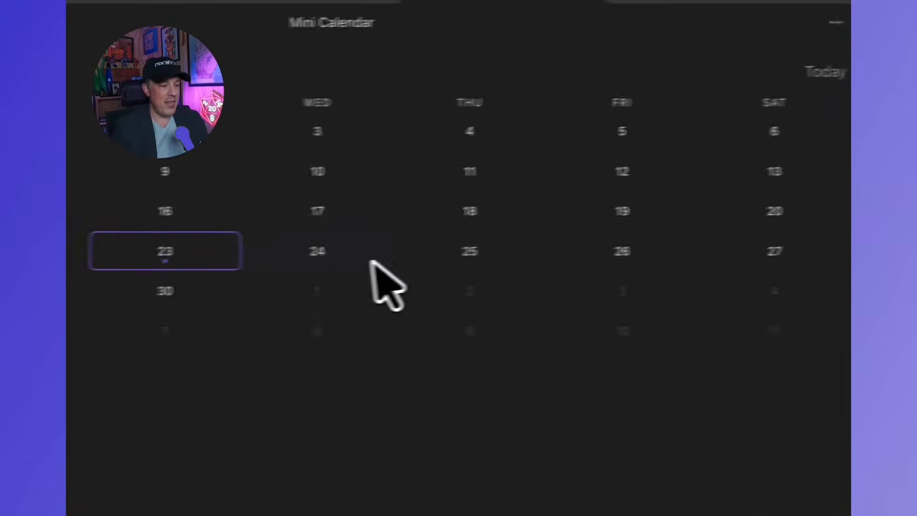
{"action": "key", "text": "super+w"}
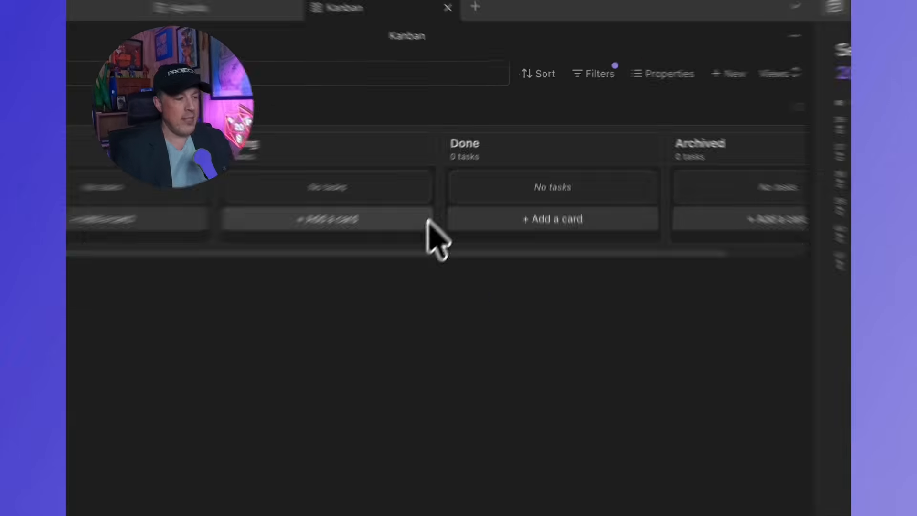
- Open the TaskNotes advanced calendar view in a new tab and look through the hours of the current week
{"action": "key", "text": "super+t"}
{"action": "key", "text": "super+p"}
{"action": "type", "text": "calenda"}
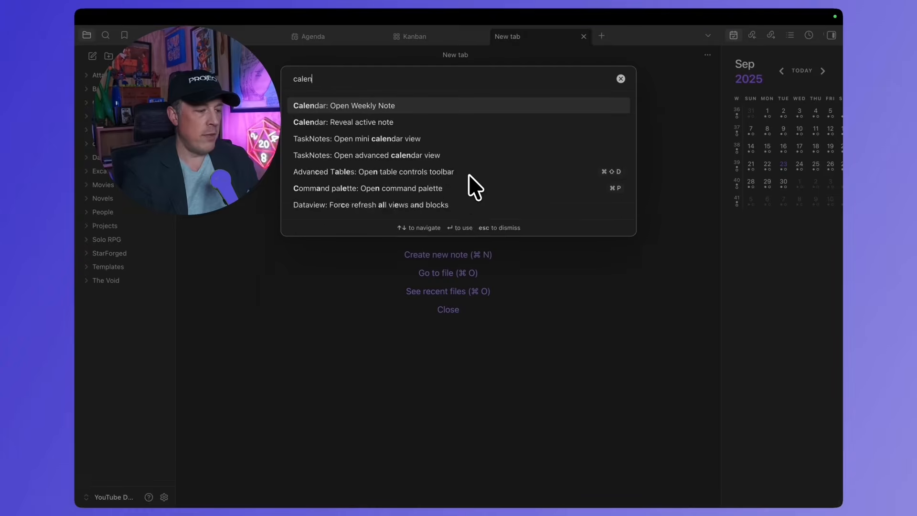
{"action": "key", "text": "Down"}
{"action": "key", "text": "Down"}
{"action": "key", "text": "Down"}
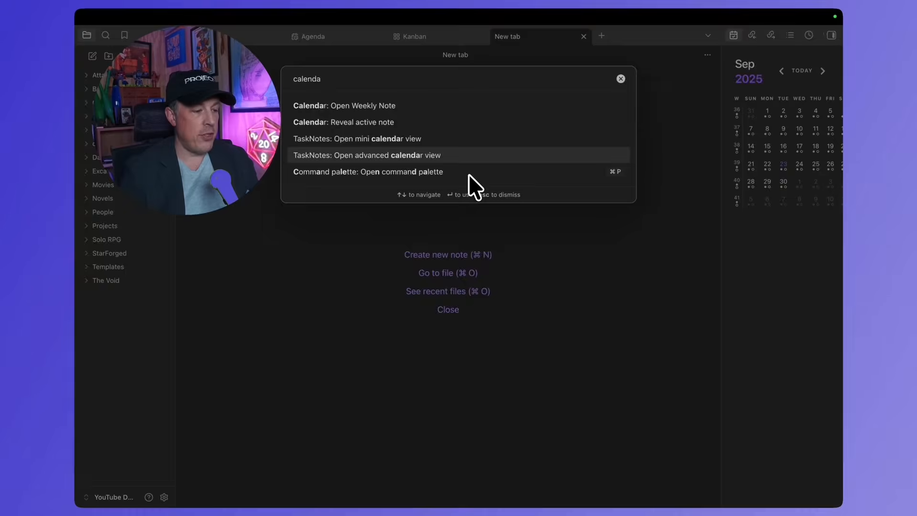
{"action": "key", "text": "Return"}
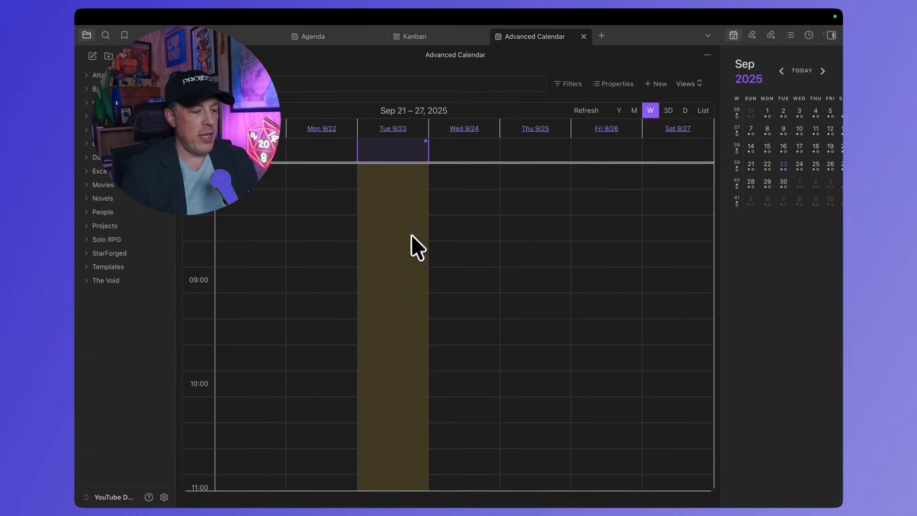
{"action": "scroll", "coordinate": [410, 241], "scroll_direction": "down", "scroll_amount": 10}
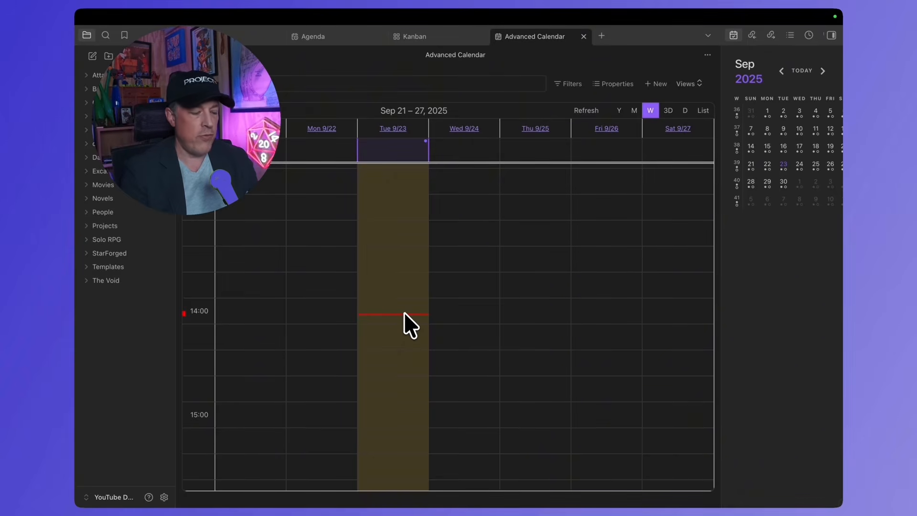
- Open the TaskNotes task and project statistics view in a new tab
{"action": "key", "text": "super+t"}
{"action": "key", "text": "super+p"}
{"action": "type", "text": "task"}
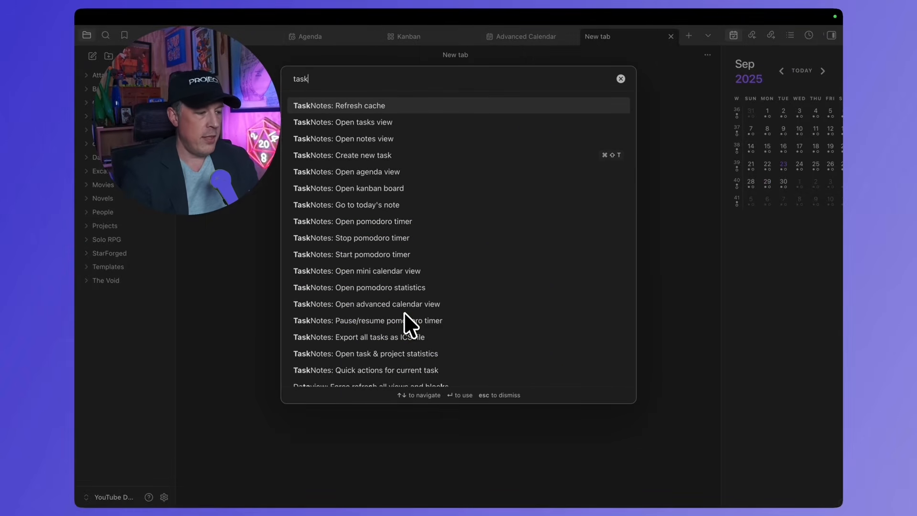
{"action": "type", "text": "notes"}
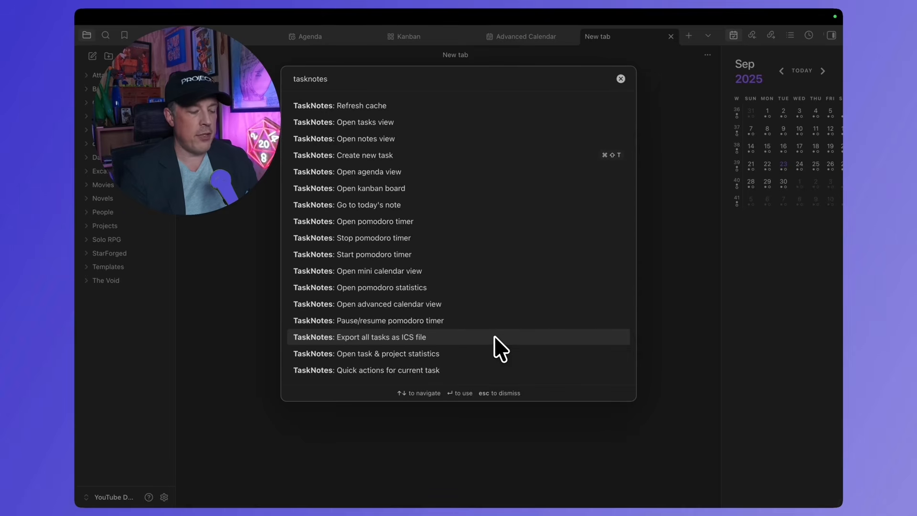
{"action": "left_click", "coordinate": [462, 354]}
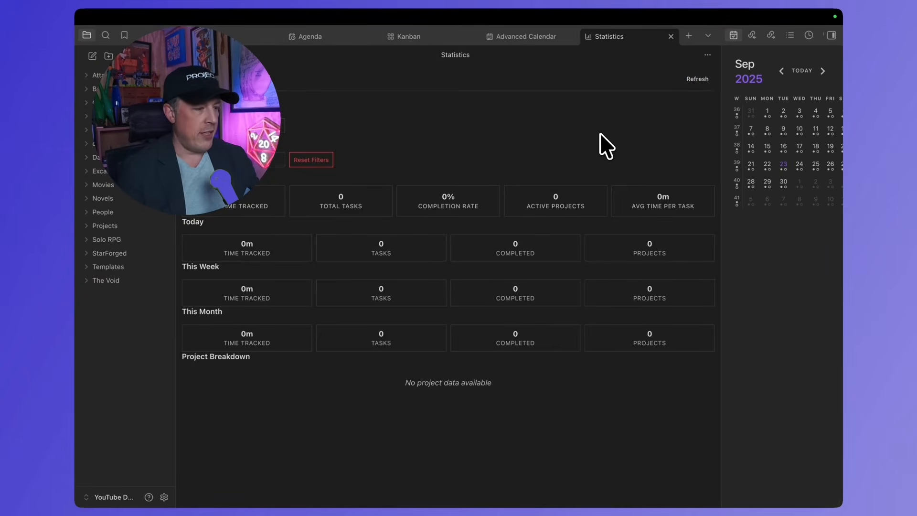
{"action": "key", "text": "super+t"}
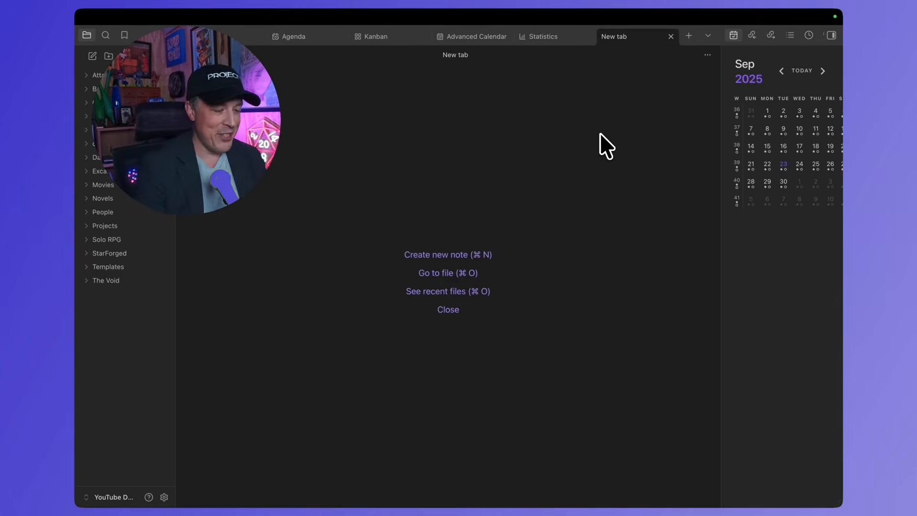
{"action": "key", "text": "super+w"}
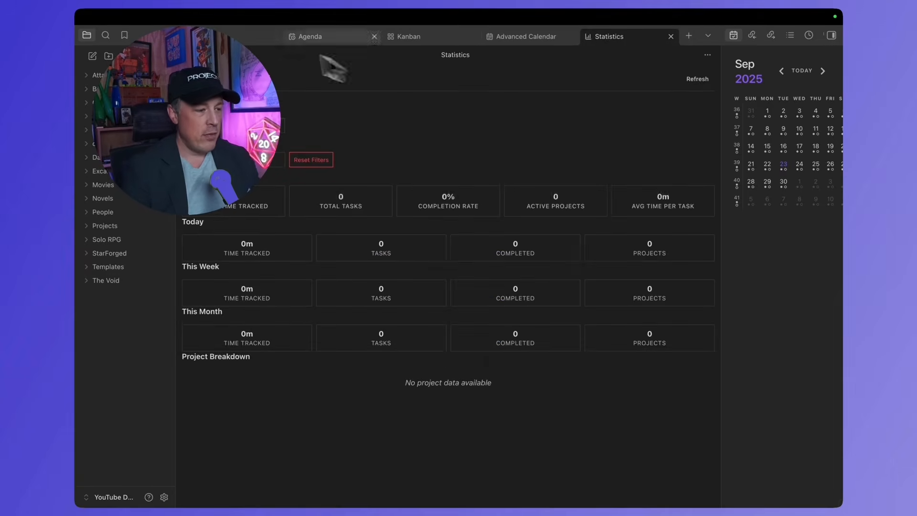
- Look through the open TaskNotes views: agenda, kanban, advanced calendar and statistics, ending on the tasks list
{"action": "left_click", "coordinate": [310, 37]}
{"action": "left_click", "coordinate": [571, 67]}
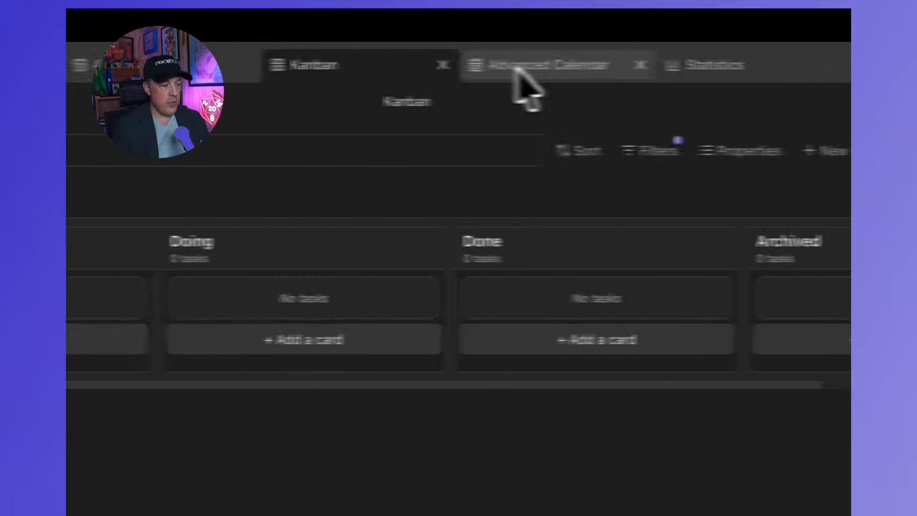
{"action": "left_click", "coordinate": [516, 67]}
{"action": "left_click", "coordinate": [651, 73]}
{"action": "left_click", "coordinate": [496, 66]}
{"action": "left_click", "coordinate": [327, 73]}
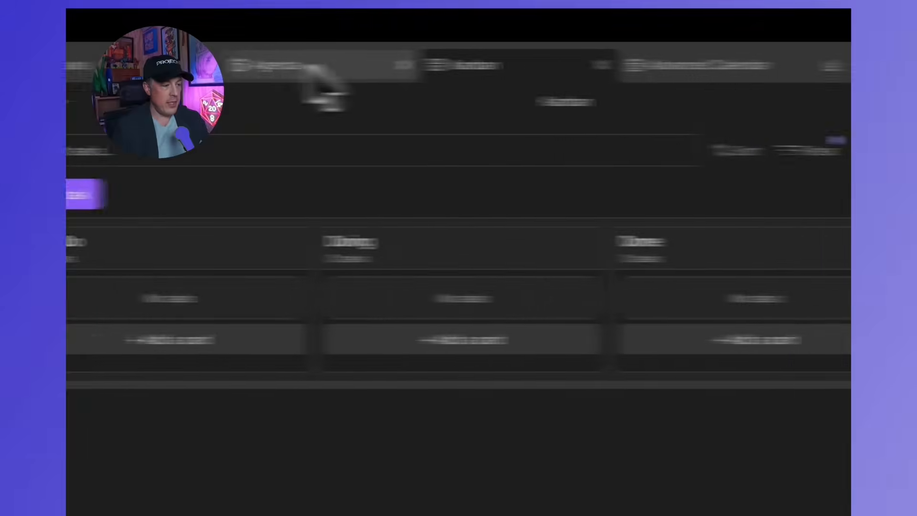
{"action": "left_click", "coordinate": [317, 79]}
{"action": "left_click", "coordinate": [317, 78]}
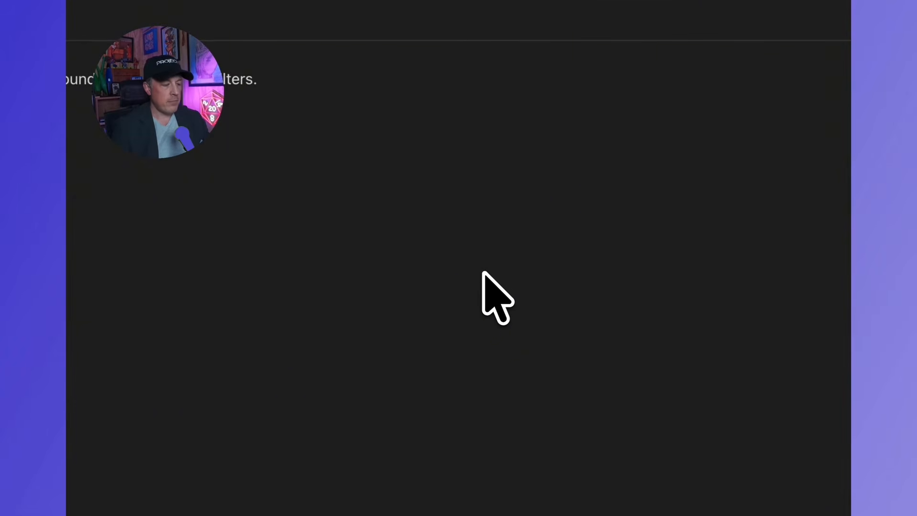
{"action": "key", "text": "super+shift+t"}
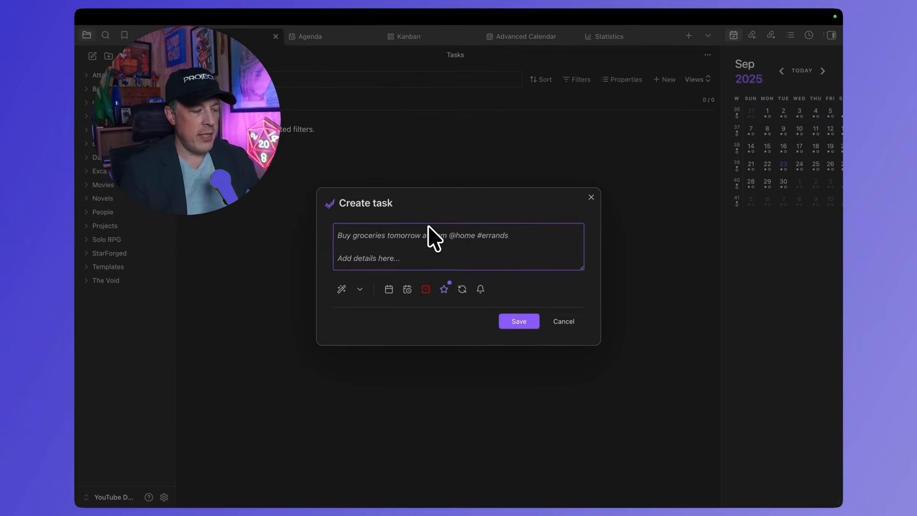
{"action": "type", "text": "Record this video."}
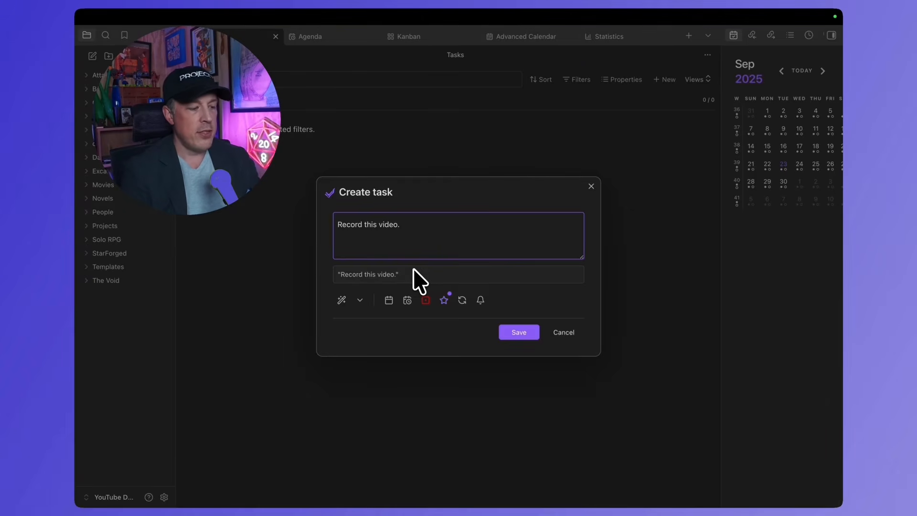
{"action": "type", "text": "YouTube"}
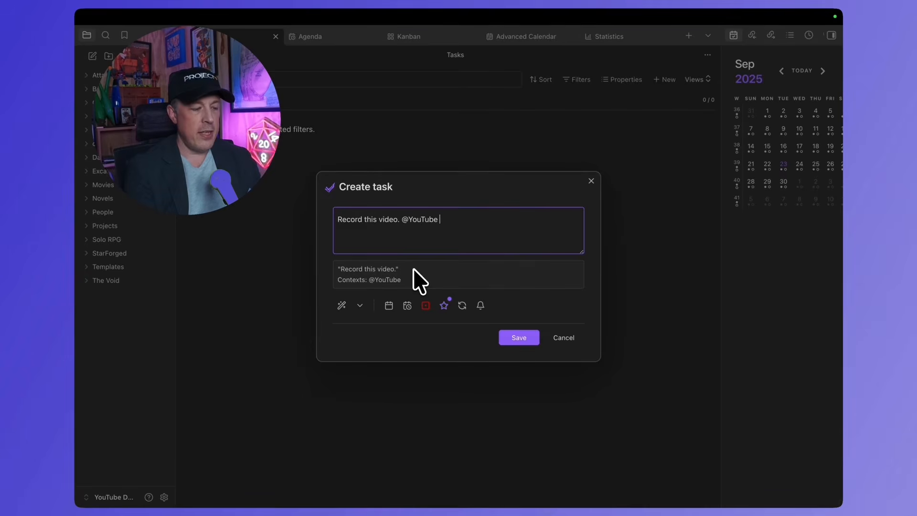
{"action": "type", "text": "Due Friday."}
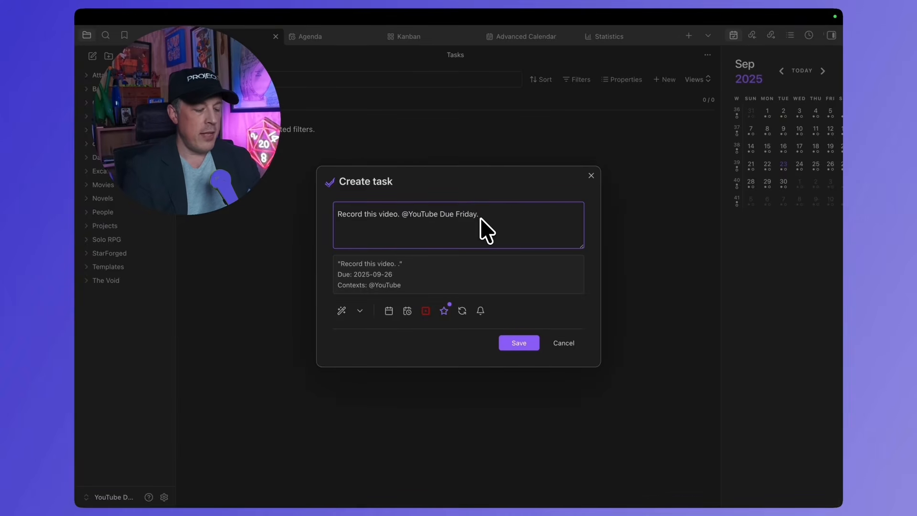
{"action": "type", "text": "4hours"}
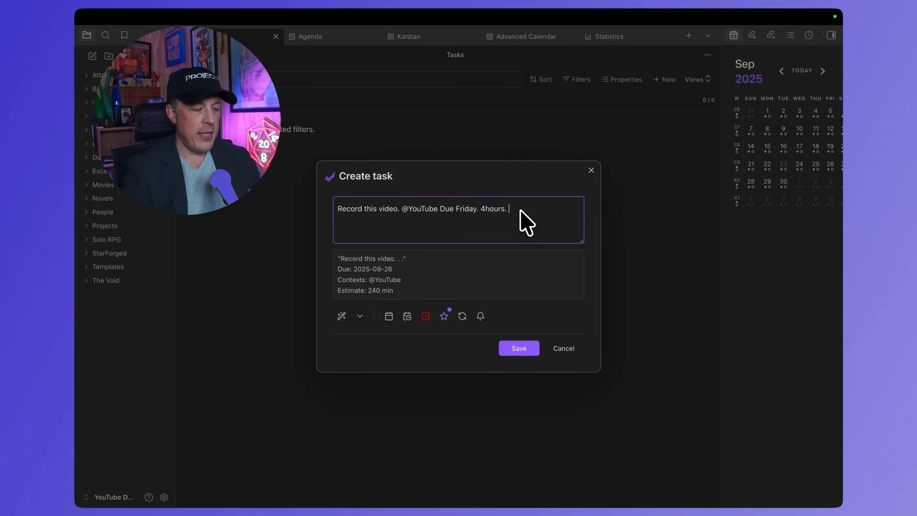
{"action": "type", "text": ". High"}
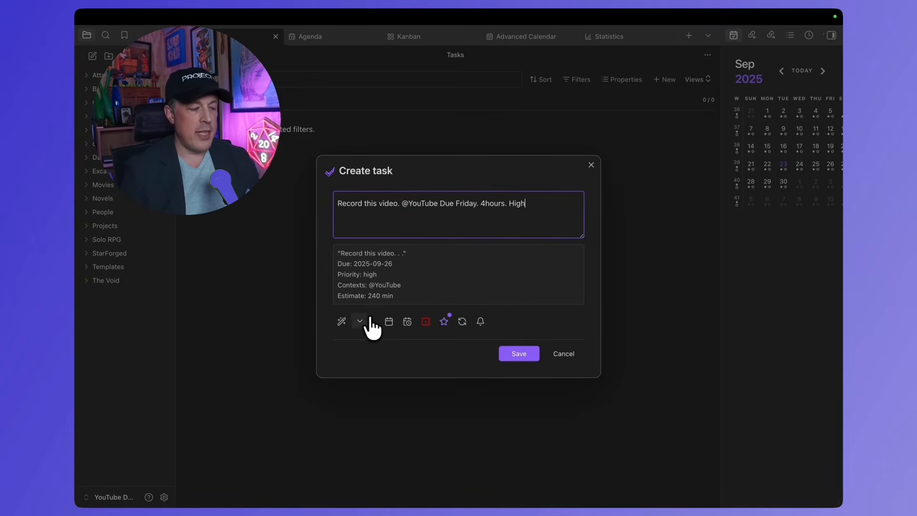
- Expand the new task's detailed fields and look through its due date, scheduled date, status and priority options without changing them
{"action": "left_click", "coordinate": [359, 322]}
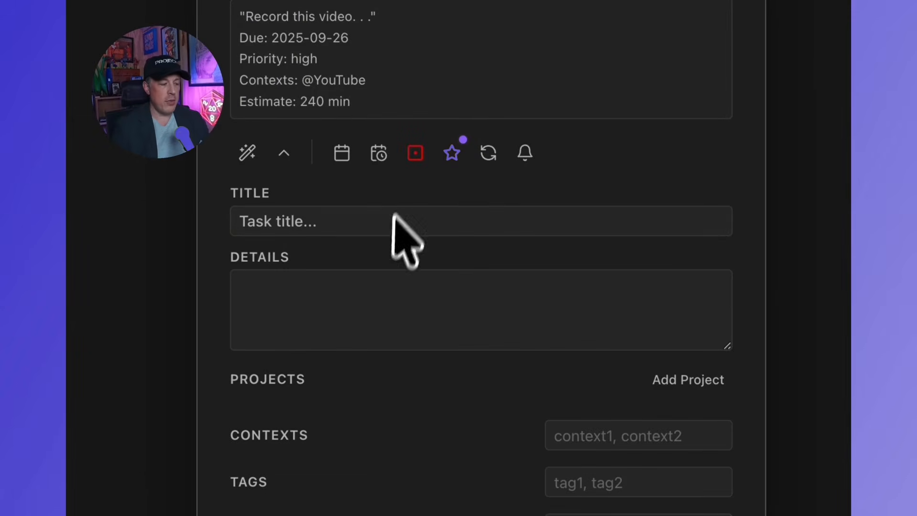
{"action": "scroll", "coordinate": [399, 229], "scroll_direction": "down", "scroll_amount": 1}
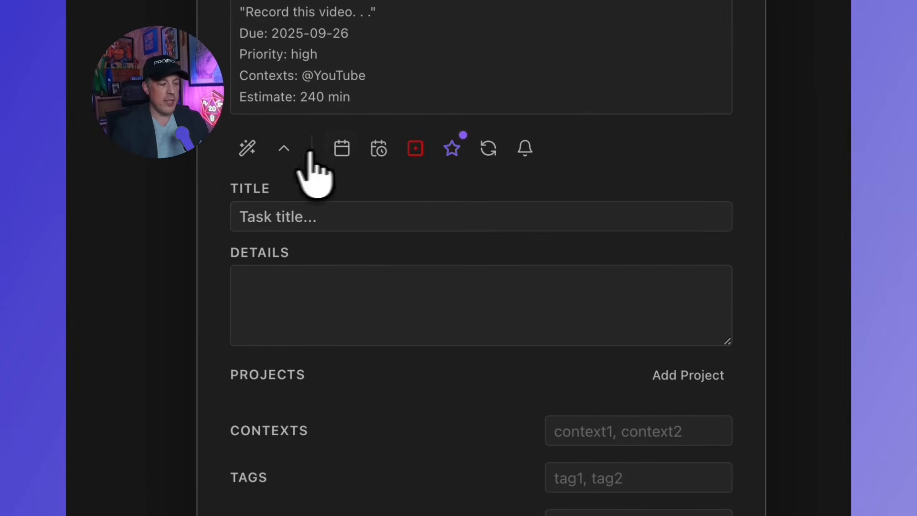
{"action": "left_click", "coordinate": [342, 149]}
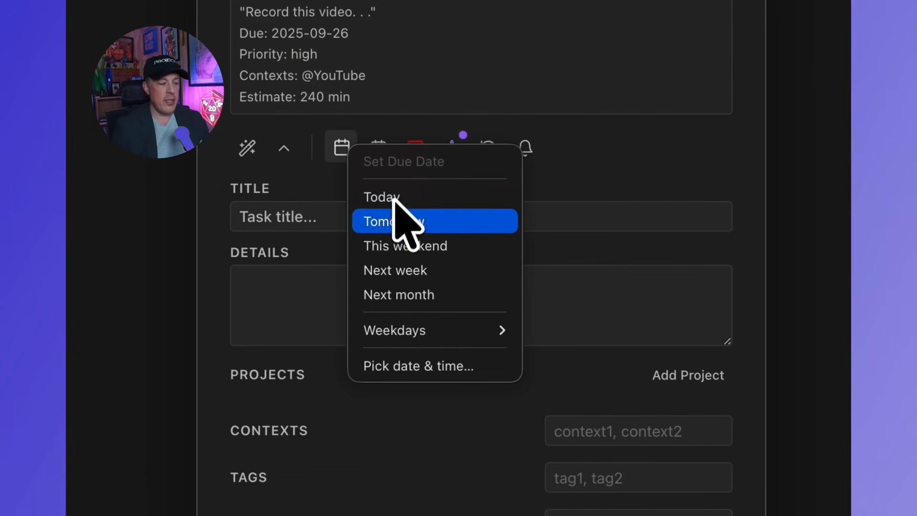
{"action": "left_click", "coordinate": [328, 188]}
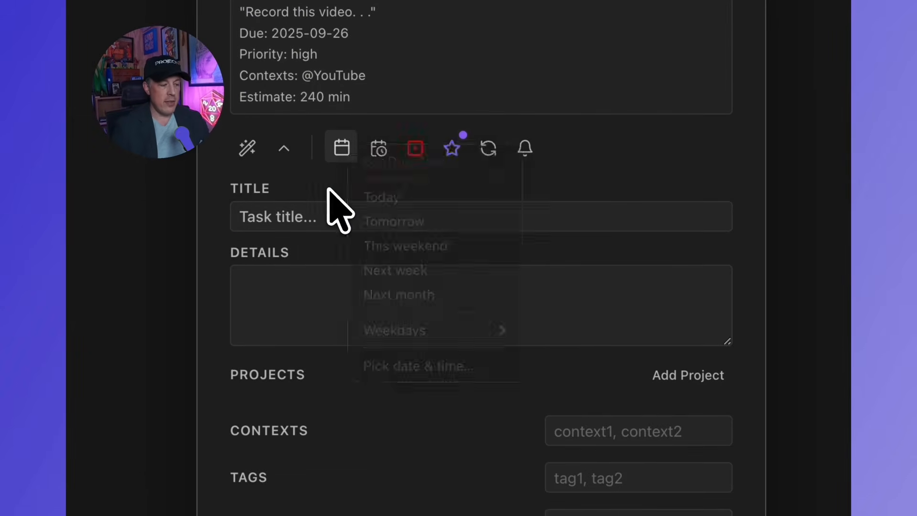
{"action": "left_click", "coordinate": [378, 149]}
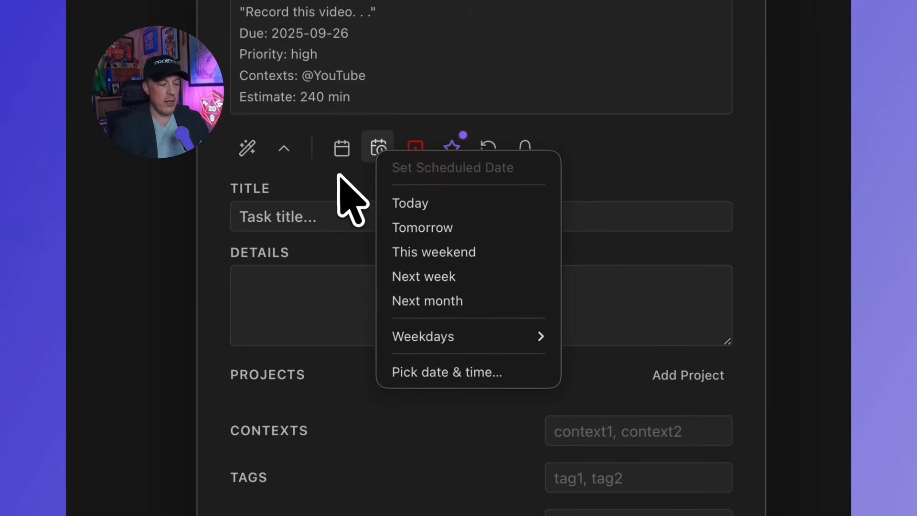
{"action": "left_click", "coordinate": [347, 206]}
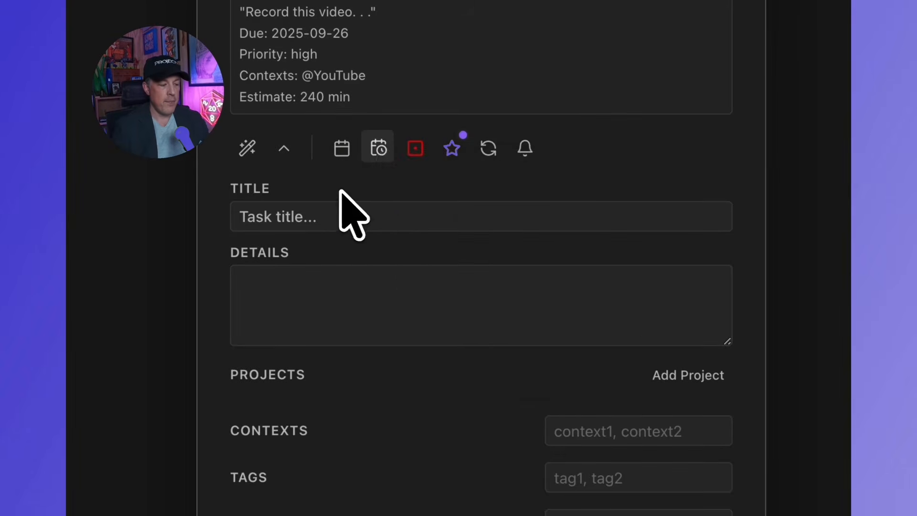
{"action": "left_click", "coordinate": [413, 149]}
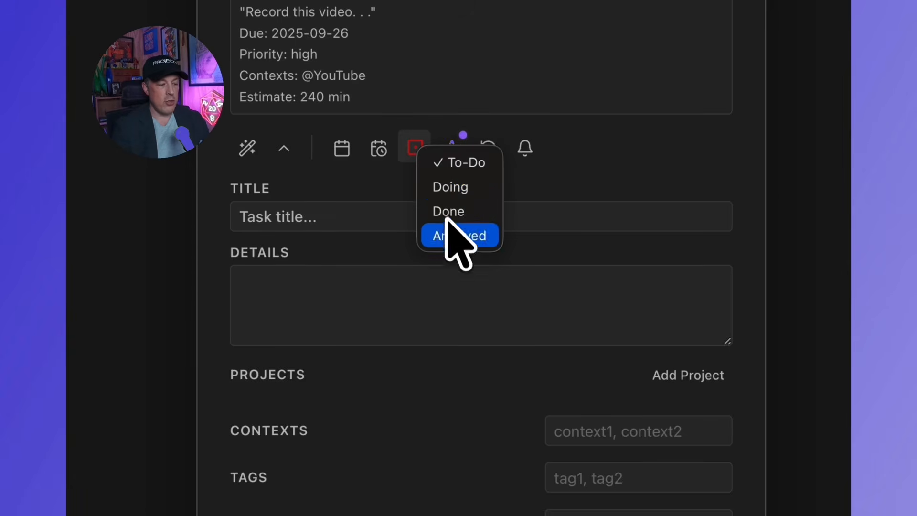
{"action": "left_click", "coordinate": [573, 165]}
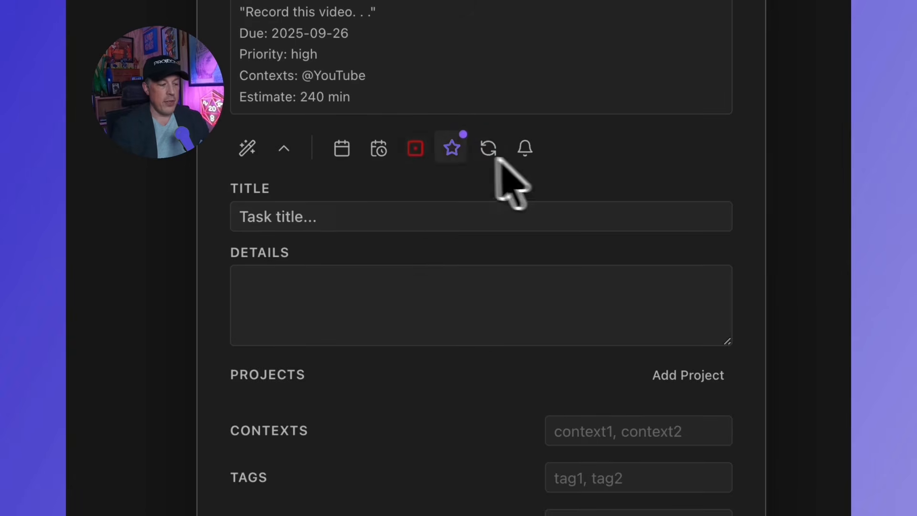
{"action": "left_click", "coordinate": [457, 151]}
{"action": "left_click", "coordinate": [634, 160]}
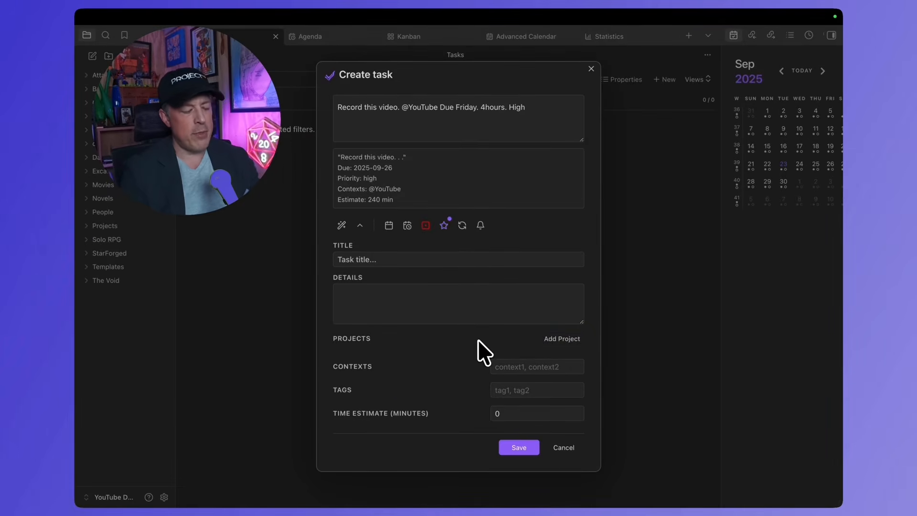
{"action": "left_click", "coordinate": [504, 366]}
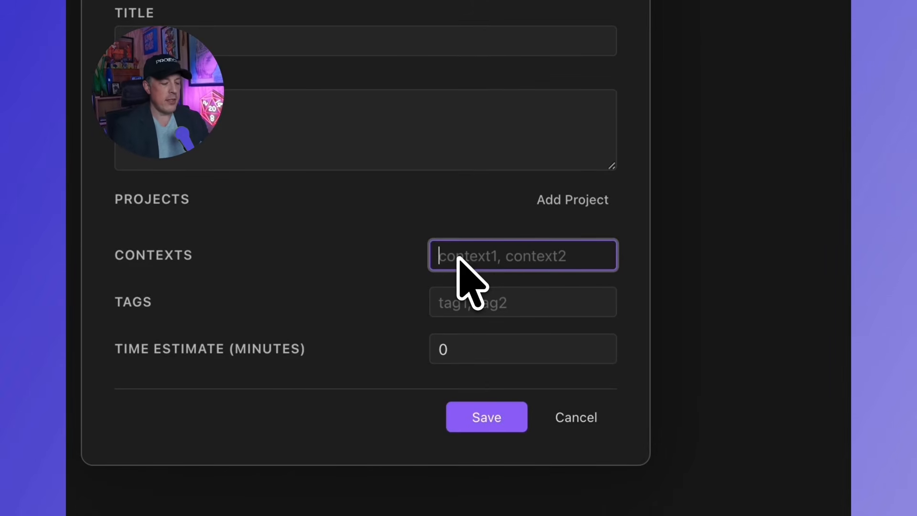
{"action": "type", "text": "You"}
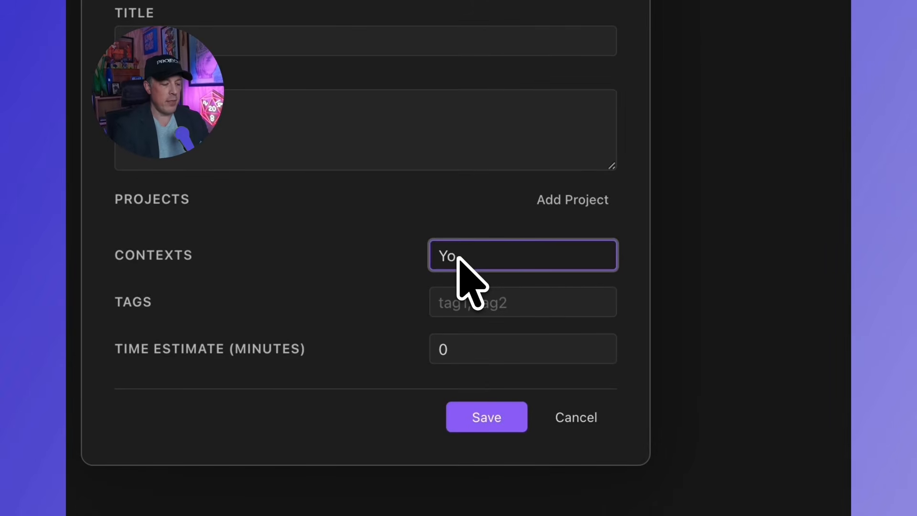
{"action": "key", "text": "BackSpace"}
{"action": "key", "text": "BackSpace"}
{"action": "key", "text": "BackSpace"}
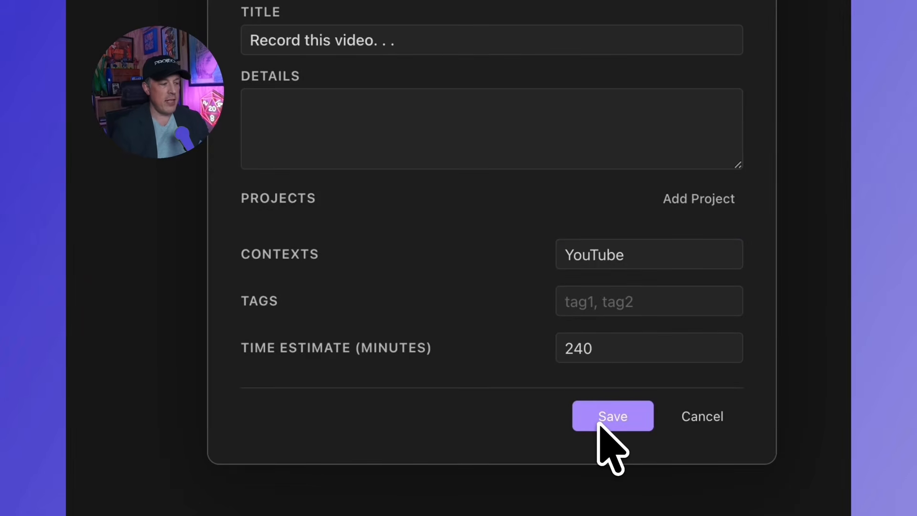
- Save the new task with the YouTube context and a 240-minute estimate, and show the agenda
{"action": "left_click", "coordinate": [600, 423]}
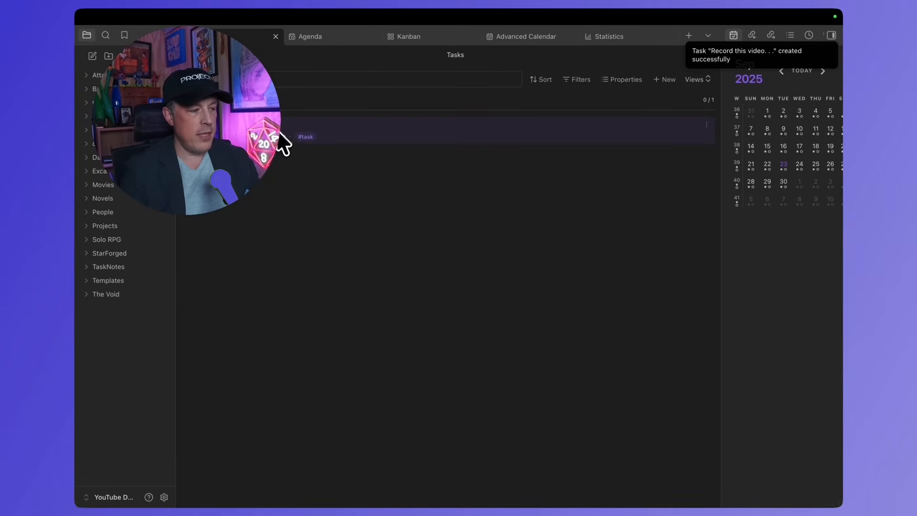
{"action": "left_click", "coordinate": [311, 37]}
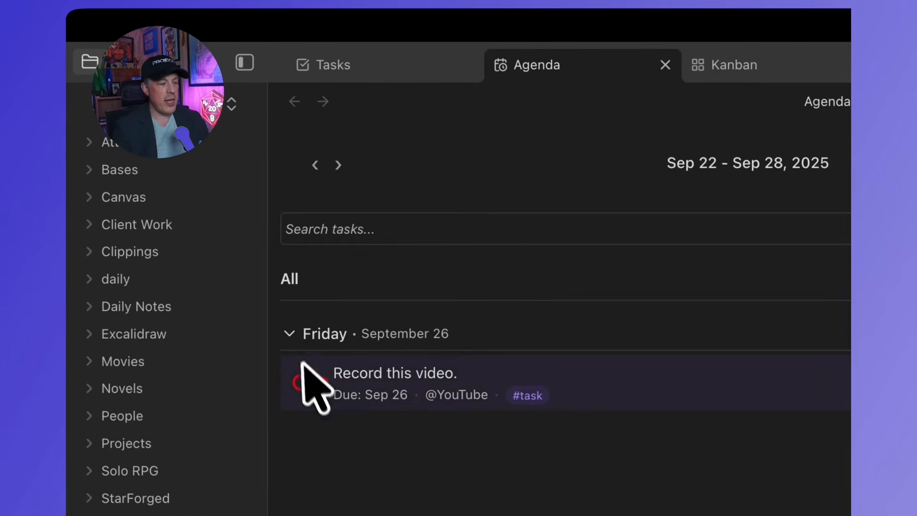
- Edit the "Record this video." task from the agenda, schedule it for tomorrow and save the change
{"action": "left_click", "coordinate": [594, 387]}
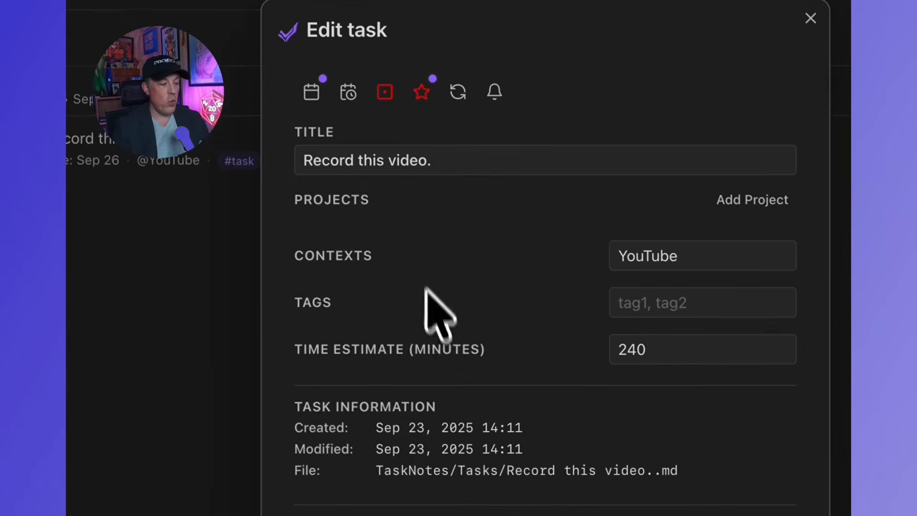
{"action": "left_click", "coordinate": [354, 89]}
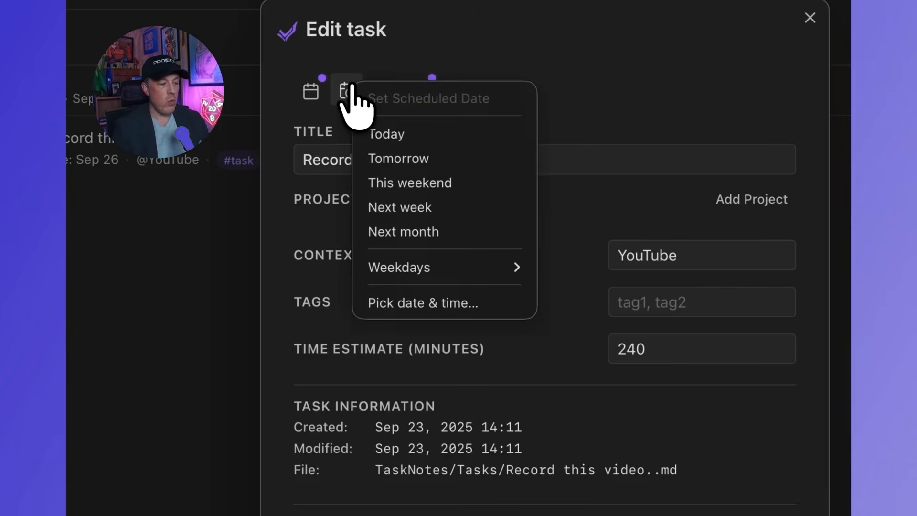
{"action": "left_click", "coordinate": [415, 160]}
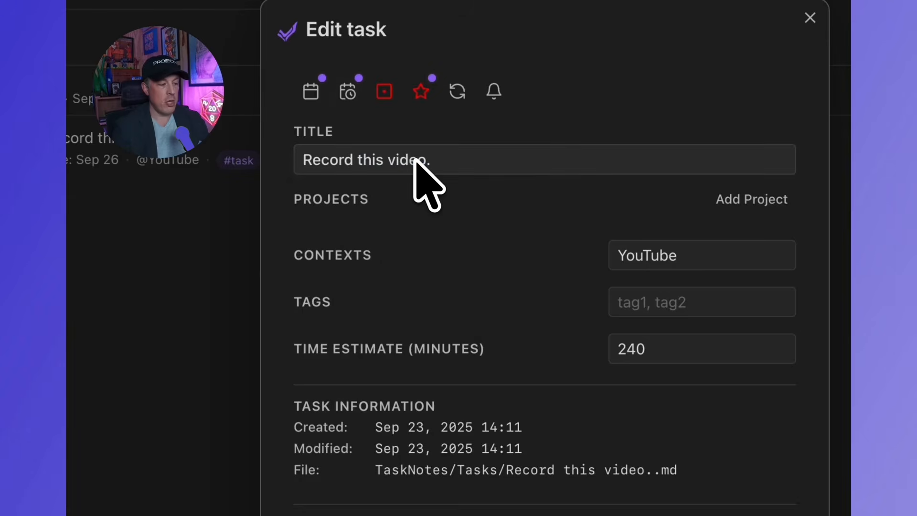
{"action": "left_click", "coordinate": [591, 429]}
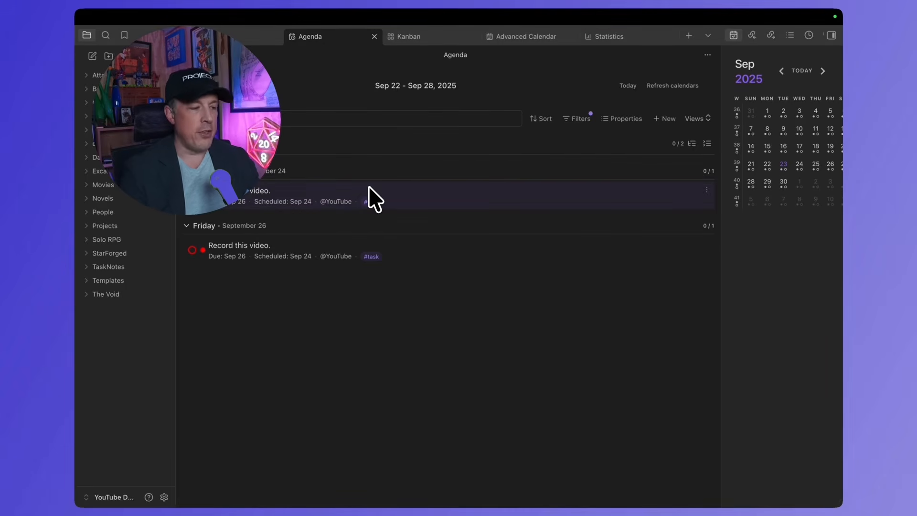
- Move the "Record this video." card from To-Do to Doing on the kanban board and return to the agenda
{"action": "left_click", "coordinate": [408, 36]}
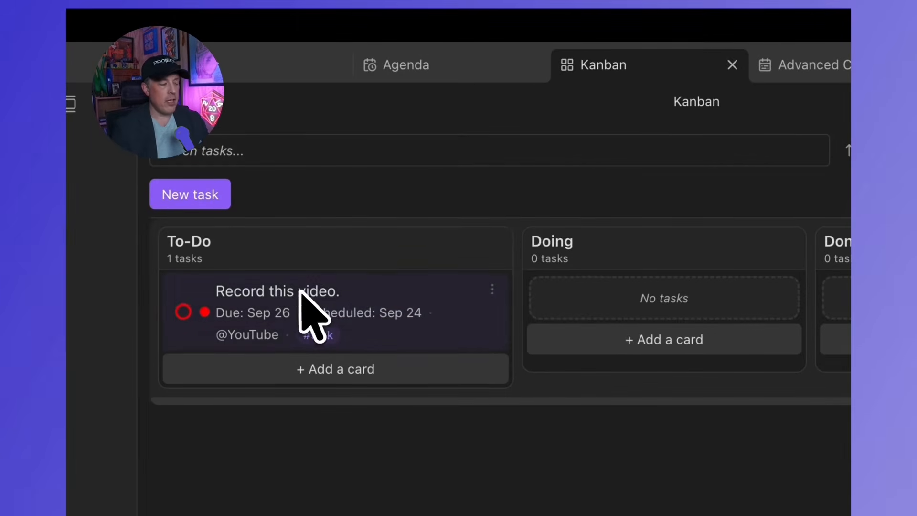
{"action": "left_click_drag", "start_coordinate": [305, 297], "coordinate": [613, 288]}
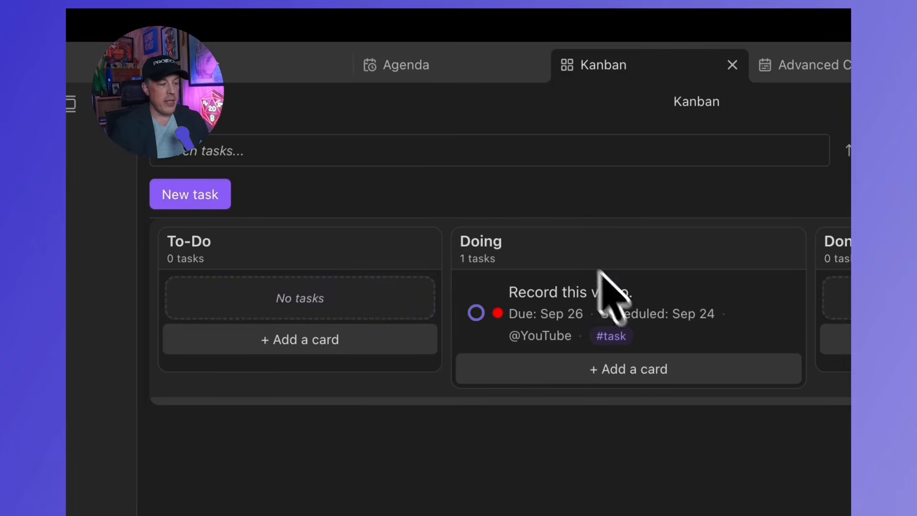
{"action": "left_click", "coordinate": [459, 76]}
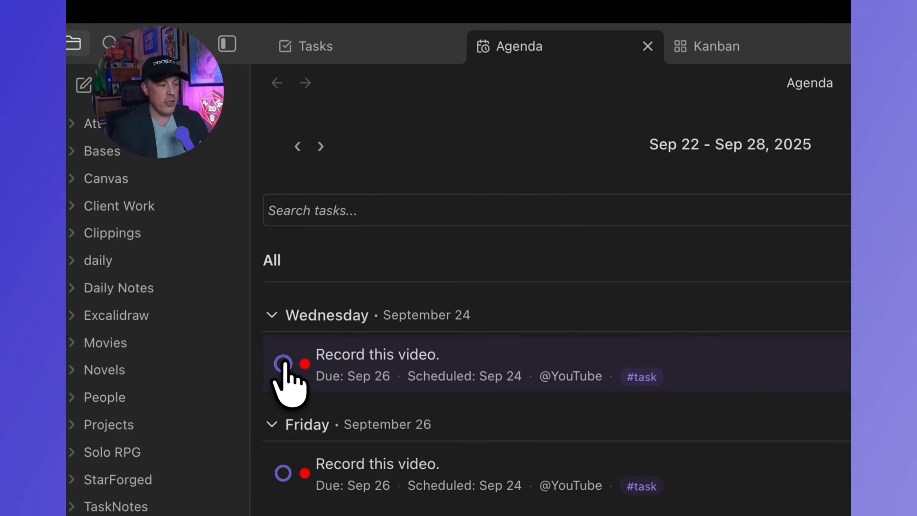
- Mark "Record this video." as done from the agenda and check it on the kanban board, task list and advanced calendar
{"action": "left_click", "coordinate": [283, 363]}
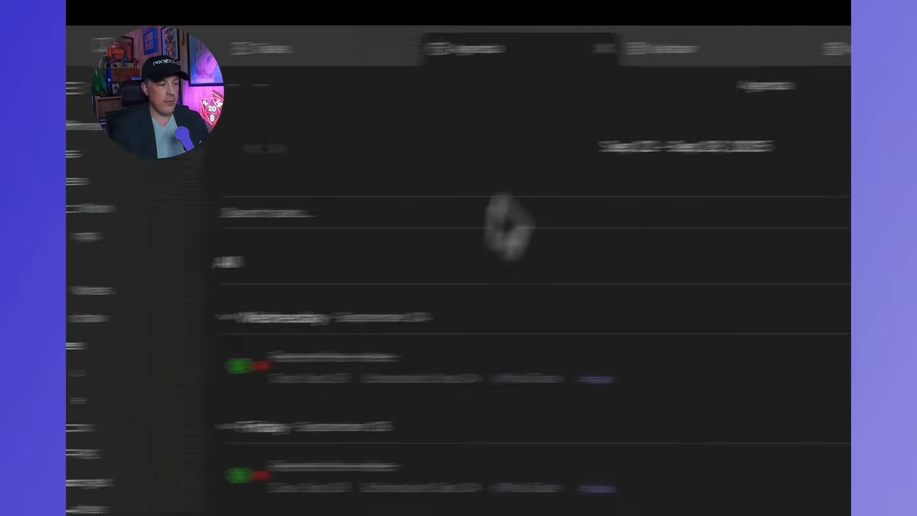
{"action": "left_click", "coordinate": [728, 50]}
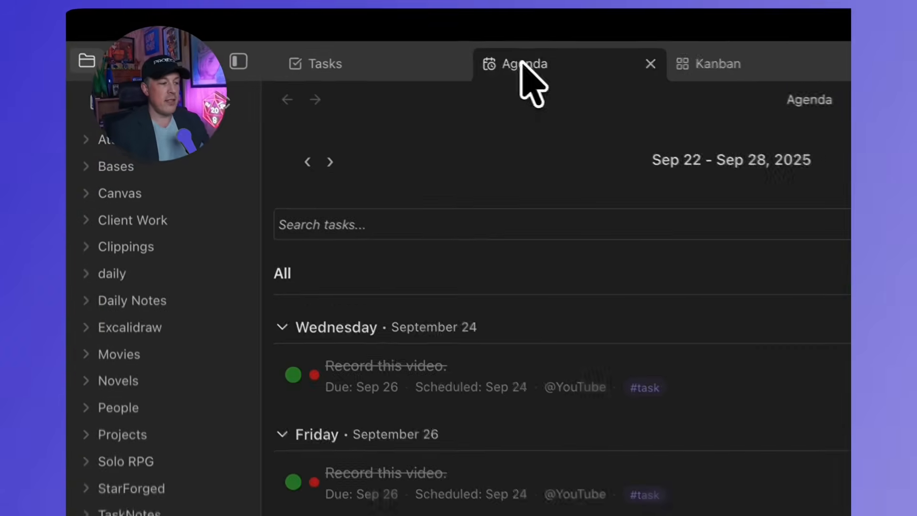
{"action": "left_click", "coordinate": [394, 66]}
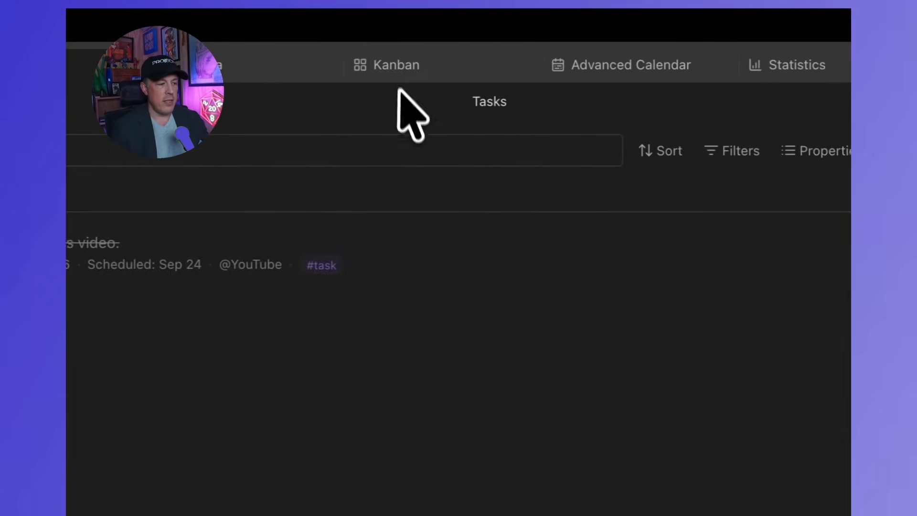
{"action": "left_click", "coordinate": [396, 77]}
{"action": "left_click", "coordinate": [592, 72]}
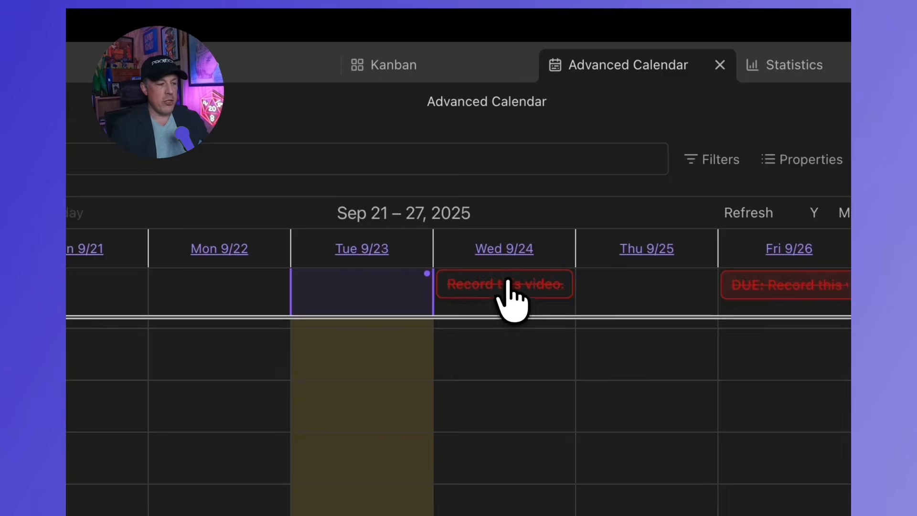
- Open "Record this video." from the advanced calendar, set its status to Doing and save the change
{"action": "left_click", "coordinate": [502, 288]}
{"action": "left_click", "coordinate": [378, 92]}
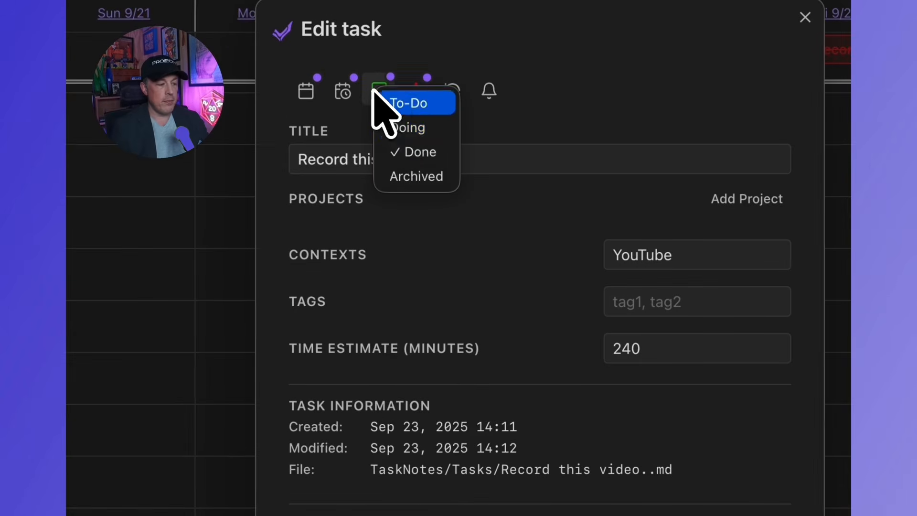
{"action": "left_click", "coordinate": [406, 127]}
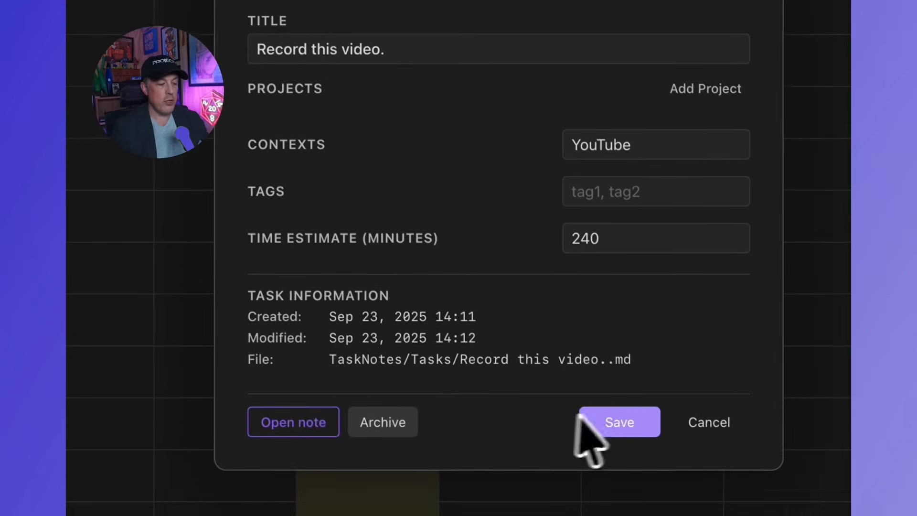
{"action": "left_click", "coordinate": [621, 502]}
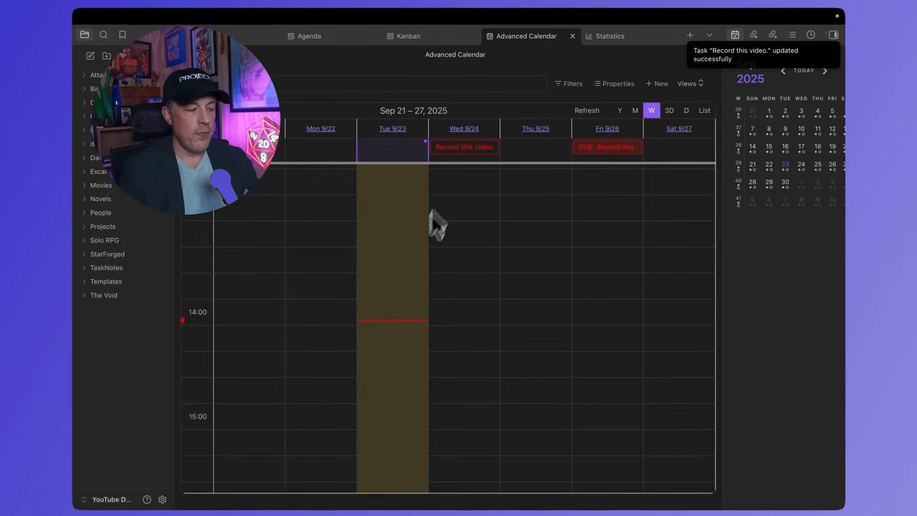
- Move "Record this video." from the all-day row into the Wednesday 9/24 time grid, scheduling it from 13:00 to 17:00
{"action": "scroll", "coordinate": [412, 267], "scroll_direction": "up", "scroll_amount": 1}
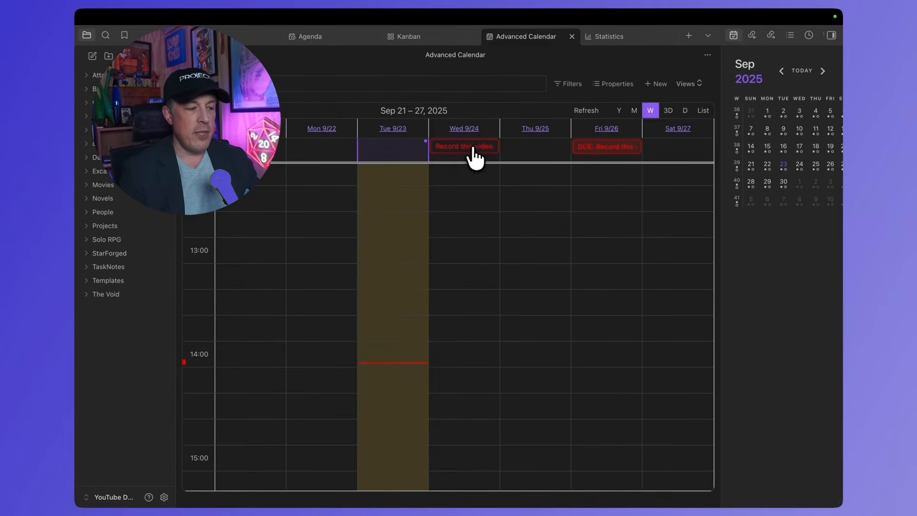
{"action": "left_click_drag", "start_coordinate": [469, 151], "coordinate": [469, 249]}
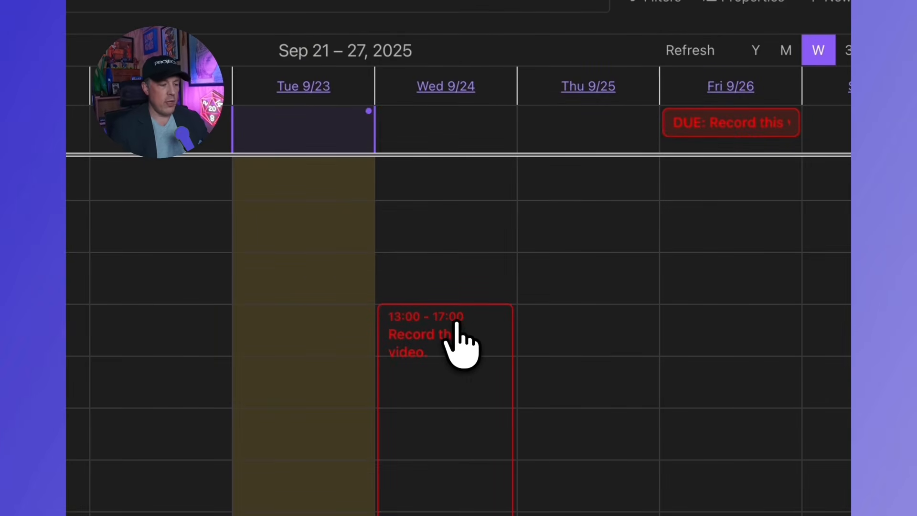
{"action": "scroll", "coordinate": [456, 324], "scroll_direction": "down", "scroll_amount": 3}
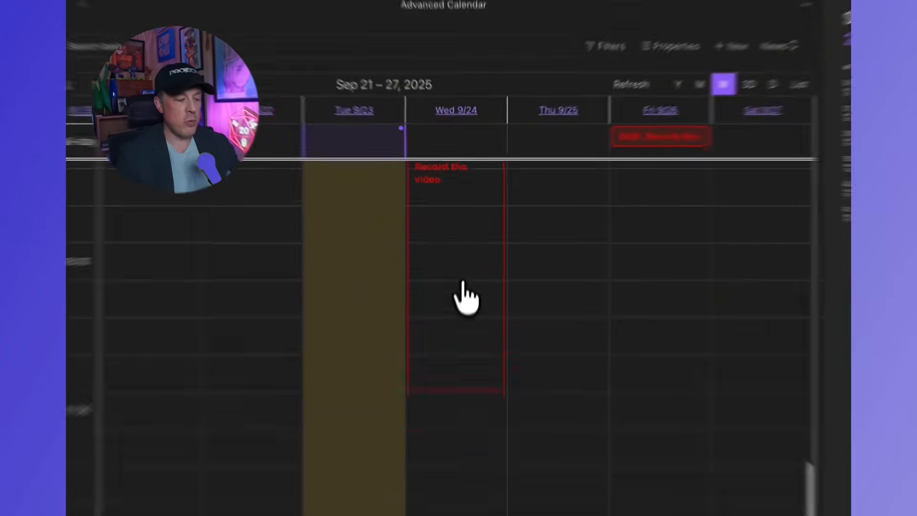
{"action": "scroll", "coordinate": [462, 282], "scroll_direction": "up", "scroll_amount": 5}
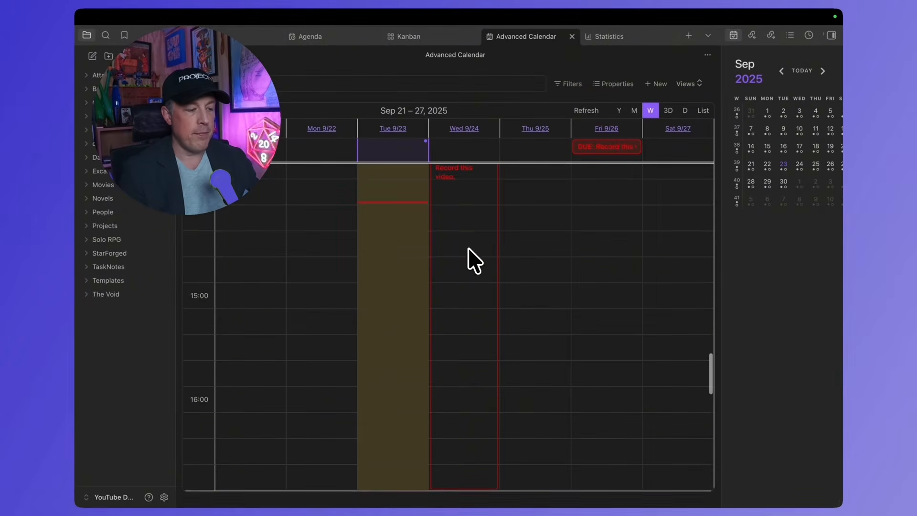
{"action": "left_click_drag", "start_coordinate": [382, 268], "coordinate": [379, 352]}
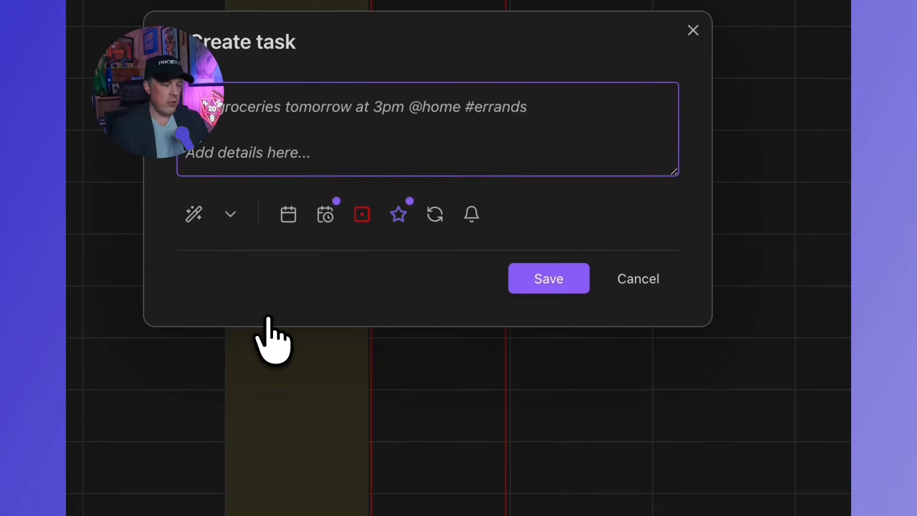
{"action": "left_click", "coordinate": [637, 278]}
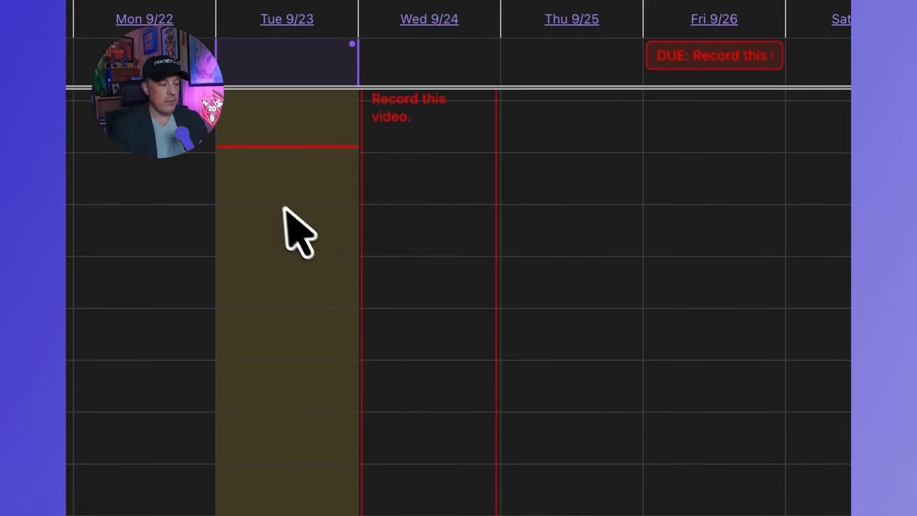
{"action": "left_click_drag", "start_coordinate": [277, 214], "coordinate": [272, 378]}
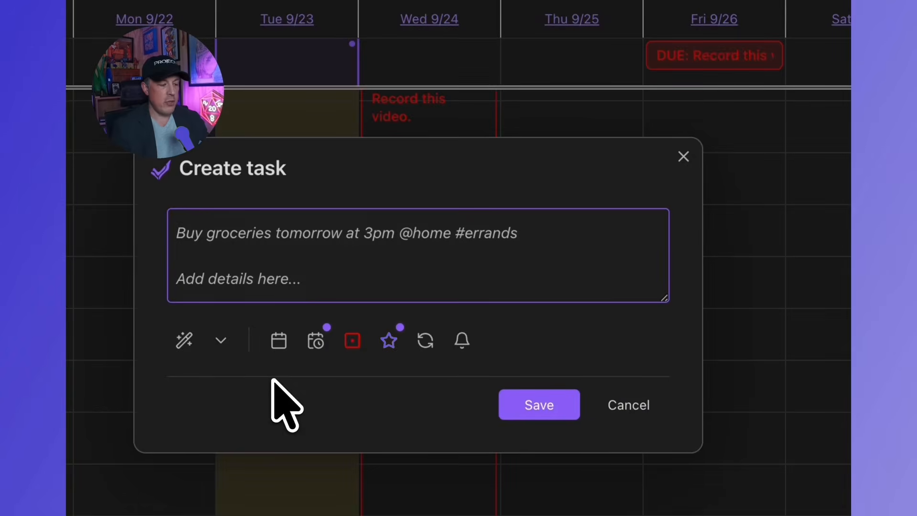
{"action": "left_click", "coordinate": [621, 408]}
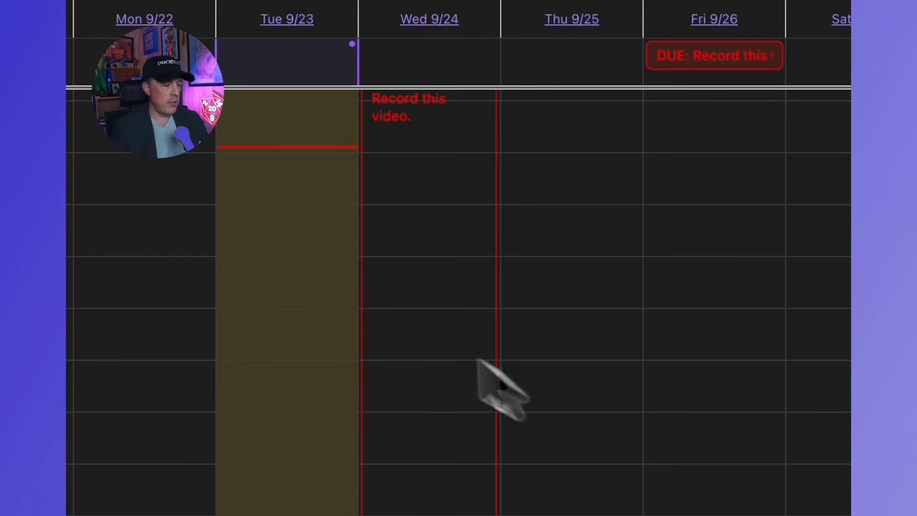
- Create a timeblock titled "It's all in here." on Tuesday 9/23 from 14:30 to 15:30 in the advanced calendar
{"action": "left_click_drag", "start_coordinate": [300, 210], "coordinate": [293, 377]}
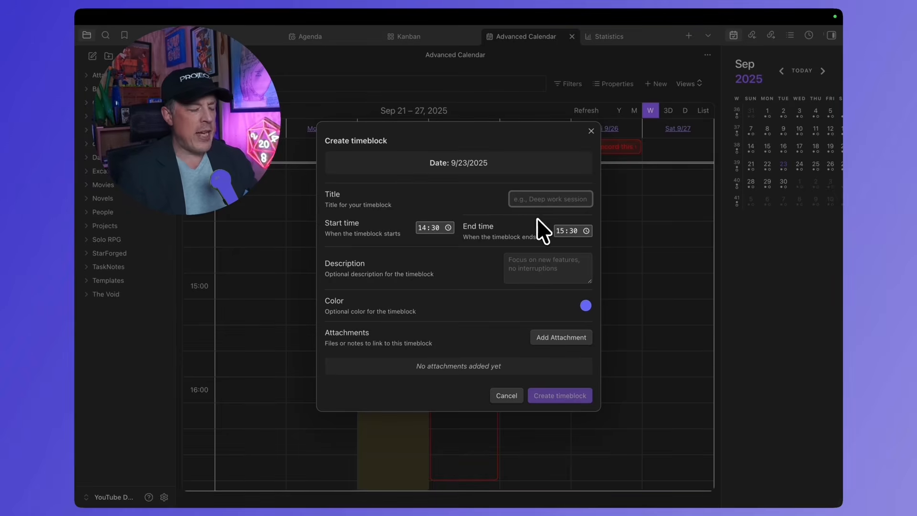
{"action": "type", "text": "It's all in here."}
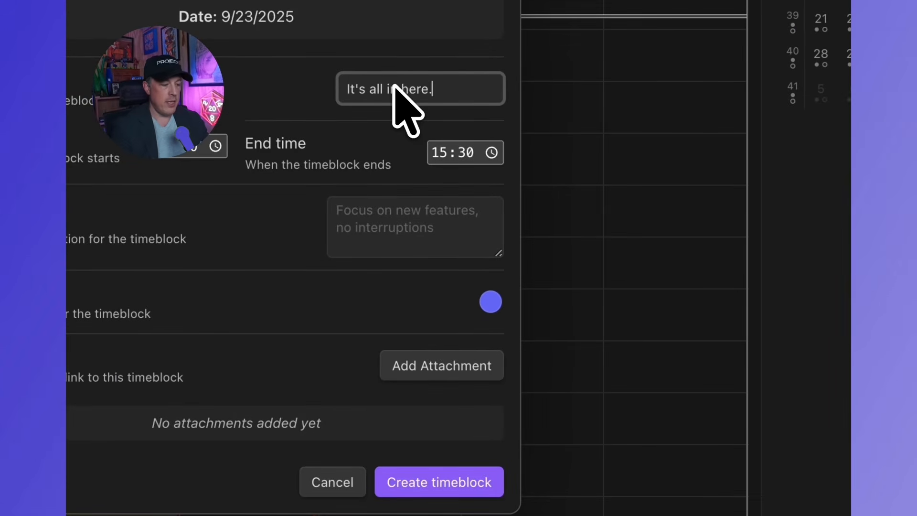
{"action": "left_click", "coordinate": [439, 482]}
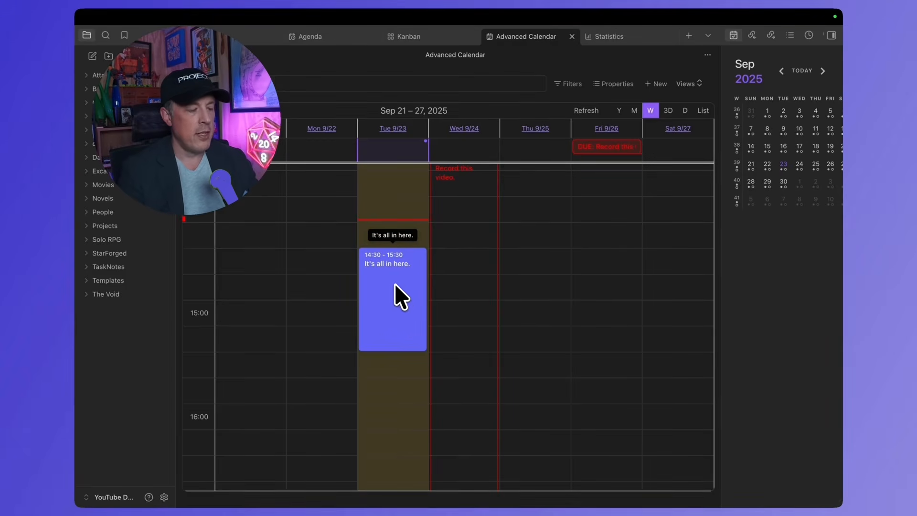
{"action": "left_click", "coordinate": [413, 36]}
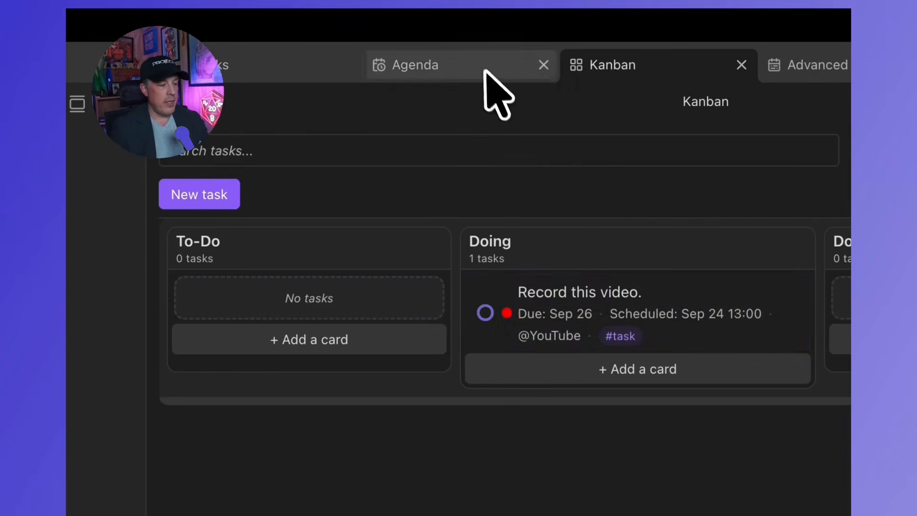
{"action": "left_click", "coordinate": [454, 72]}
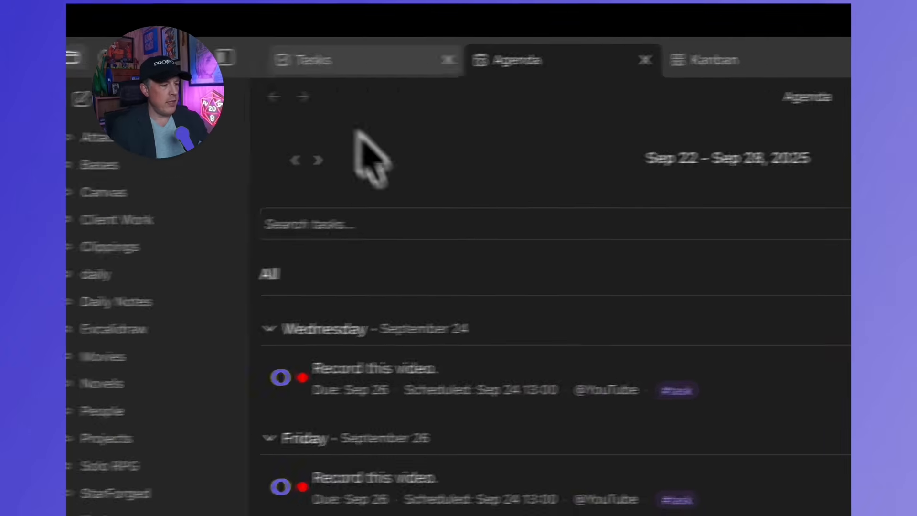
{"action": "left_click", "coordinate": [687, 61]}
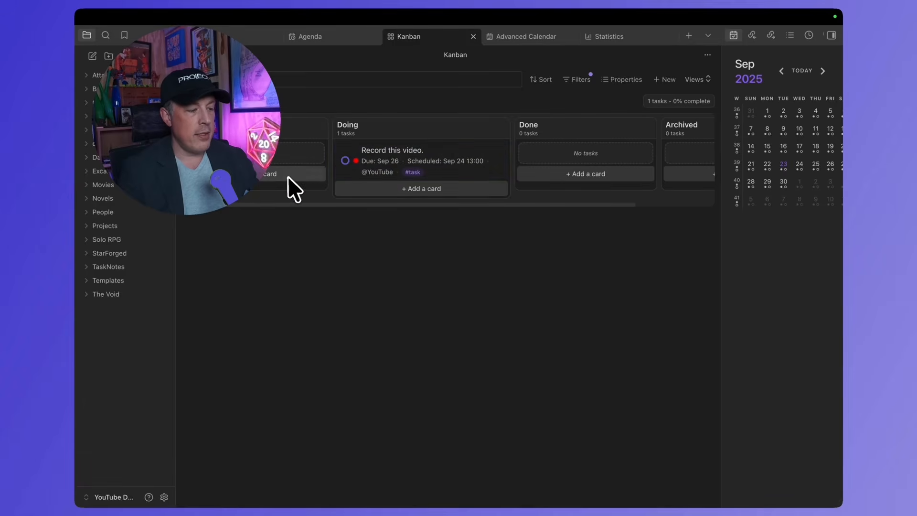
{"action": "left_click", "coordinate": [287, 177]}
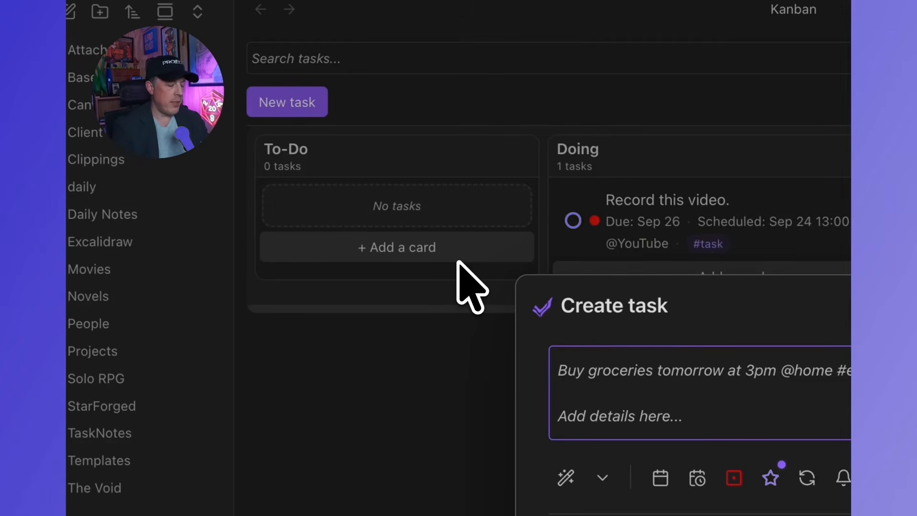
{"action": "type", "text": "Pick up kids from school e"}
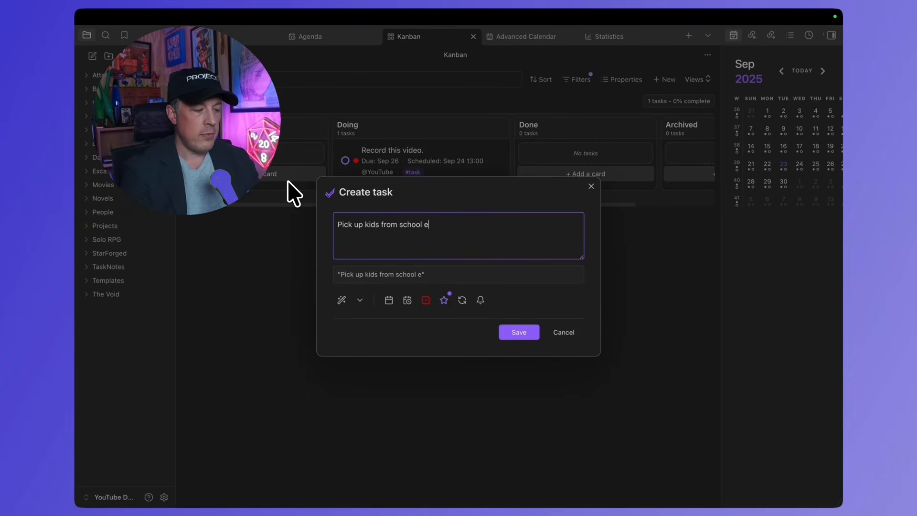
{"action": "type", "text": "very weekday at 3pm"}
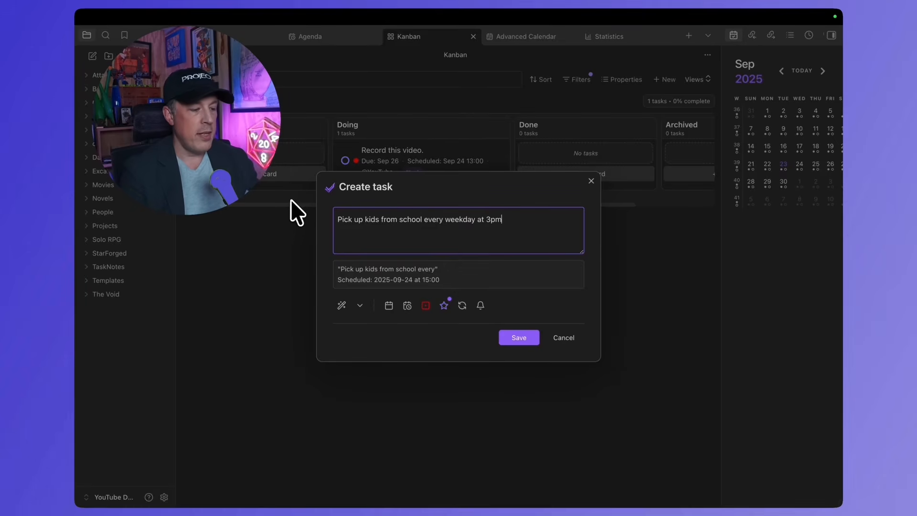
{"action": "type", "text": "@Personal"}
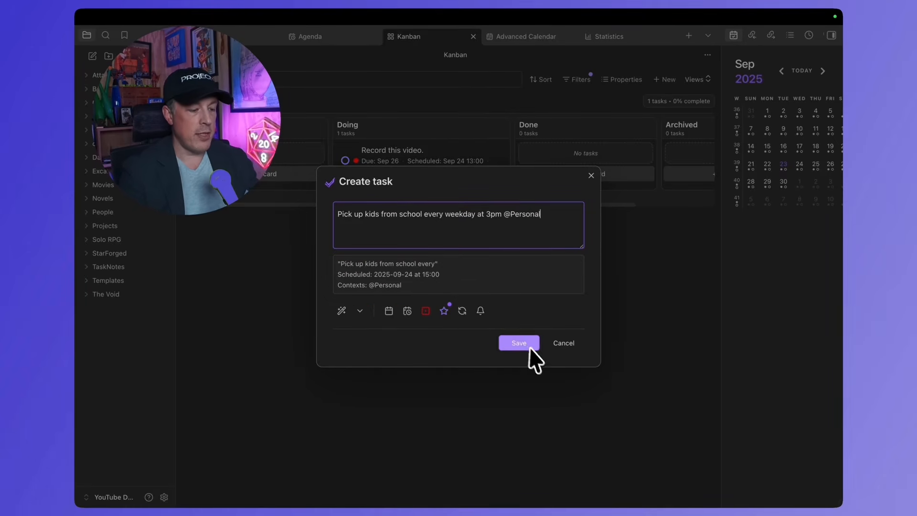
{"action": "left_click", "coordinate": [529, 348]}
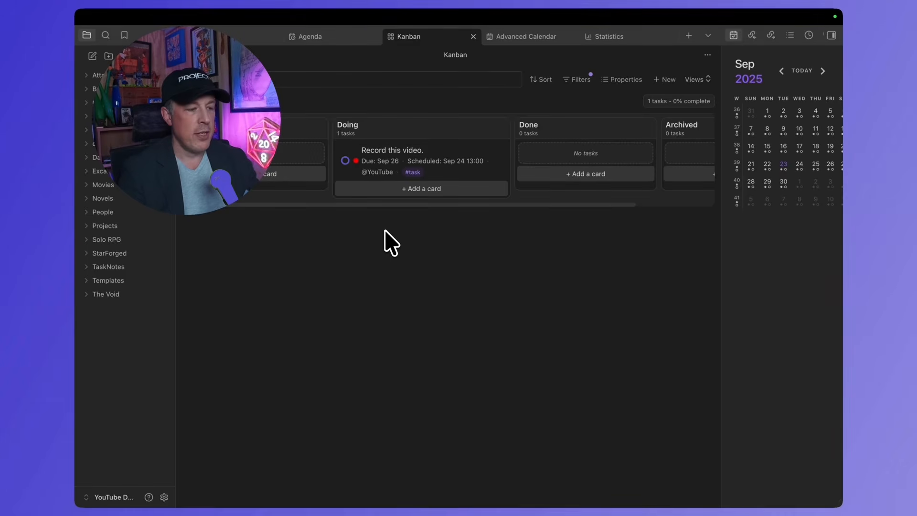
- Remove the YouTube contexts filter from the kanban board and look at the new task in the agenda
{"action": "left_click", "coordinate": [578, 79]}
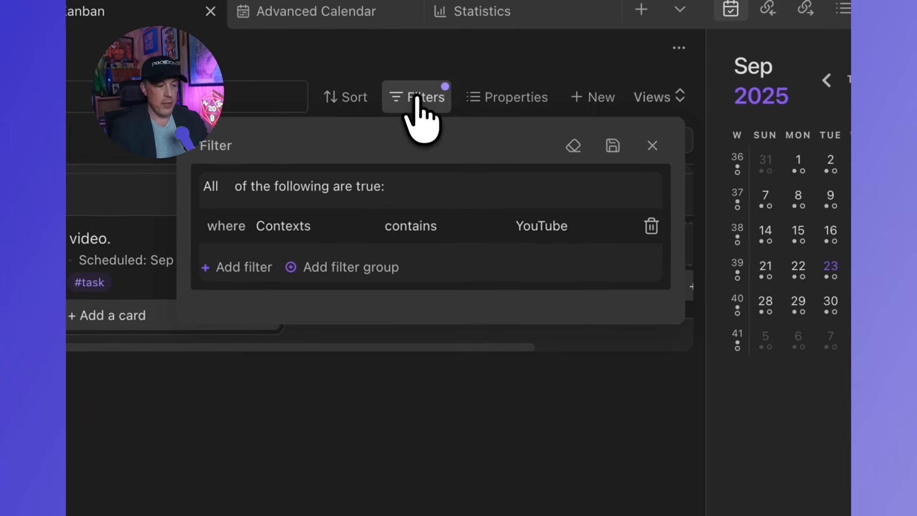
{"action": "left_click", "coordinate": [650, 226]}
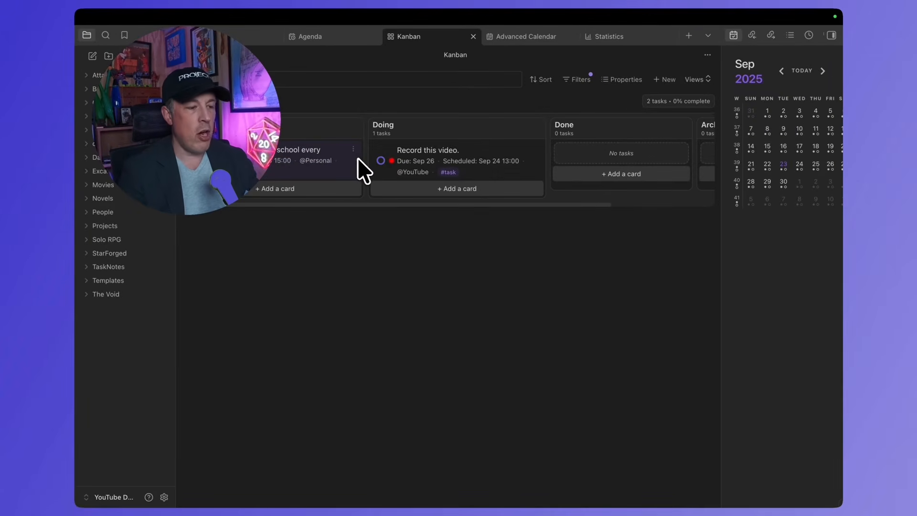
{"action": "left_click", "coordinate": [334, 37]}
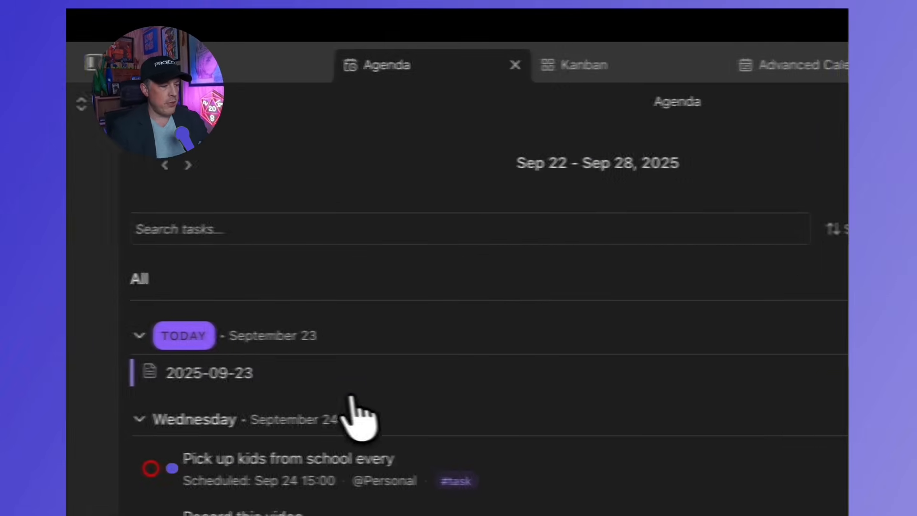
{"action": "left_click", "coordinate": [251, 60]}
{"action": "left_click", "coordinate": [425, 66]}
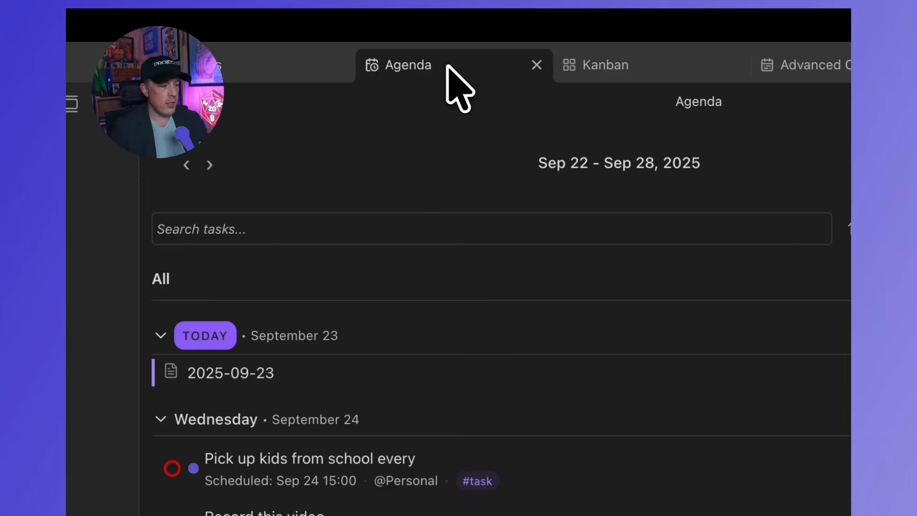
- Filter the kanban board to tasks whose Contexts contains YouTube
{"action": "left_click", "coordinate": [626, 67]}
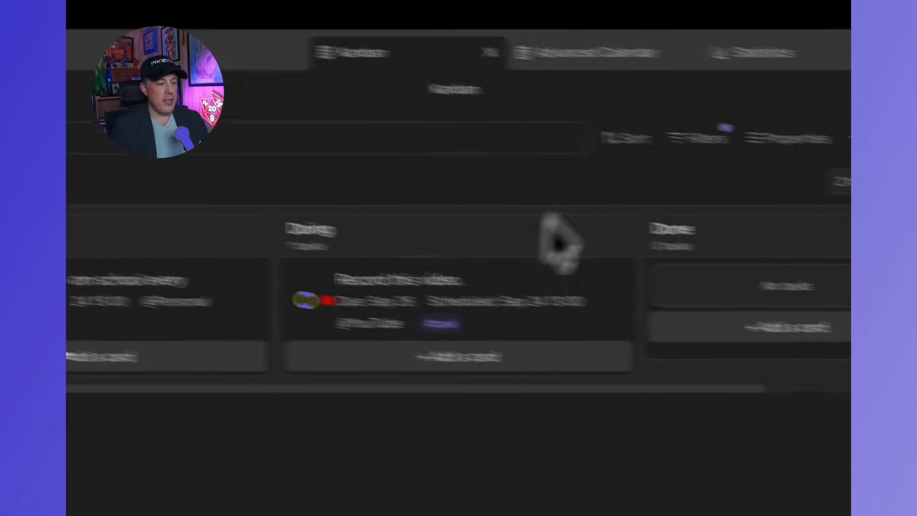
{"action": "left_click", "coordinate": [697, 139]}
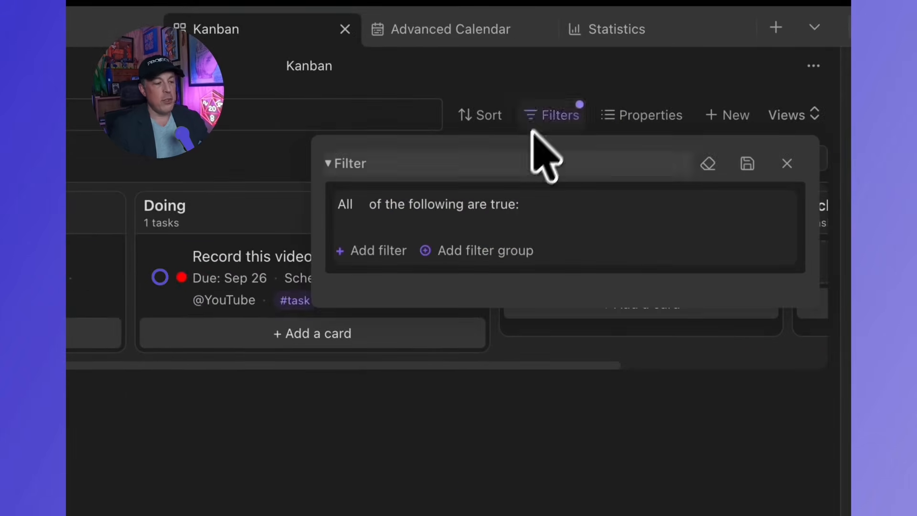
{"action": "left_click", "coordinate": [380, 251]}
{"action": "left_click", "coordinate": [422, 244]}
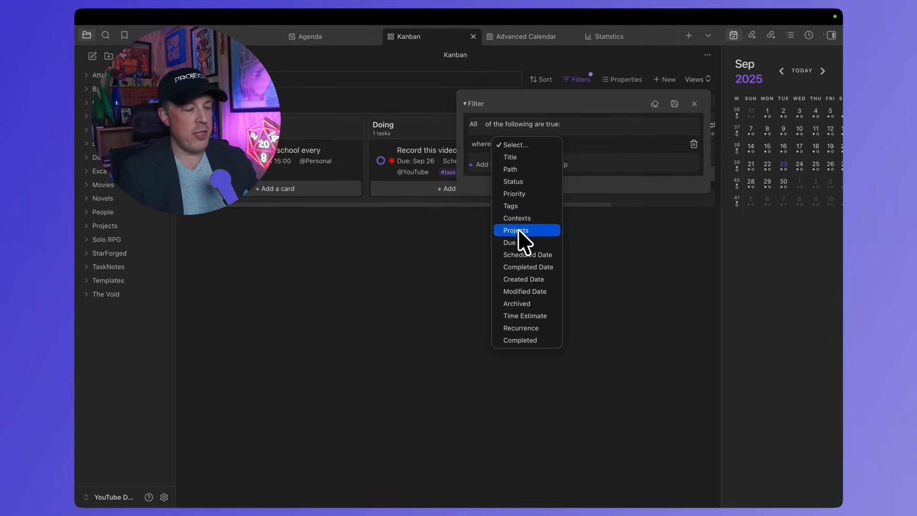
{"action": "left_click", "coordinate": [521, 221]}
{"action": "left_click", "coordinate": [641, 144]}
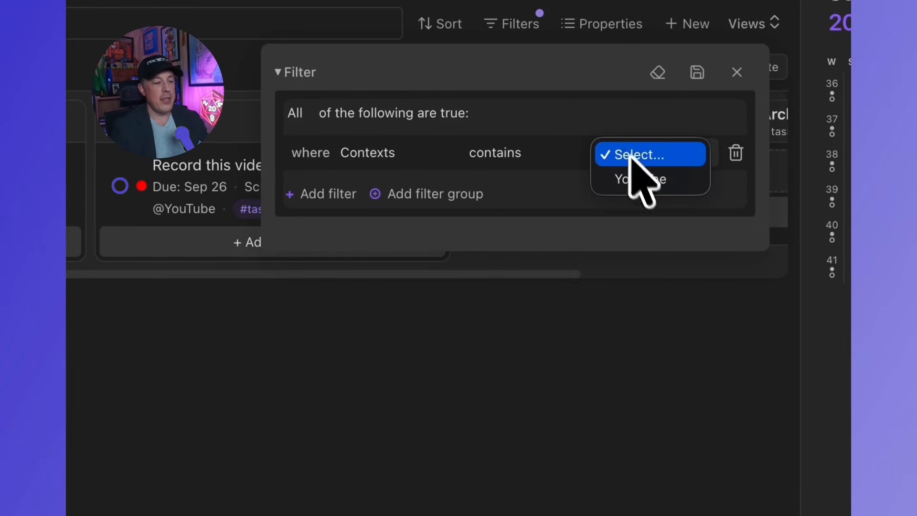
{"action": "left_click", "coordinate": [645, 186]}
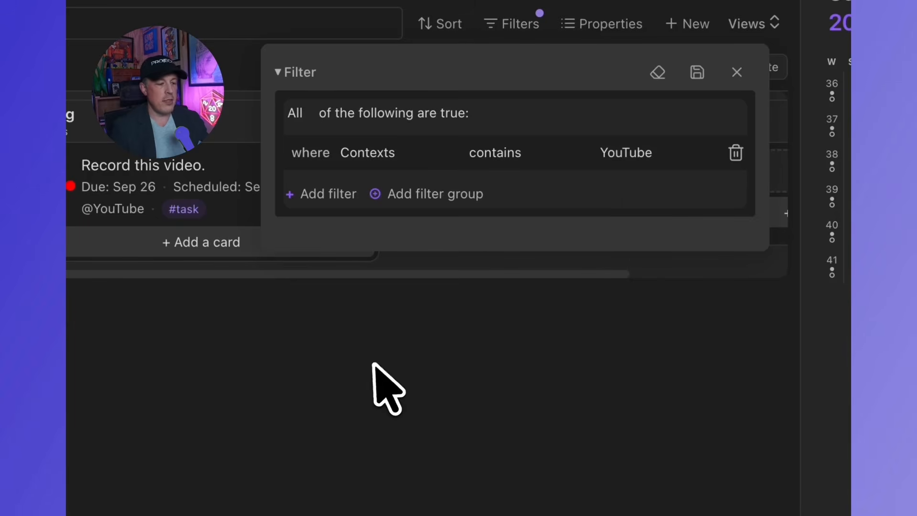
- Save the kanban board's Contexts contains YouTube filter as a view named "YouTube"
{"action": "left_click", "coordinate": [368, 378]}
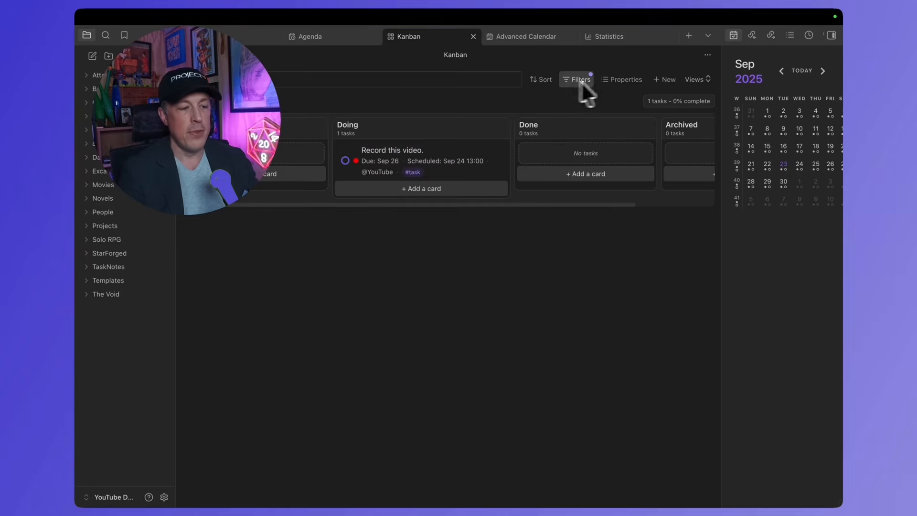
{"action": "left_click", "coordinate": [698, 80]}
{"action": "left_click", "coordinate": [593, 285]}
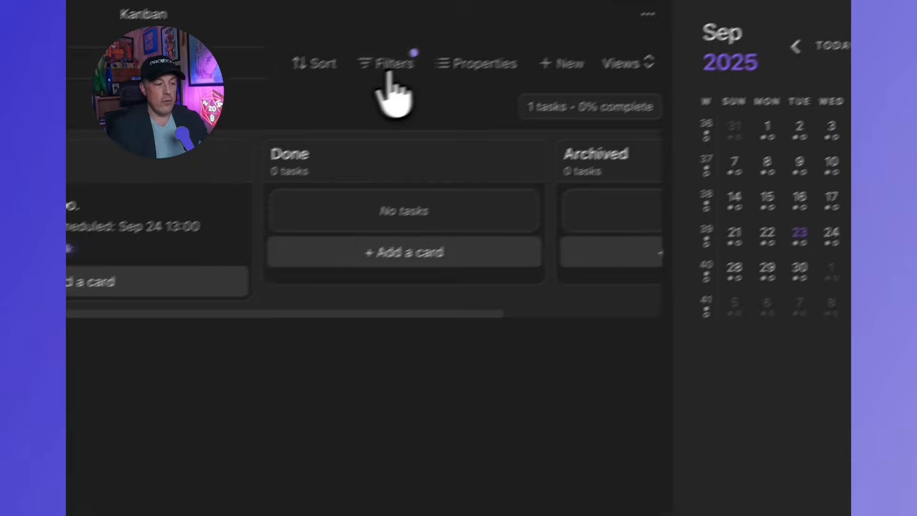
{"action": "left_click", "coordinate": [449, 37]}
{"action": "left_click", "coordinate": [545, 130]}
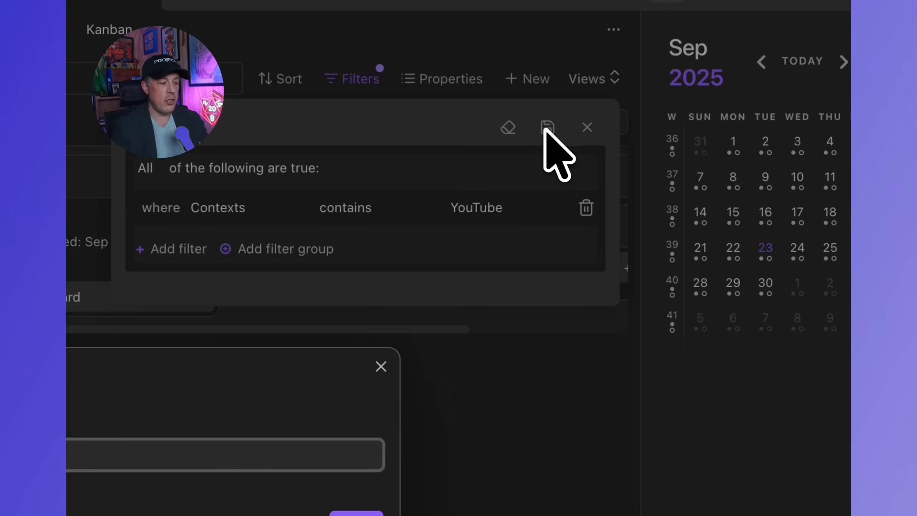
{"action": "left_click", "coordinate": [354, 514]}
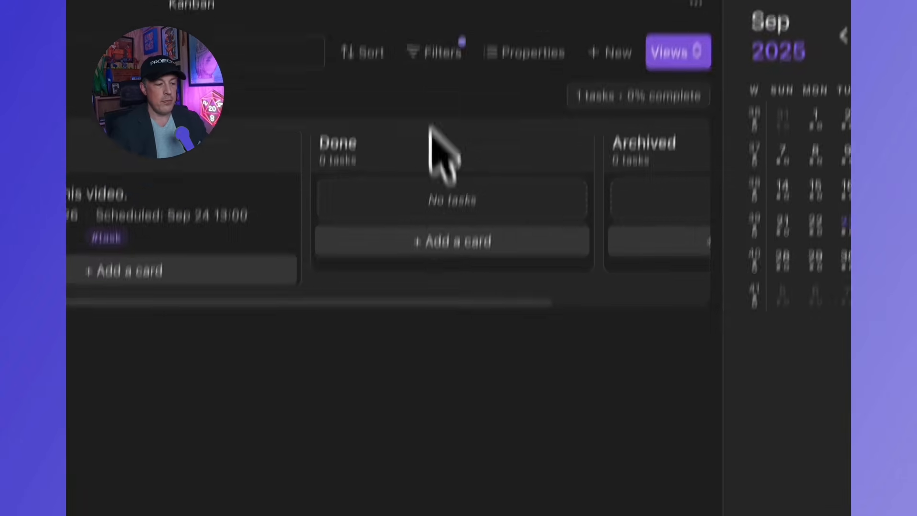
- Refresh the TaskNotes cache
{"action": "left_click", "coordinate": [435, 51]}
{"action": "left_click", "coordinate": [435, 52]}
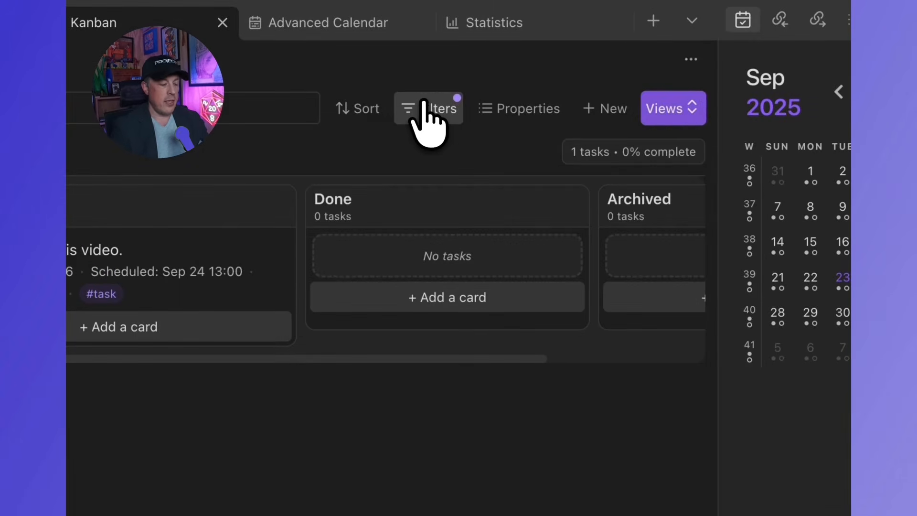
{"action": "key", "text": "super+p"}
{"action": "type", "text": "refresh"}
{"action": "key", "text": "Return"}
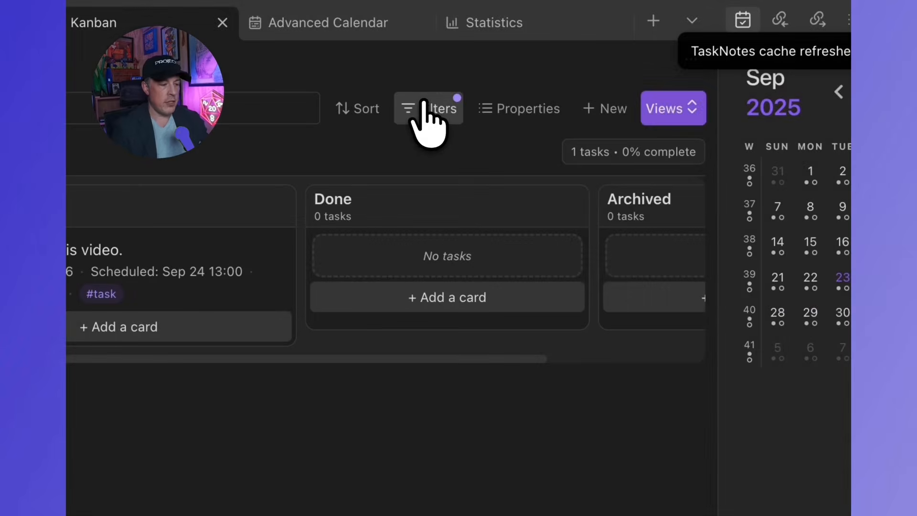
- Set the kanban board's Contexts filter to Personal and save it as a view named "Personal"
{"action": "left_click", "coordinate": [424, 106]}
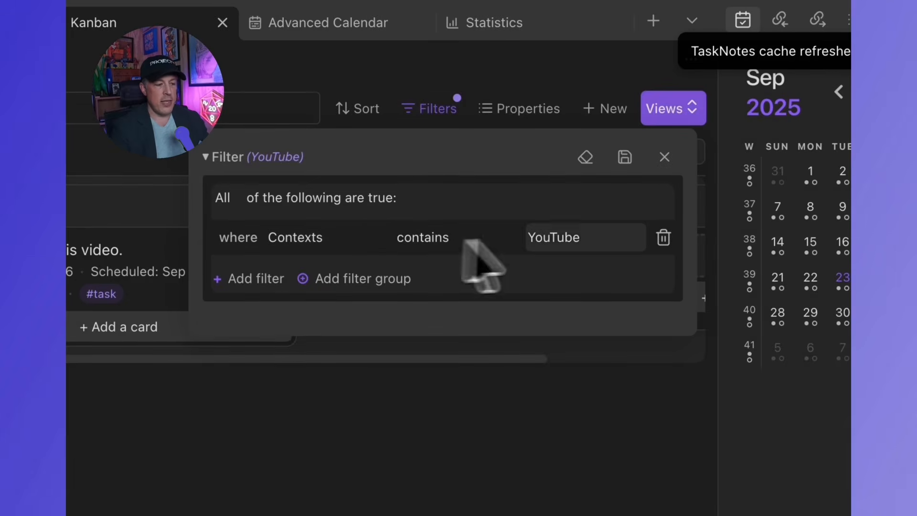
{"action": "left_click", "coordinate": [583, 235]}
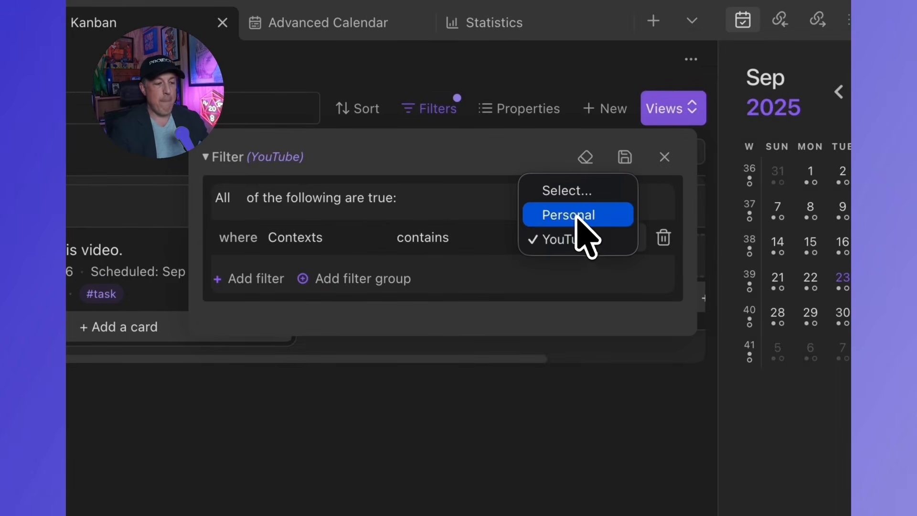
{"action": "left_click", "coordinate": [580, 217]}
{"action": "left_click", "coordinate": [622, 161]}
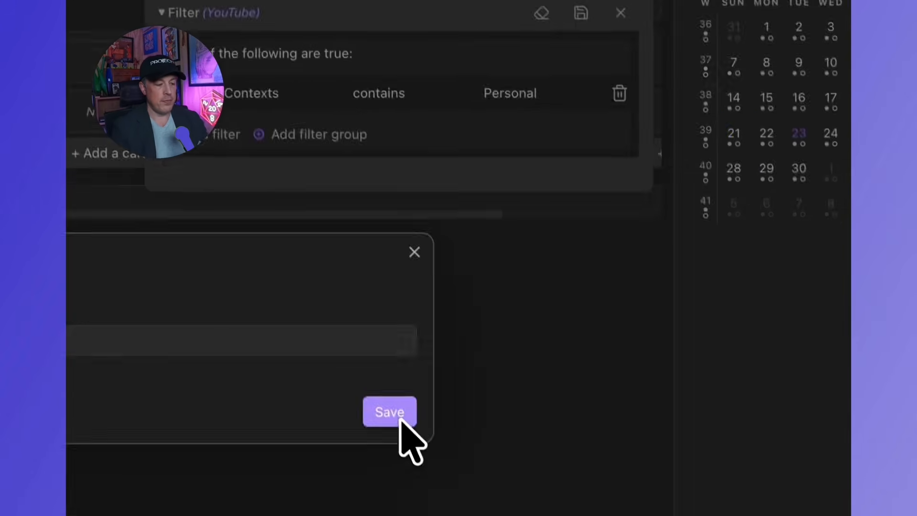
{"action": "left_click", "coordinate": [438, 515]}
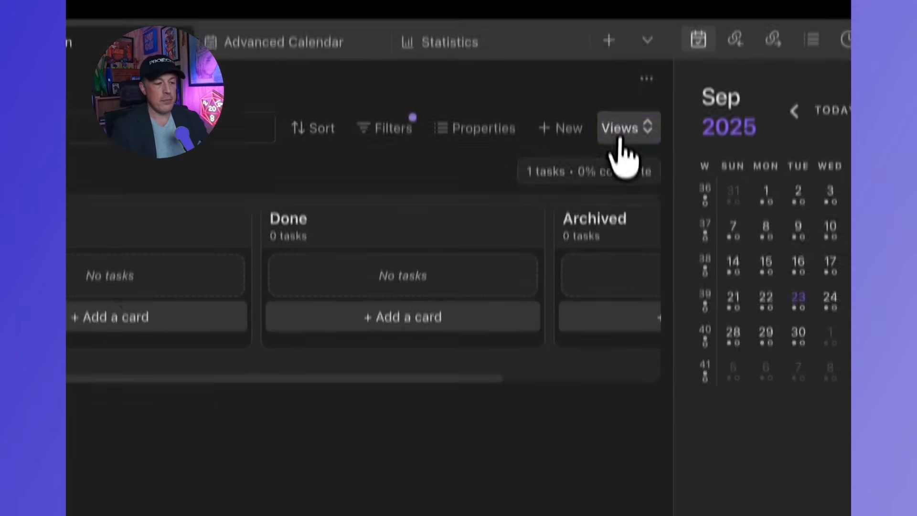
- Switch the kanban board back and forth between the saved YouTube and Personal views to compare their tasks
{"action": "left_click", "coordinate": [620, 131]}
{"action": "left_click", "coordinate": [542, 196]}
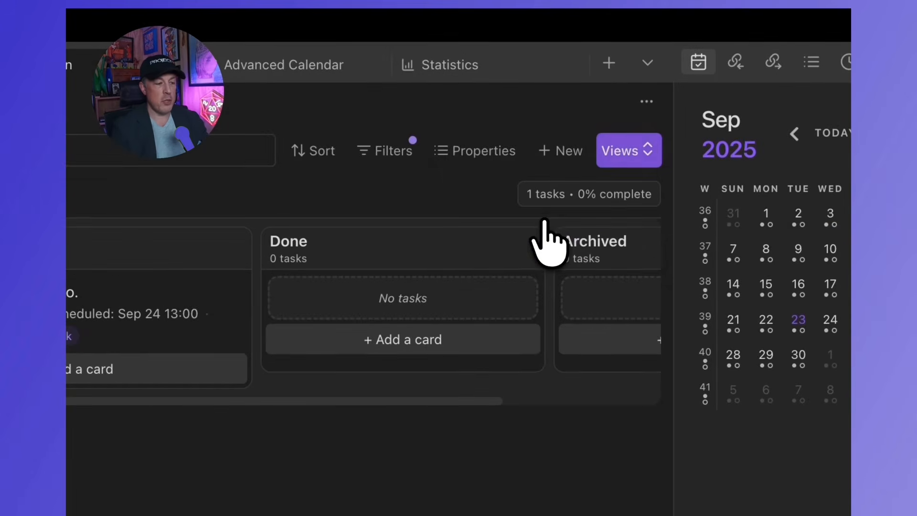
{"action": "left_click", "coordinate": [620, 155]}
{"action": "left_click", "coordinate": [565, 250]}
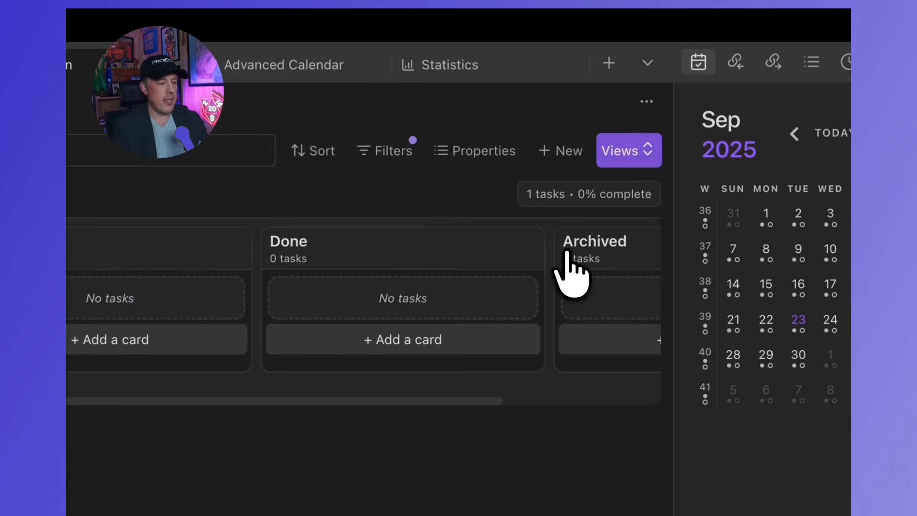
{"action": "left_click", "coordinate": [620, 153]}
{"action": "left_click", "coordinate": [596, 217]}
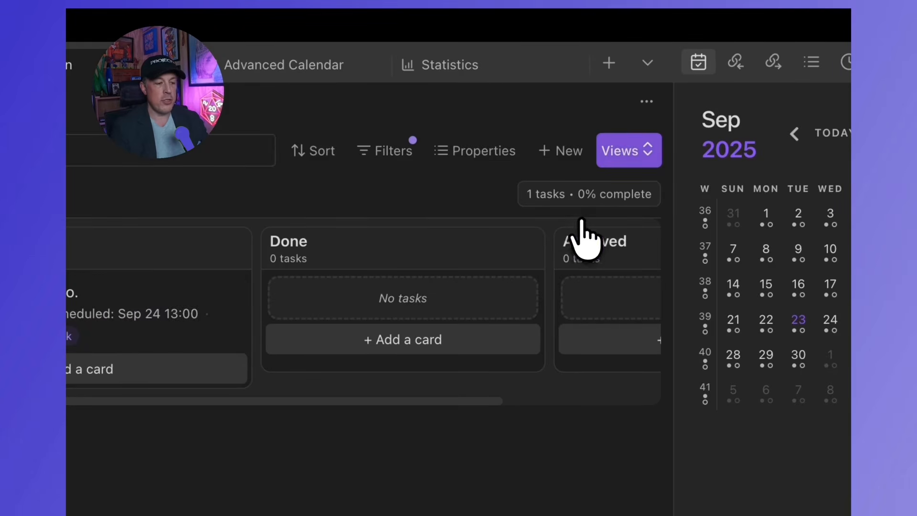
{"action": "left_click", "coordinate": [629, 149]}
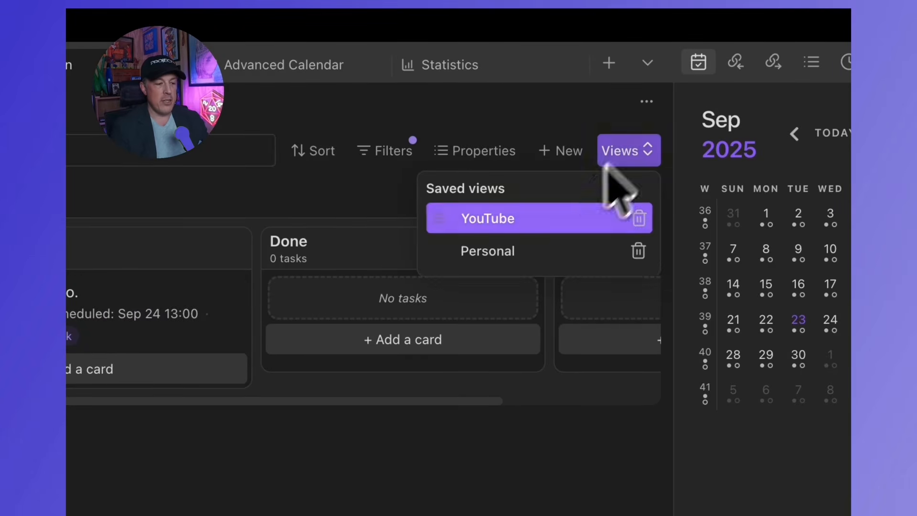
{"action": "left_click", "coordinate": [539, 250]}
{"action": "left_click", "coordinate": [625, 152]}
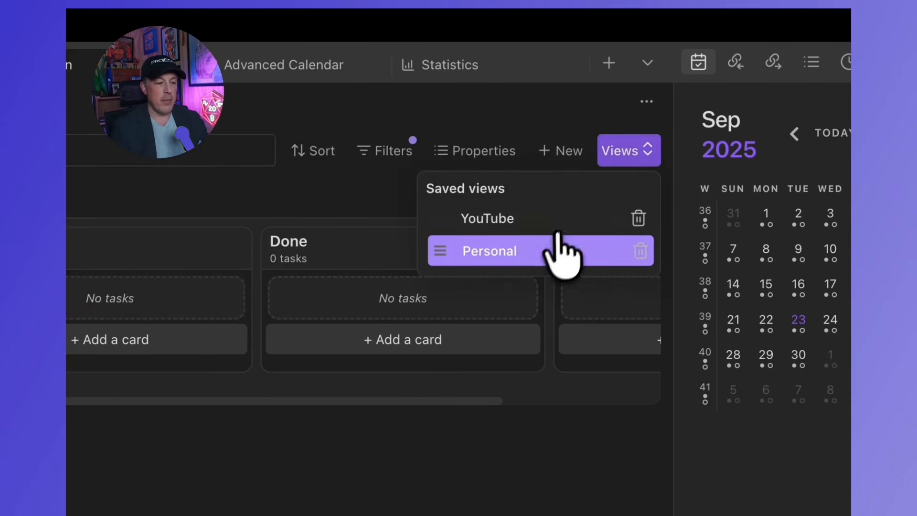
{"action": "left_click", "coordinate": [550, 252]}
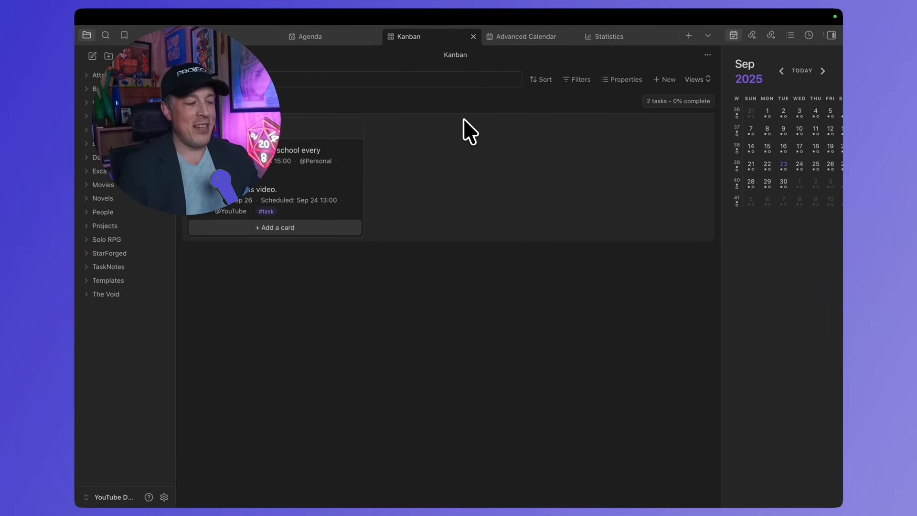
- Group the kanban board by Status and arrange its columns in the order To-Do, Doing, Done, Archived
{"action": "left_click", "coordinate": [541, 79]}
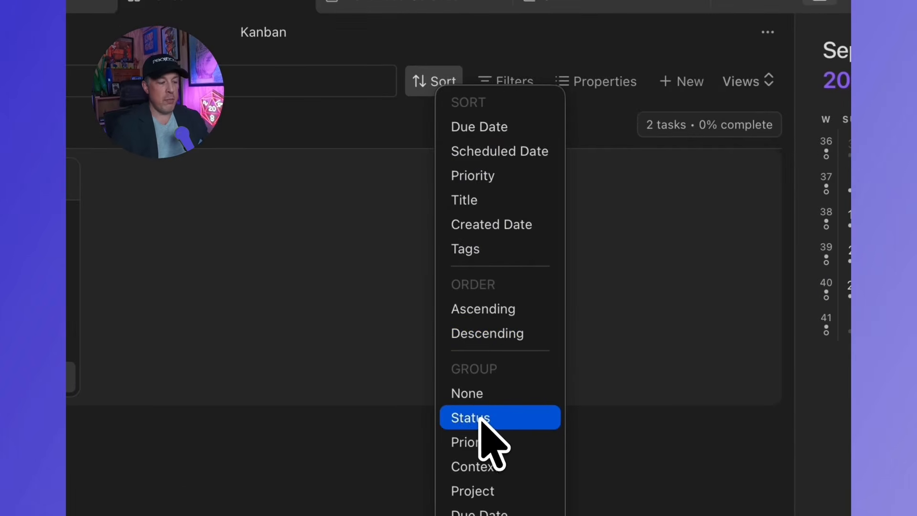
{"action": "left_click", "coordinate": [498, 423]}
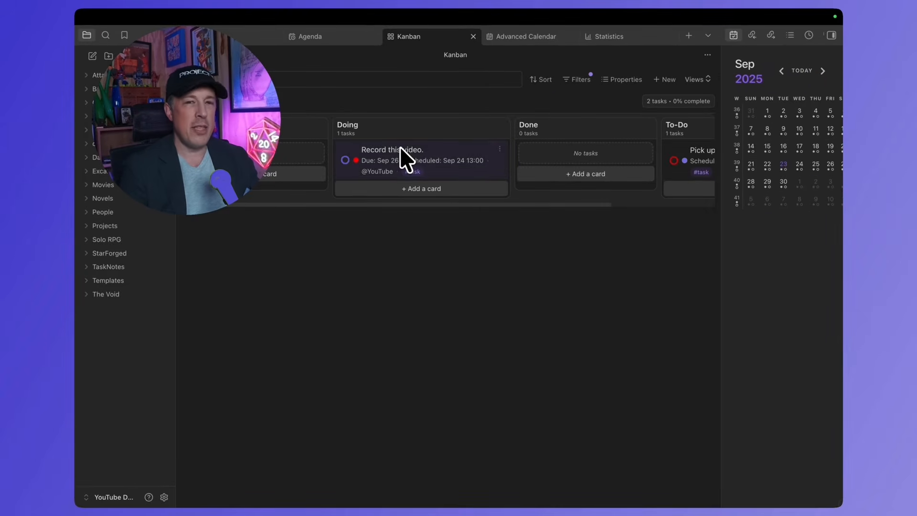
{"action": "left_click_drag", "start_coordinate": [400, 148], "coordinate": [549, 148]}
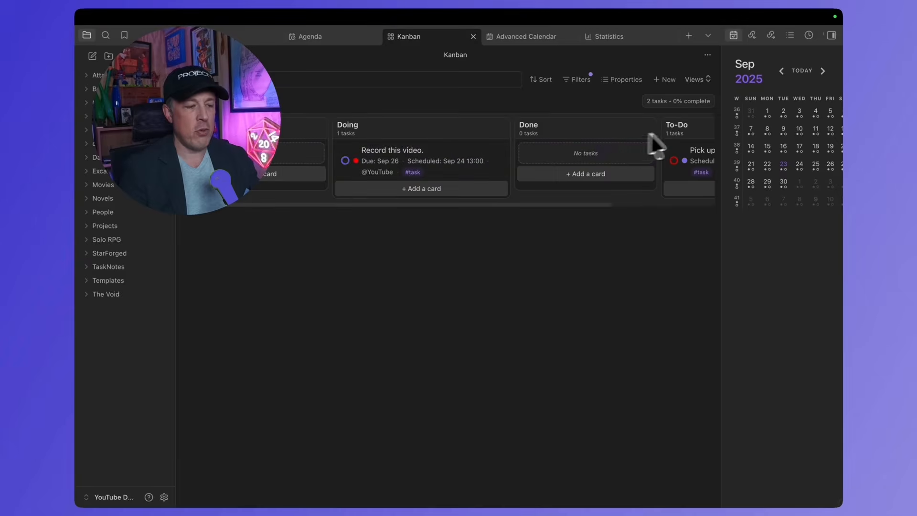
{"action": "left_click_drag", "start_coordinate": [686, 130], "coordinate": [368, 136]}
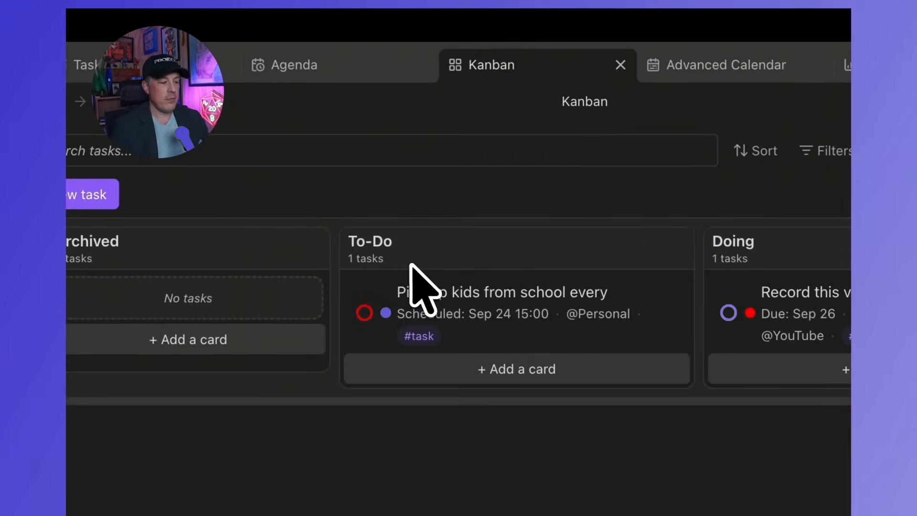
{"action": "left_click_drag", "start_coordinate": [224, 250], "coordinate": [572, 257]}
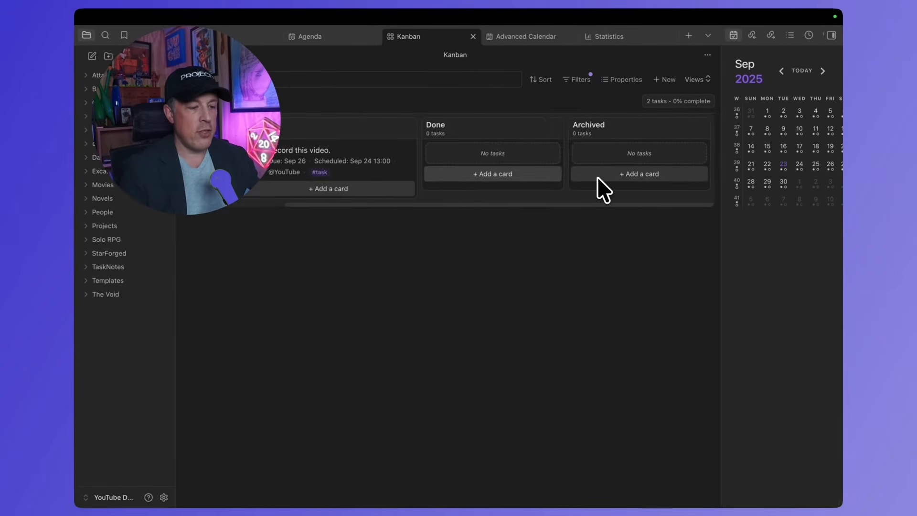
{"action": "scroll", "coordinate": [597, 176], "scroll_direction": "left", "scroll_amount": 3}
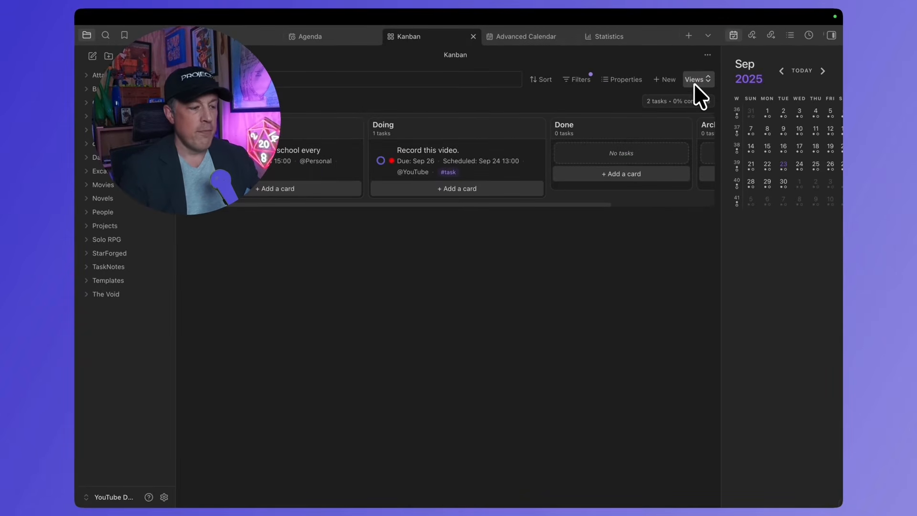
- Save the kanban board without filter conditions as a view named "All Tasks"
{"action": "left_click", "coordinate": [577, 79]}
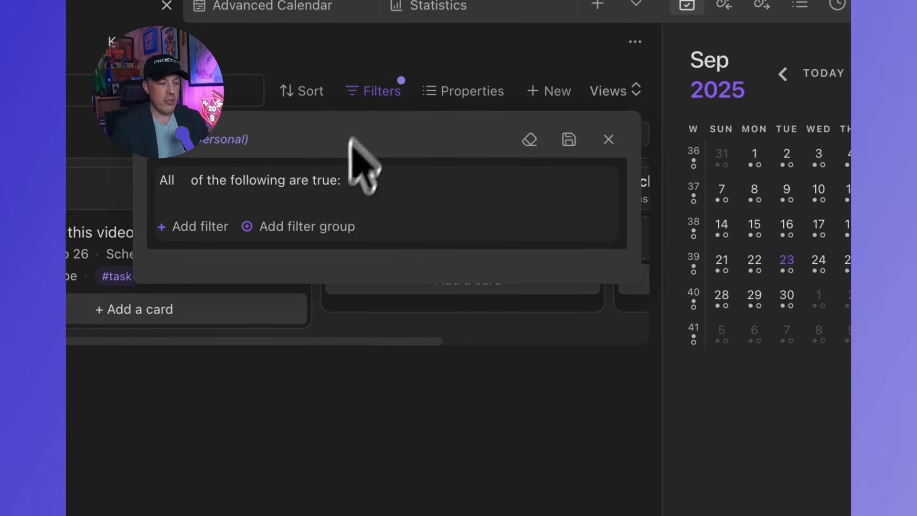
{"action": "left_click", "coordinate": [672, 104]}
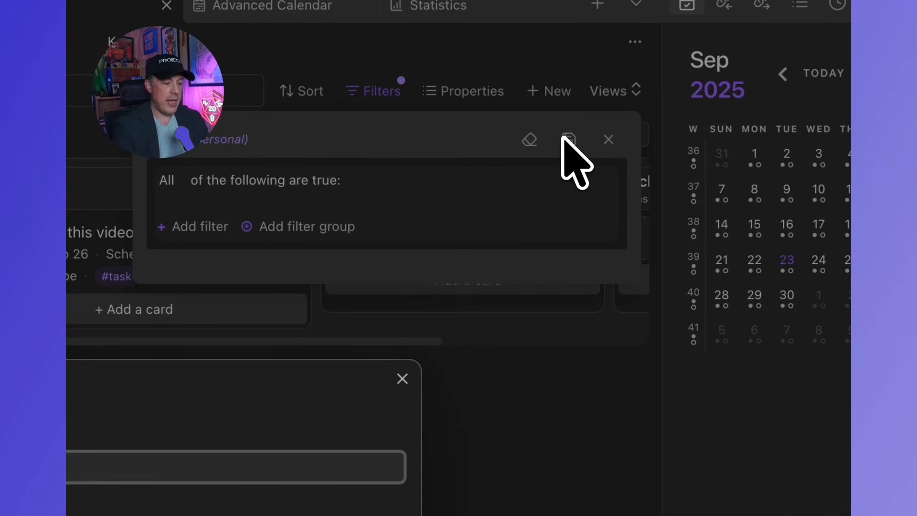
{"action": "left_click", "coordinate": [375, 434]}
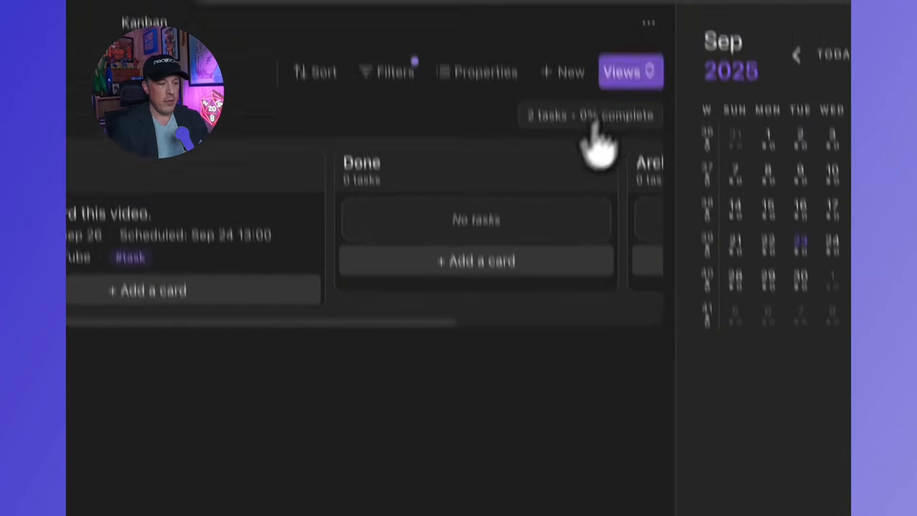
- Show the saved YouTube, Personal and All Tasks views on the kanban board in turn, ending on YouTube
{"action": "left_click", "coordinate": [630, 72]}
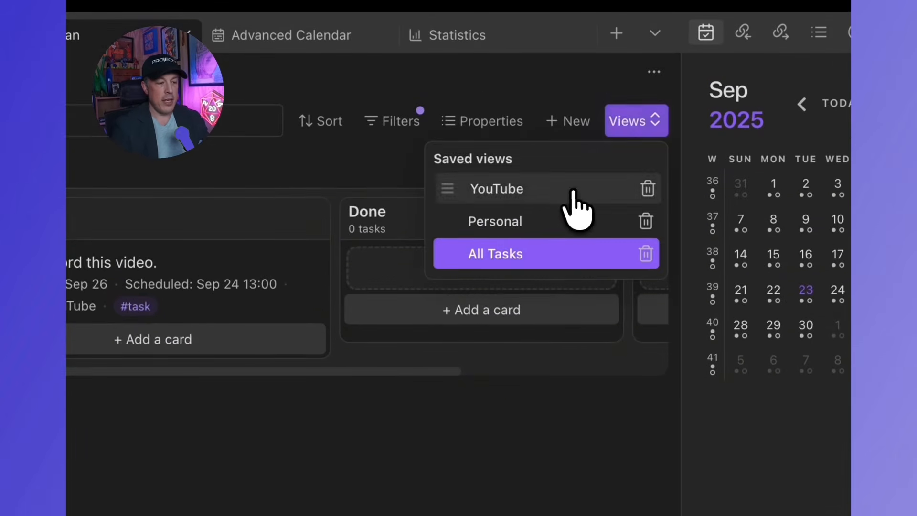
{"action": "left_click", "coordinate": [568, 155]}
{"action": "left_click", "coordinate": [630, 72]}
{"action": "left_click", "coordinate": [594, 221]}
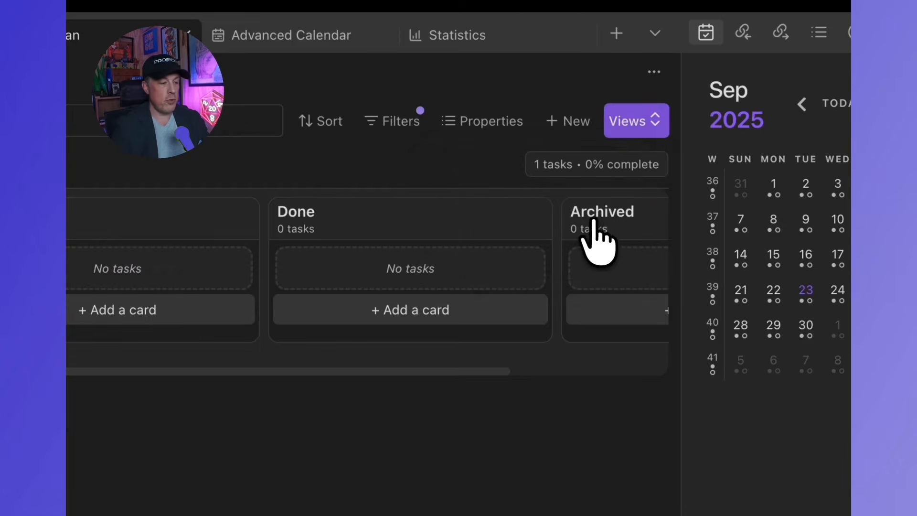
{"action": "left_click", "coordinate": [633, 121]}
{"action": "left_click", "coordinate": [597, 254]}
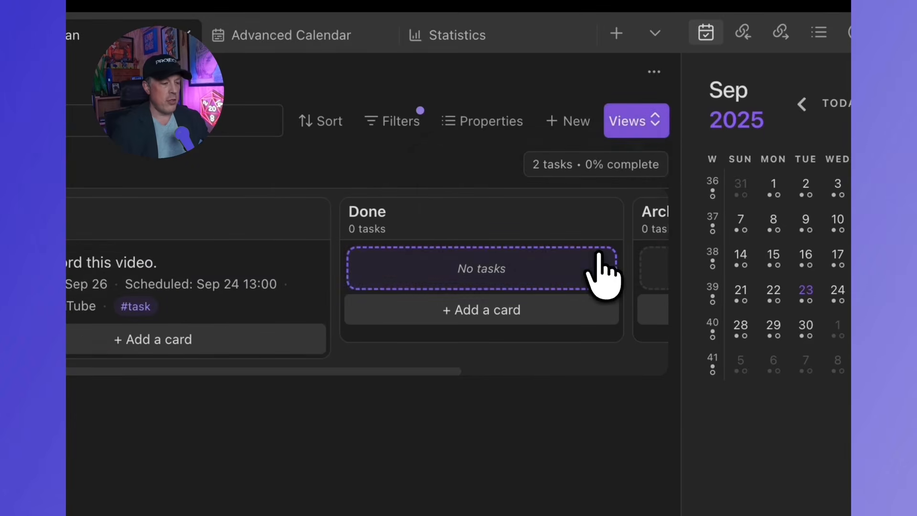
{"action": "left_click", "coordinate": [625, 125]}
{"action": "left_click", "coordinate": [543, 190]}
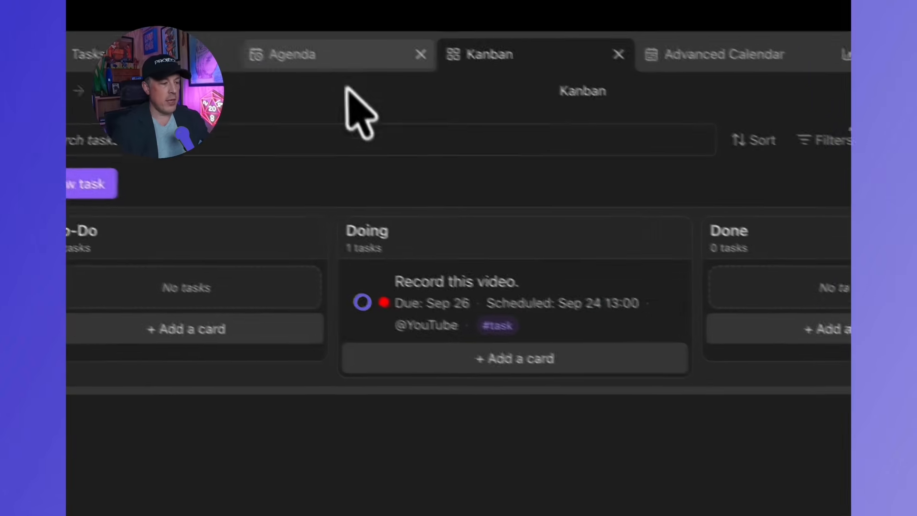
- Delete the saved views YouTube, Personal and All Tasks from the agenda
{"action": "left_click", "coordinate": [334, 62]}
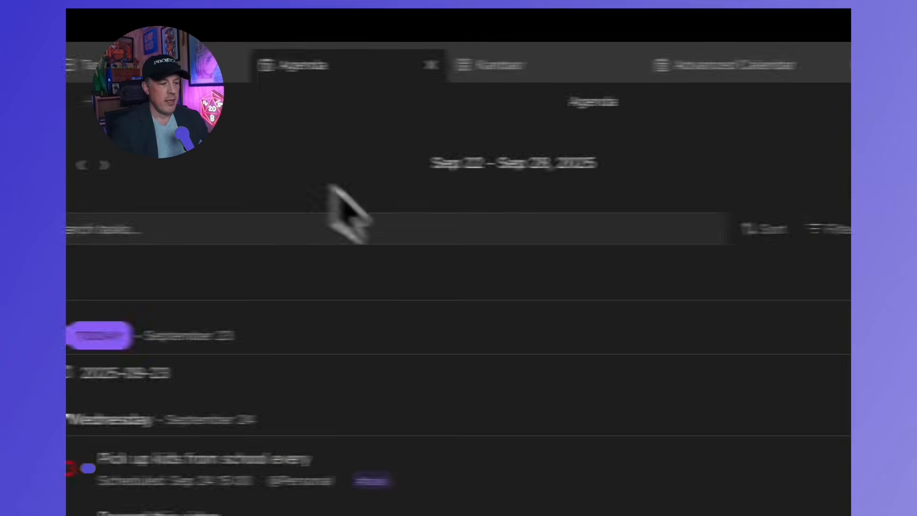
{"action": "left_click", "coordinate": [562, 91]}
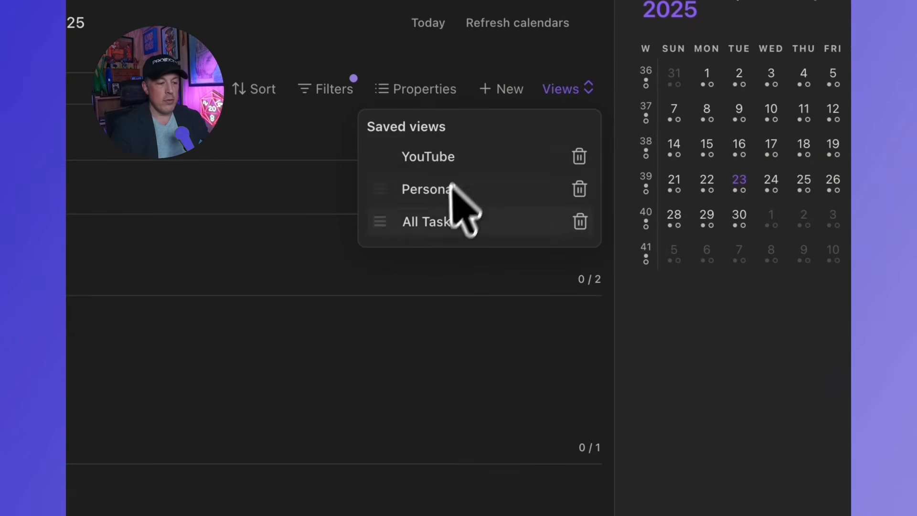
{"action": "left_click", "coordinate": [585, 160]}
{"action": "left_click", "coordinate": [317, 439]}
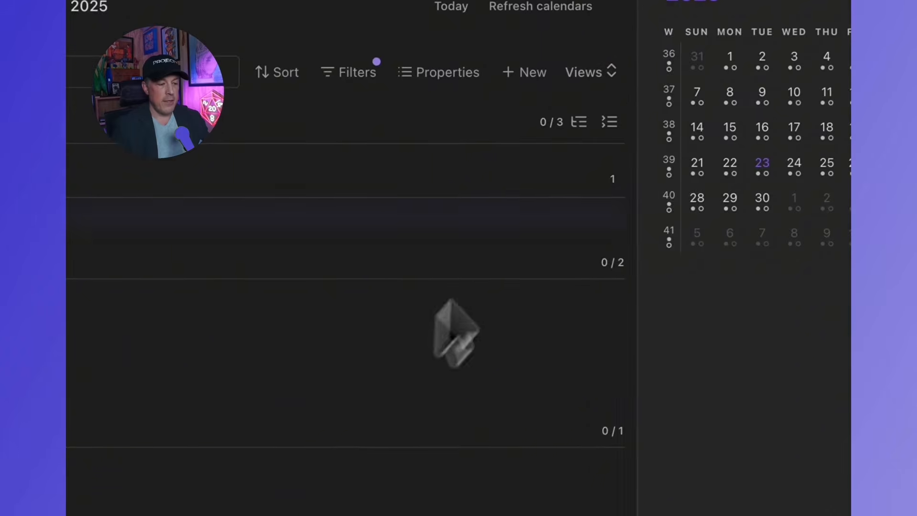
{"action": "left_click", "coordinate": [588, 80]}
{"action": "left_click", "coordinate": [585, 150]}
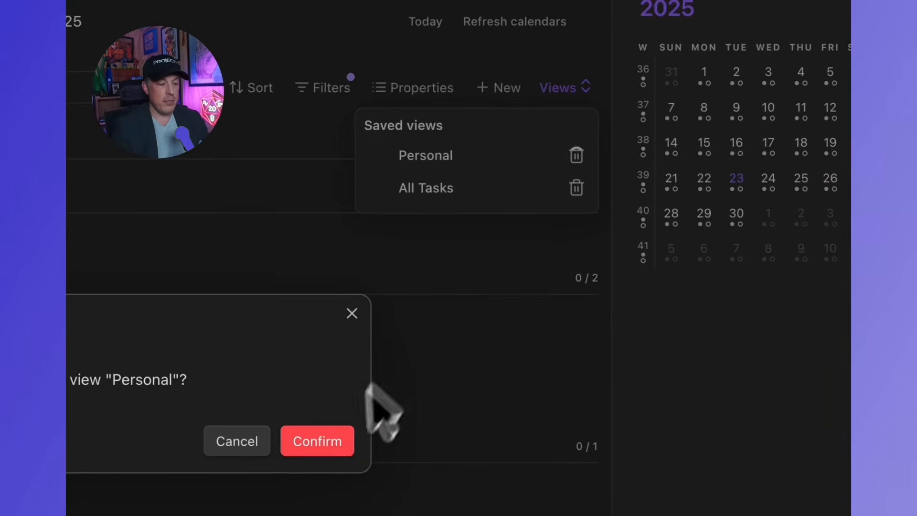
{"action": "left_click", "coordinate": [329, 441]}
{"action": "left_click", "coordinate": [564, 91]}
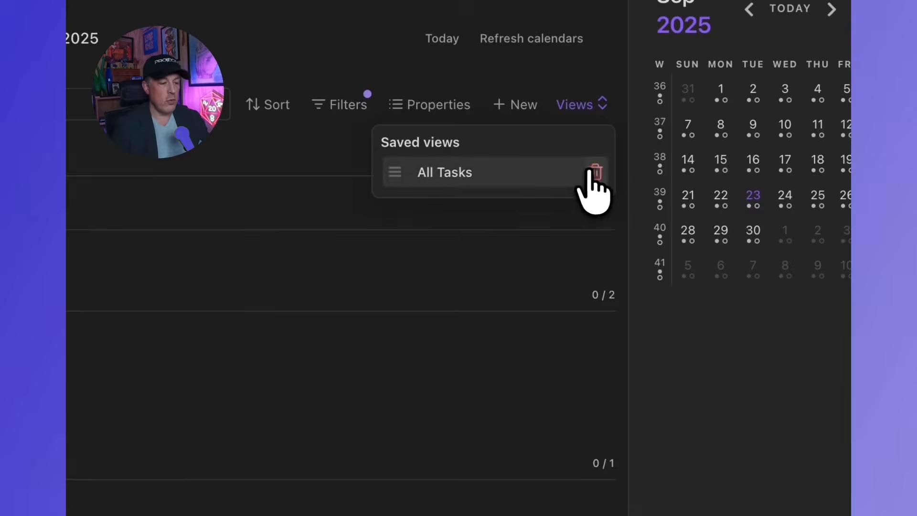
{"action": "left_click", "coordinate": [592, 171]}
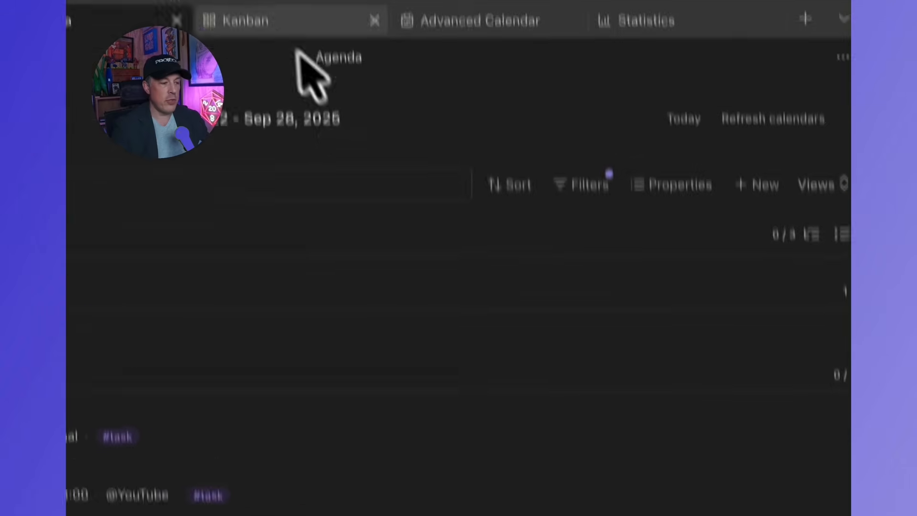
- Check the kanban board for saved views and look at the advanced calendar before returning to the agenda
{"action": "left_click", "coordinate": [287, 71]}
{"action": "left_click", "coordinate": [575, 86]}
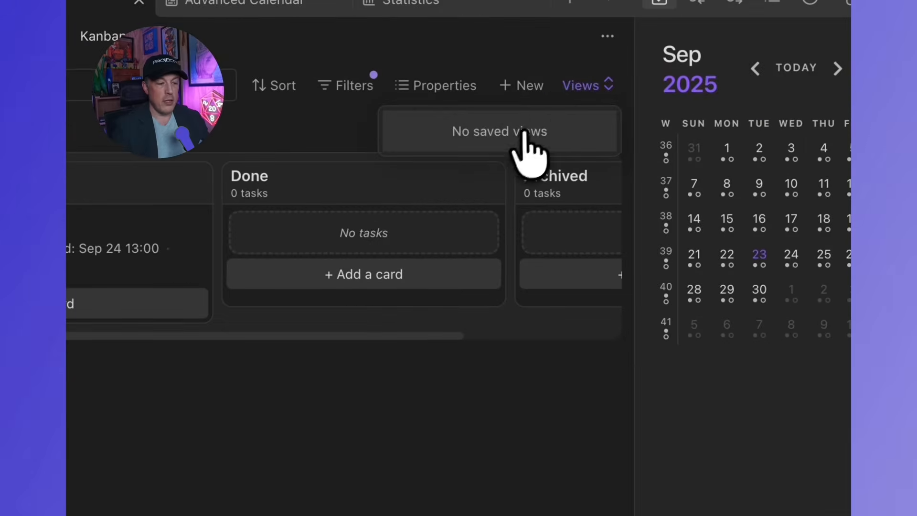
{"action": "left_click", "coordinate": [359, 394]}
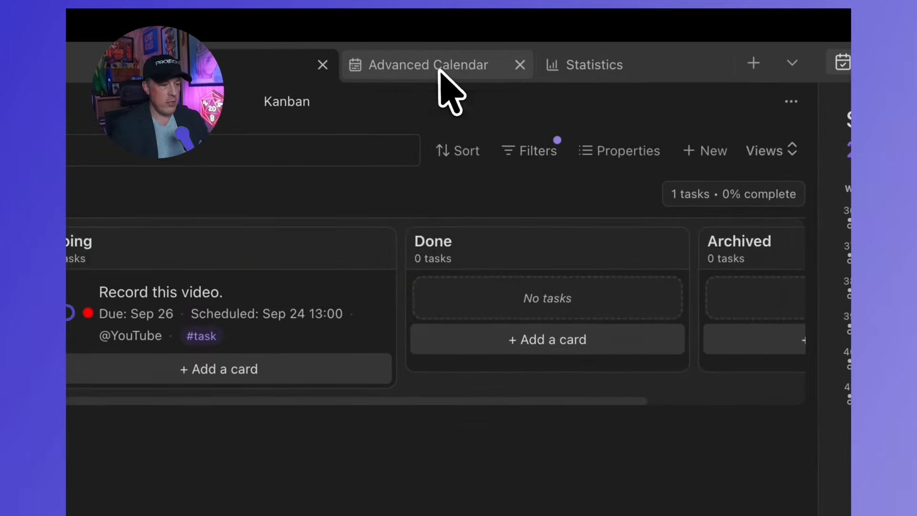
{"action": "left_click", "coordinate": [430, 64]}
{"action": "left_click", "coordinate": [251, 63]}
{"action": "left_click", "coordinate": [391, 61]}
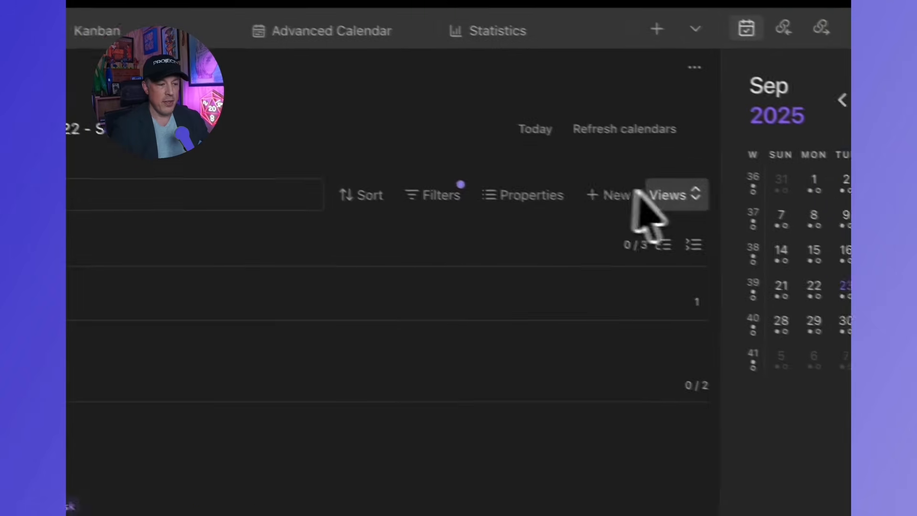
- Filter the agenda to tasks whose Contexts contains Personal and save the filter as a view named "Personal"
{"action": "left_click", "coordinate": [623, 229]}
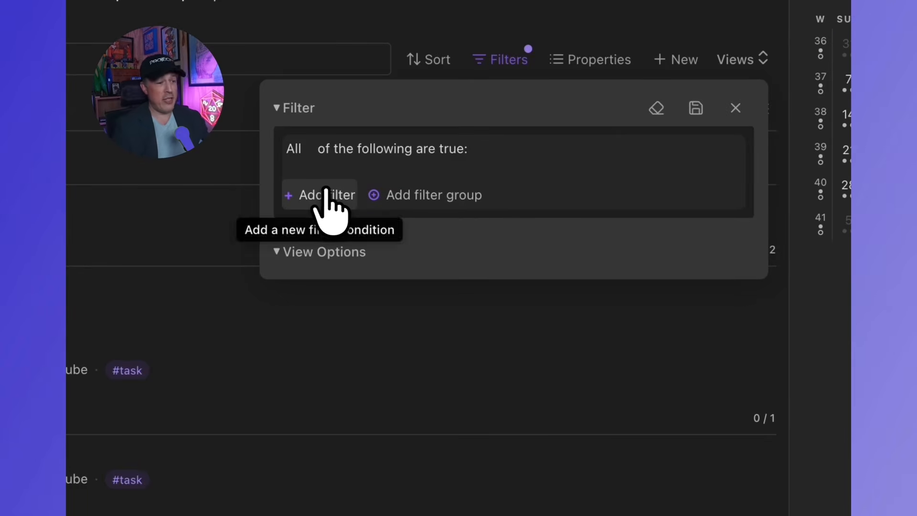
{"action": "left_click", "coordinate": [324, 193]}
{"action": "left_click", "coordinate": [391, 190]}
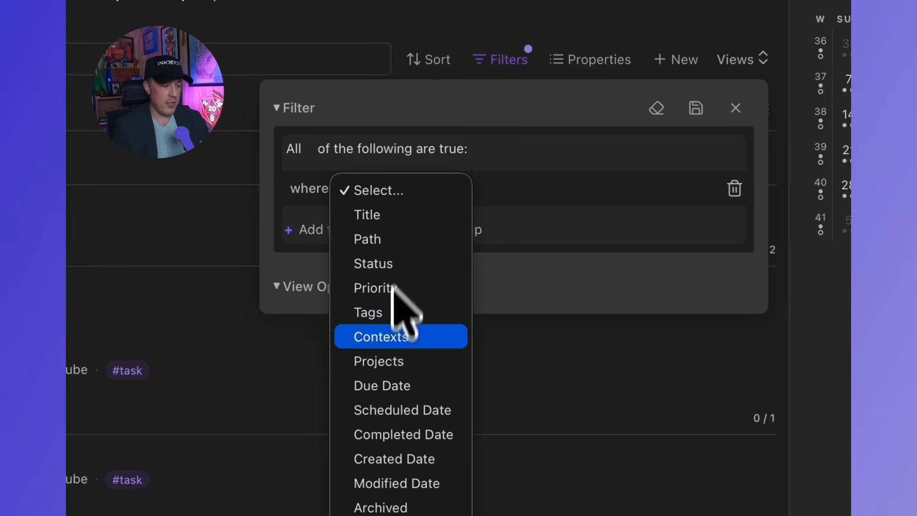
{"action": "left_click", "coordinate": [389, 337]}
{"action": "left_click", "coordinate": [618, 189]}
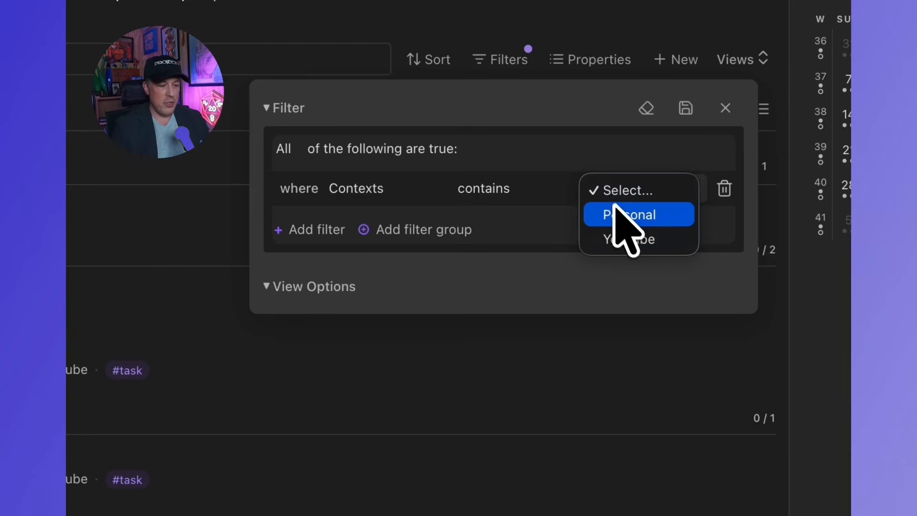
{"action": "left_click", "coordinate": [619, 217]}
{"action": "left_click", "coordinate": [686, 108]}
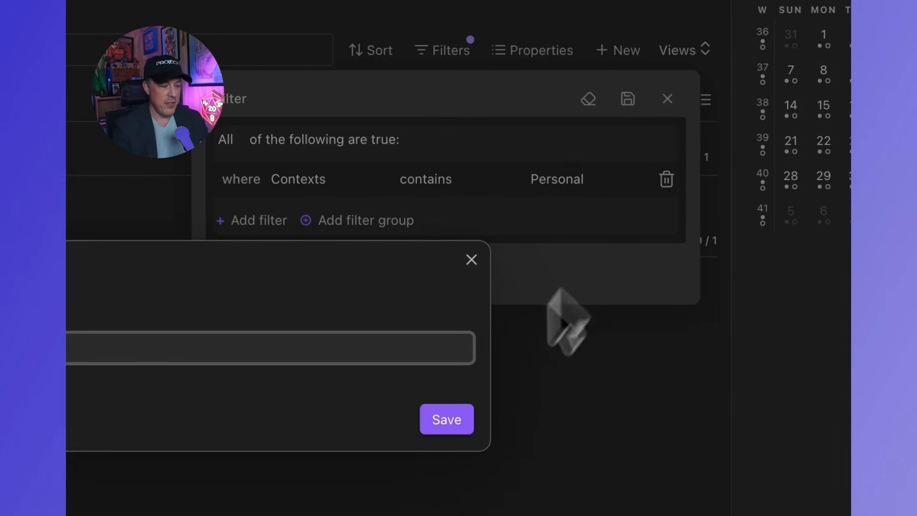
{"action": "left_click", "coordinate": [446, 420]}
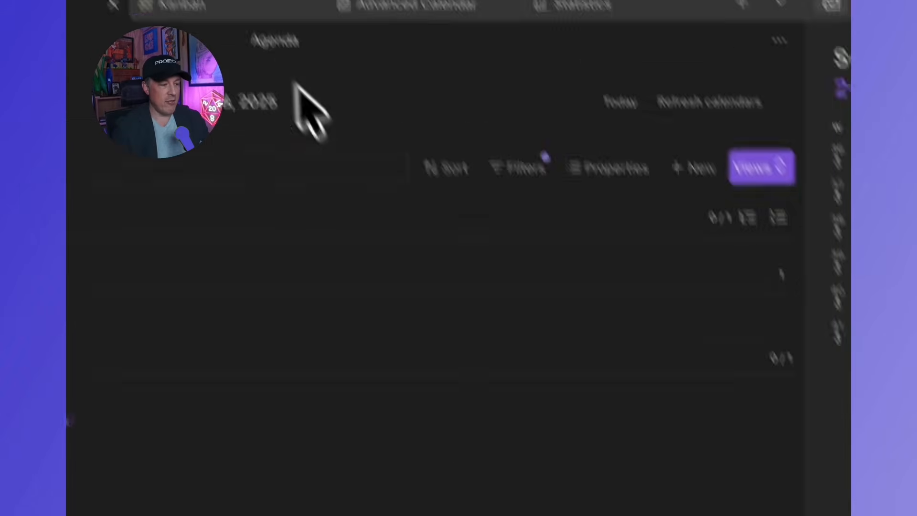
- Apply the saved Personal view to the kanban board
{"action": "left_click", "coordinate": [276, 71]}
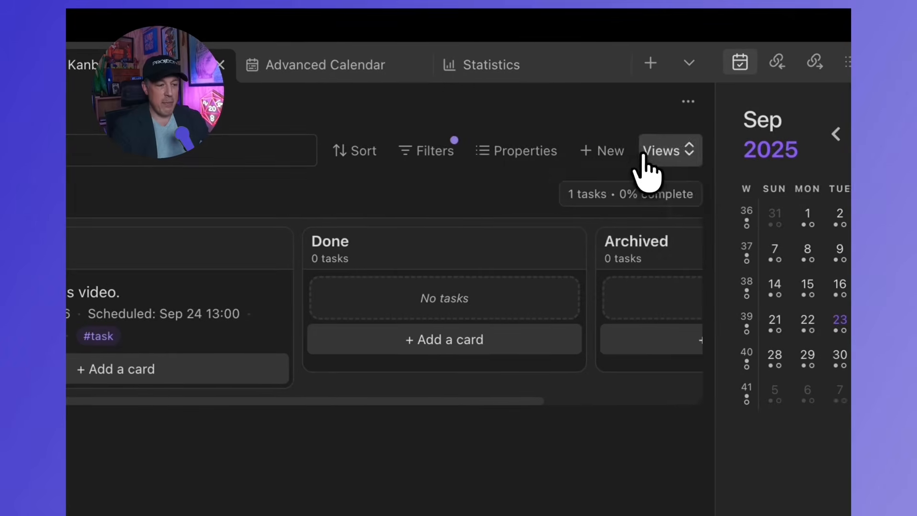
{"action": "left_click", "coordinate": [643, 155]}
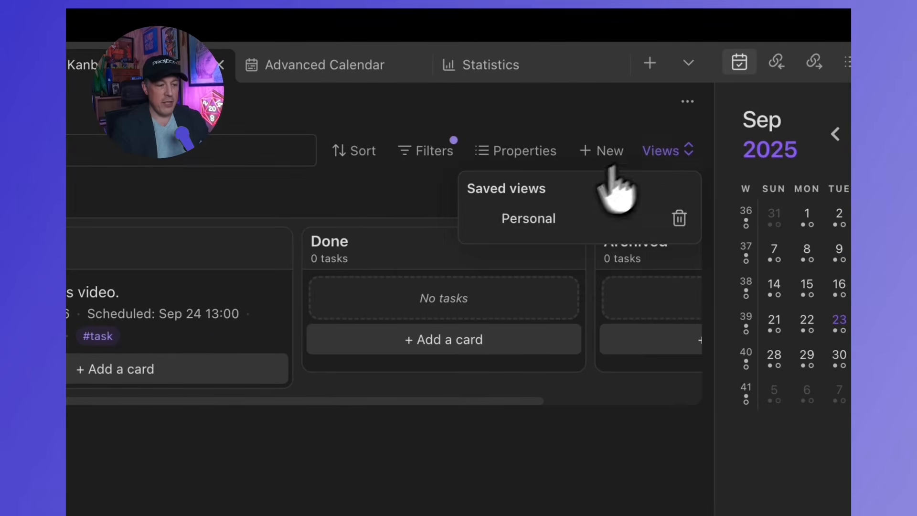
{"action": "left_click", "coordinate": [553, 223]}
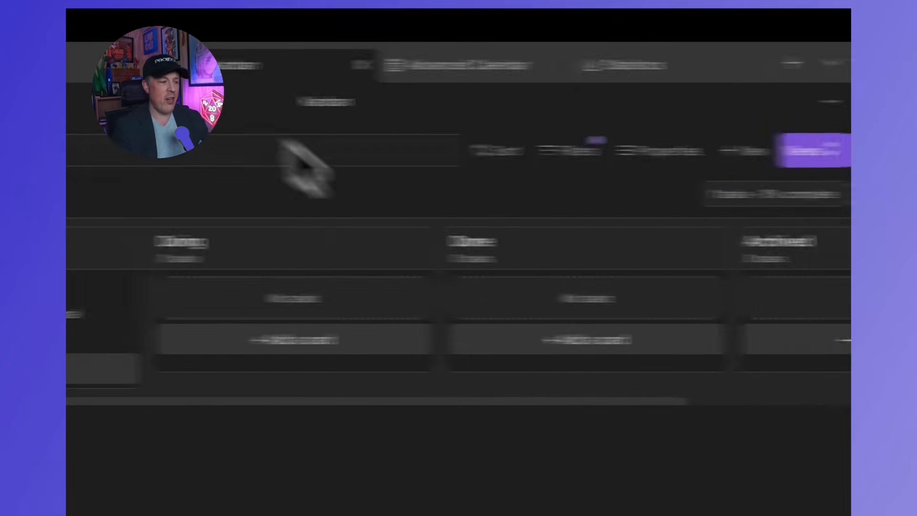
- Change the context condition in the agenda's filter to YouTube
{"action": "left_click", "coordinate": [271, 79]}
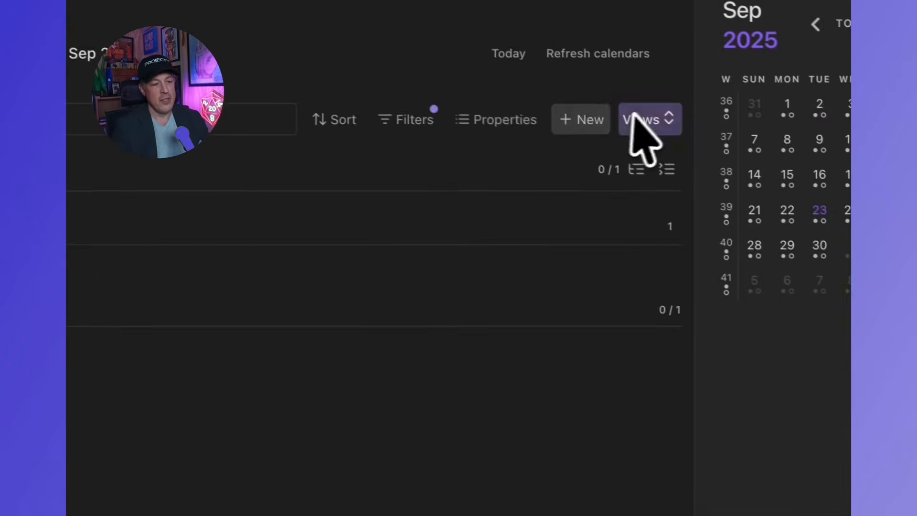
{"action": "left_click", "coordinate": [396, 122]}
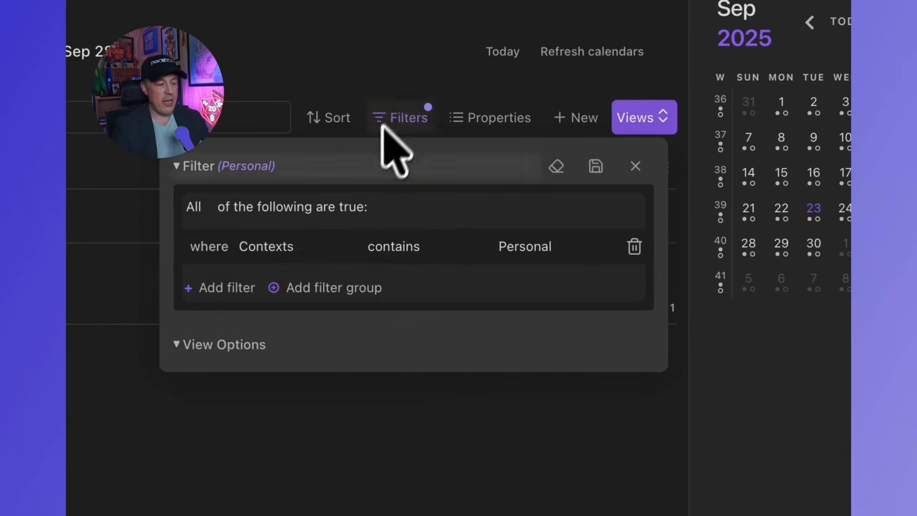
{"action": "left_click", "coordinate": [530, 253]}
{"action": "left_click", "coordinate": [531, 271]}
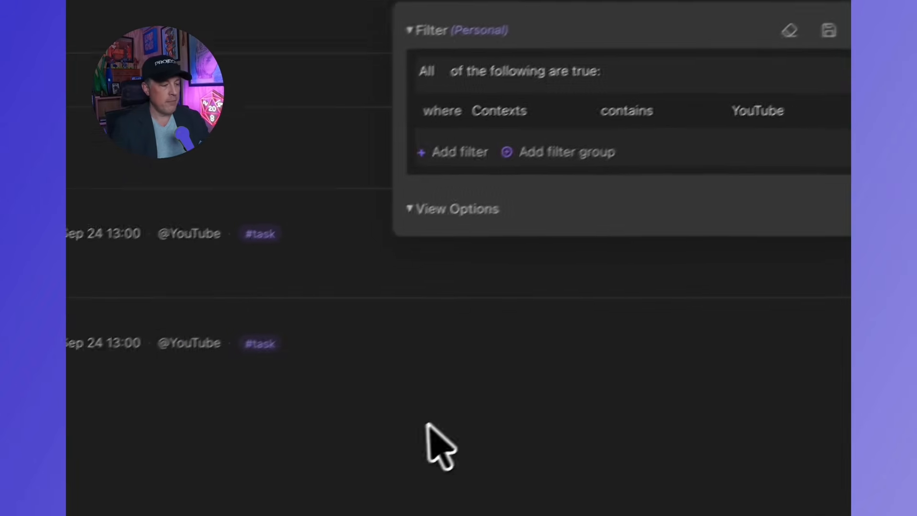
{"action": "left_click", "coordinate": [430, 424]}
- Inspect the saved views and the current filter conditions on the kanban board
{"action": "left_click", "coordinate": [271, 44]}
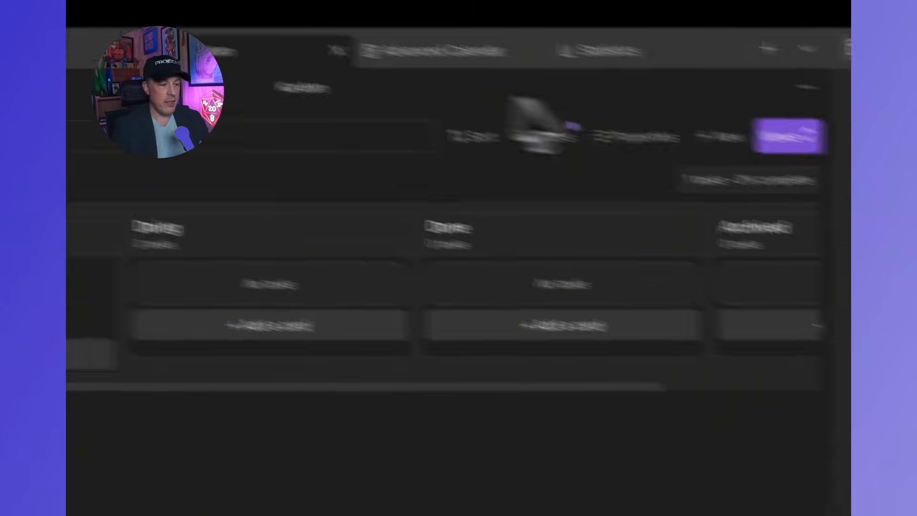
{"action": "left_click", "coordinate": [588, 91]}
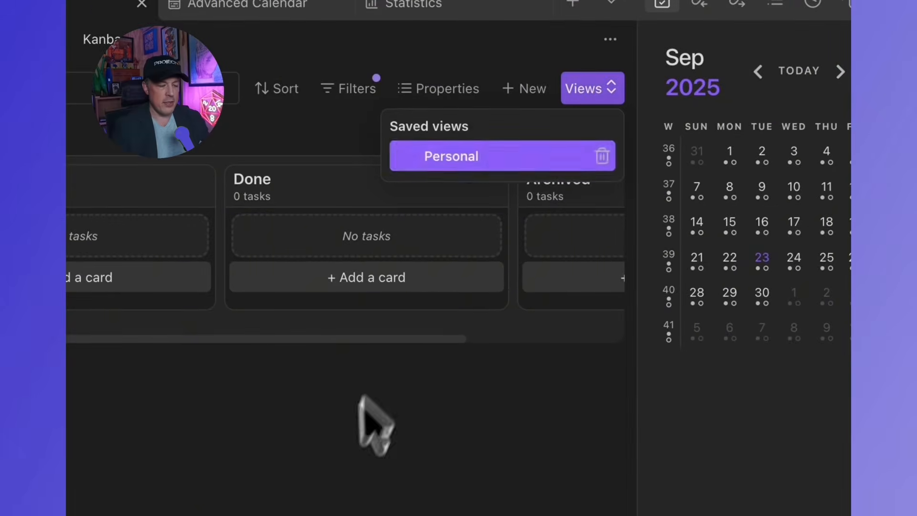
{"action": "left_click", "coordinate": [363, 401]}
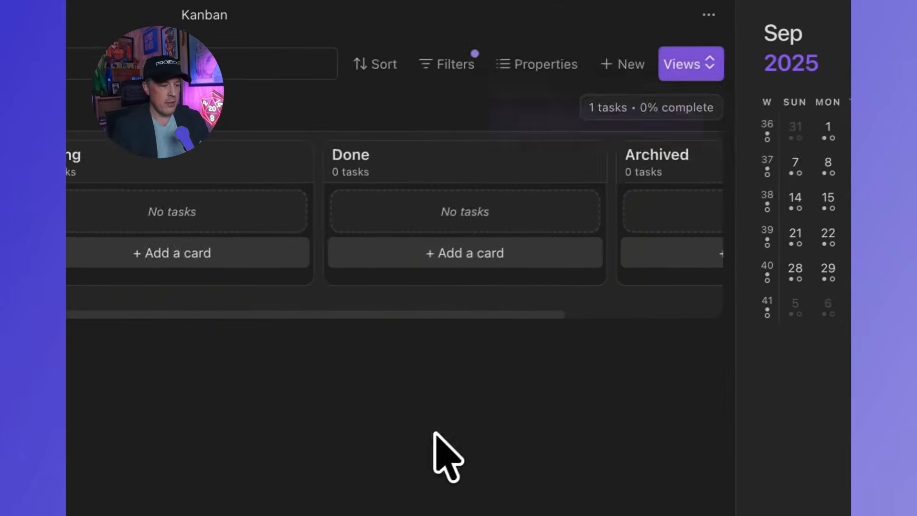
{"action": "left_click", "coordinate": [353, 88]}
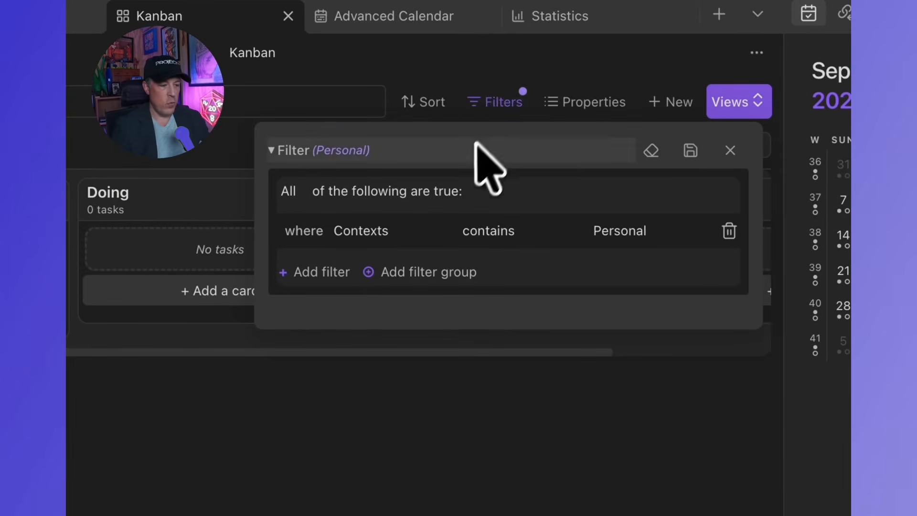
{"action": "left_click", "coordinate": [466, 89]}
- Refresh the TaskNotes cache and check the saved views on the kanban board and the agenda
{"action": "key", "text": "super+p"}
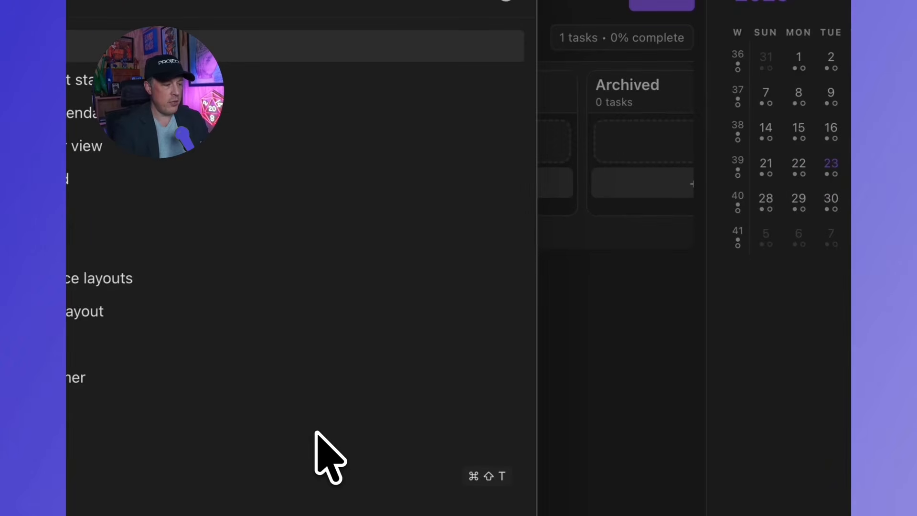
{"action": "key", "text": "Return"}
{"action": "left_click", "coordinate": [661, 3]}
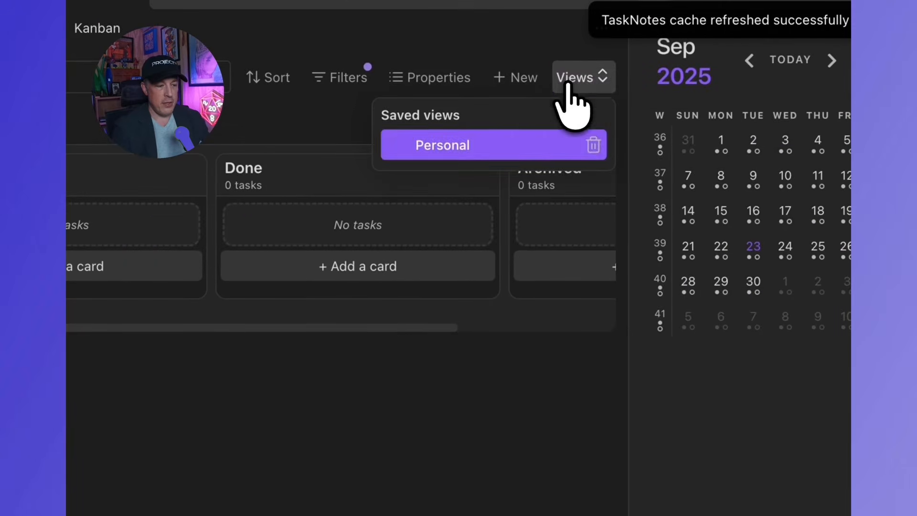
{"action": "left_click", "coordinate": [313, 449]}
{"action": "left_click", "coordinate": [254, 23]}
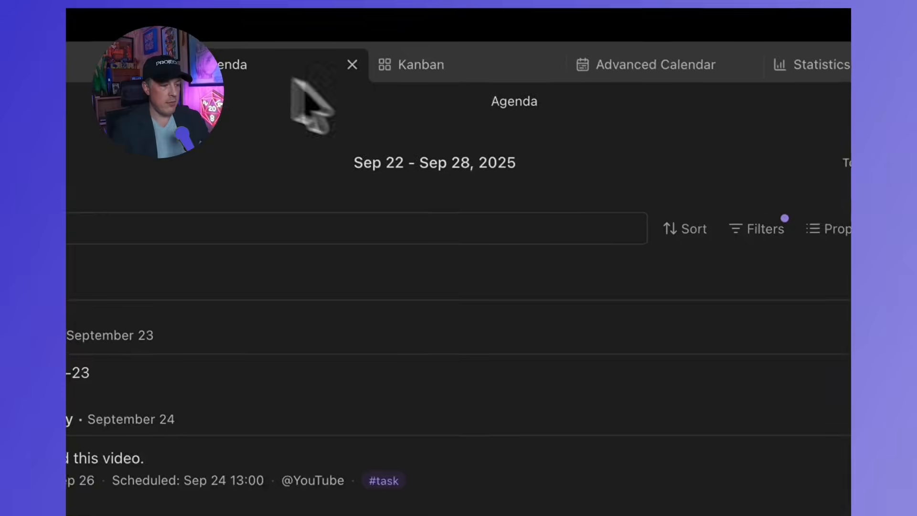
{"action": "left_click", "coordinate": [595, 171]}
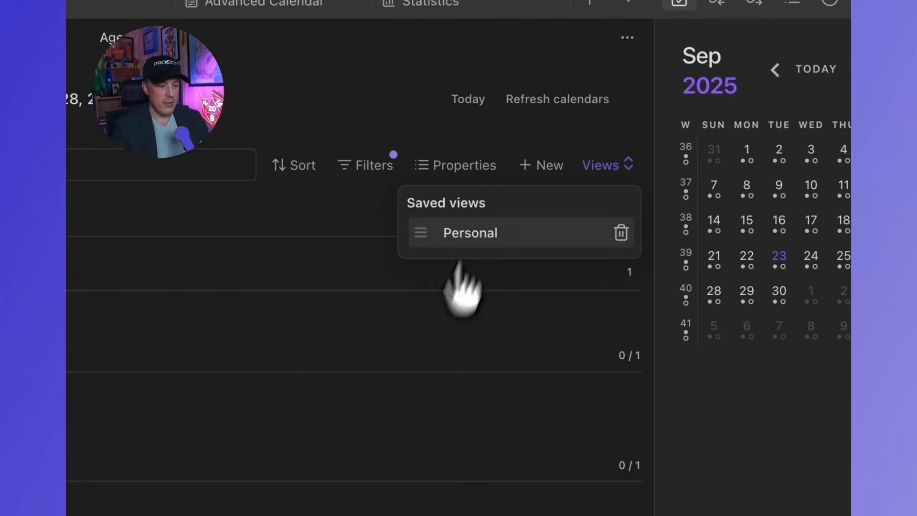
{"action": "left_click", "coordinate": [369, 443]}
{"action": "left_click", "coordinate": [605, 171]}
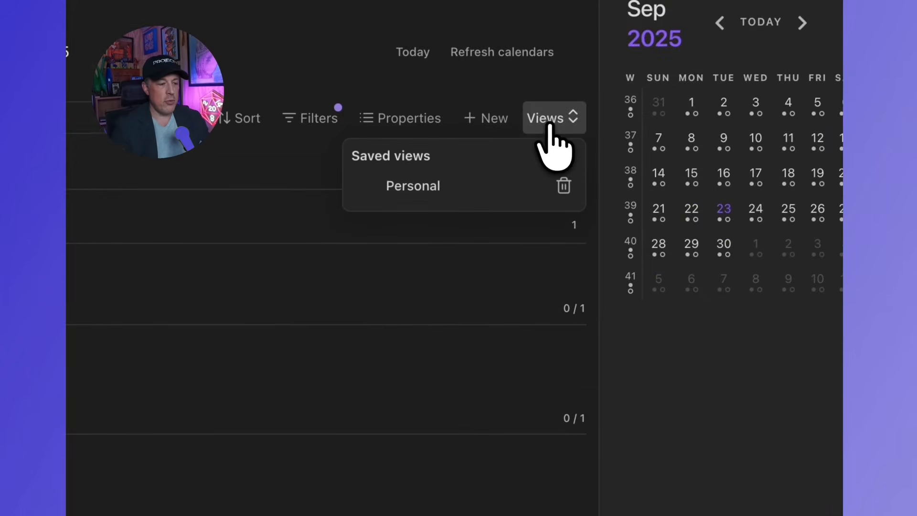
{"action": "left_click", "coordinate": [431, 434]}
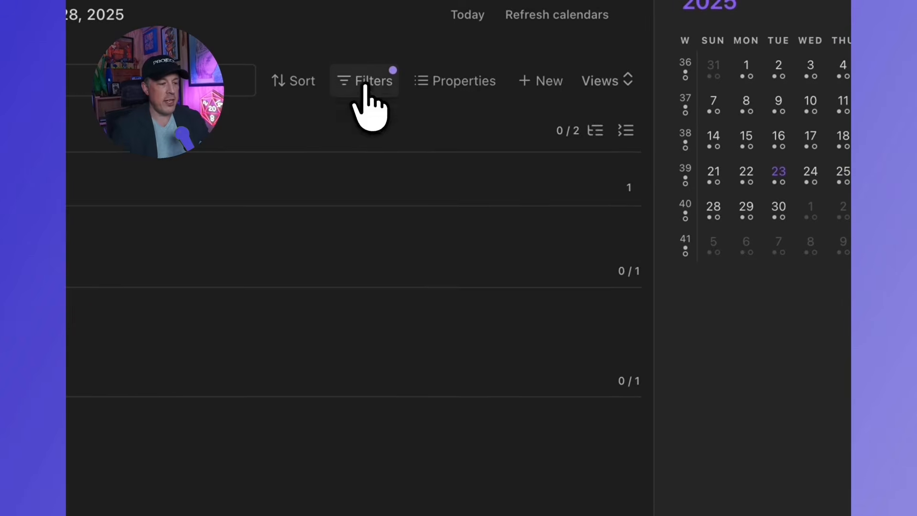
- Save the agenda's filter for the YouTube context as a view named "YouTube"
{"action": "left_click", "coordinate": [365, 82]}
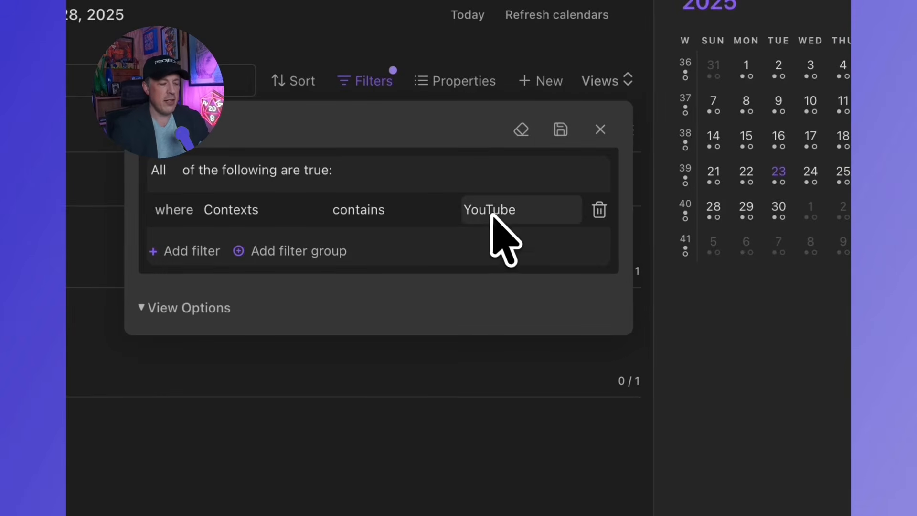
{"action": "left_click", "coordinate": [561, 130]}
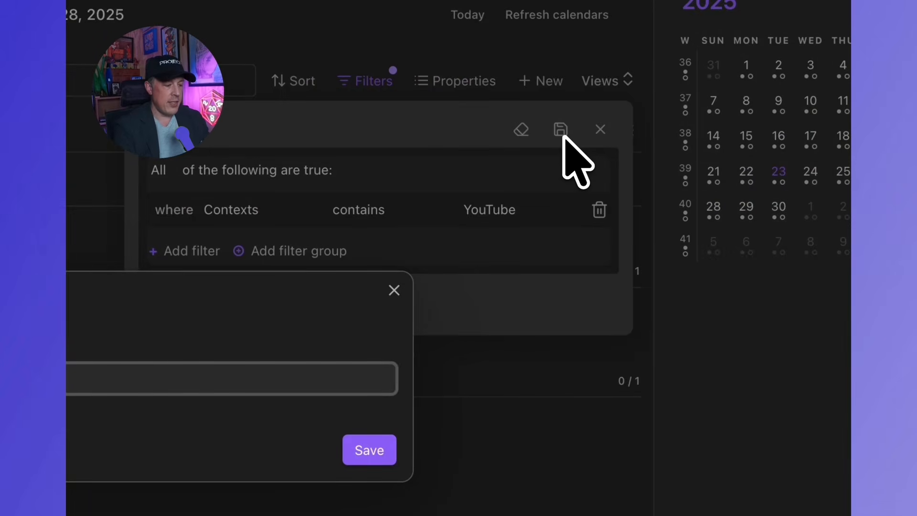
{"action": "left_click", "coordinate": [369, 450]}
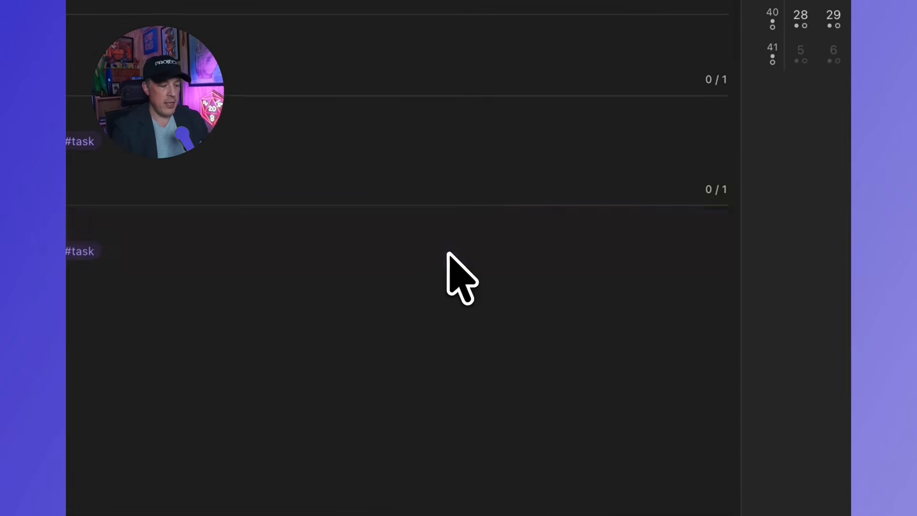
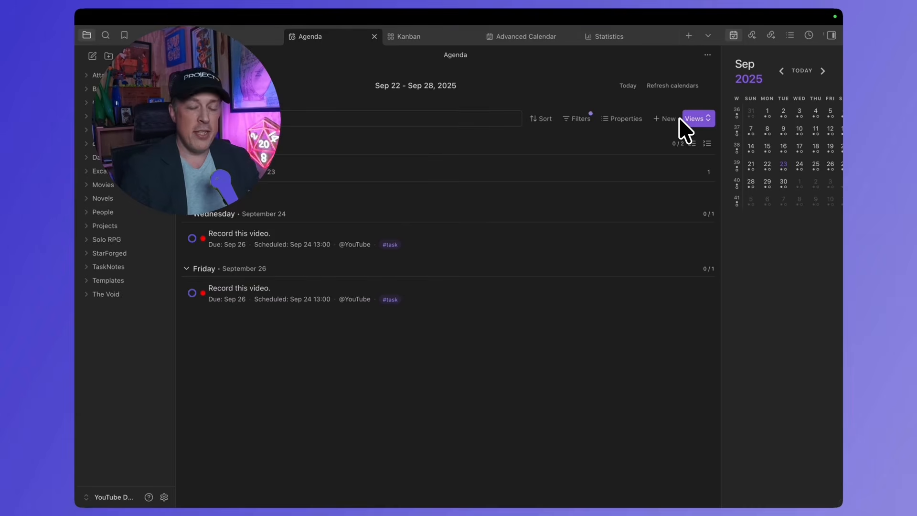
- Show the saved Personal view on the agenda, followed by the YouTube view
{"action": "left_click", "coordinate": [694, 120]}
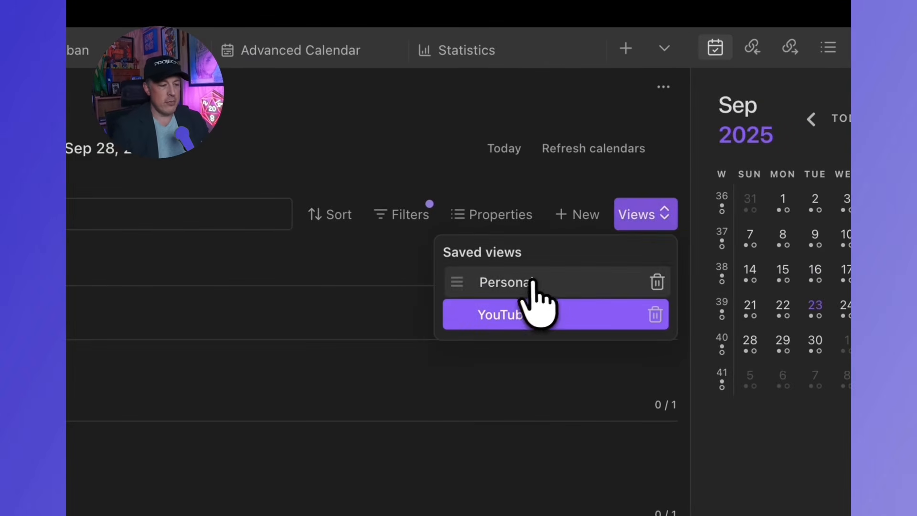
{"action": "left_click", "coordinate": [531, 282]}
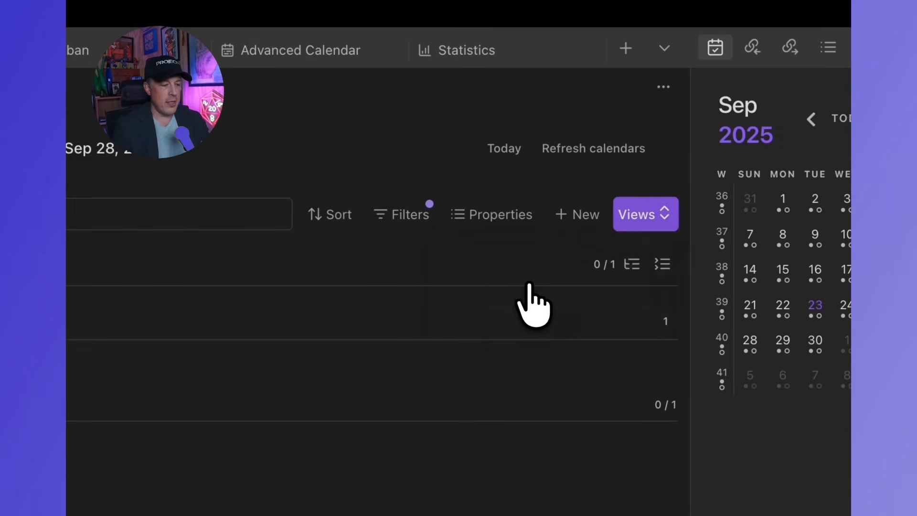
{"action": "left_click", "coordinate": [644, 213]}
{"action": "left_click", "coordinate": [592, 313]}
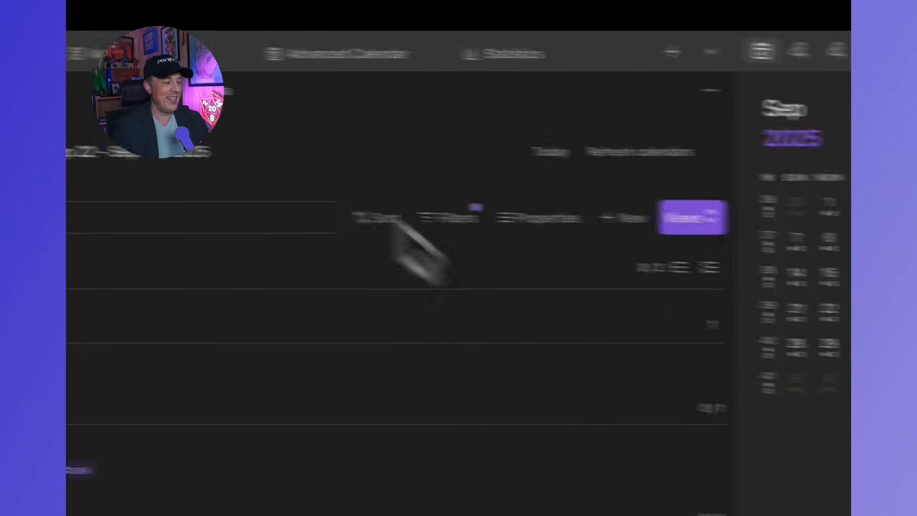
- Apply the saved YouTube view to the kanban board
{"action": "left_click", "coordinate": [134, 54]}
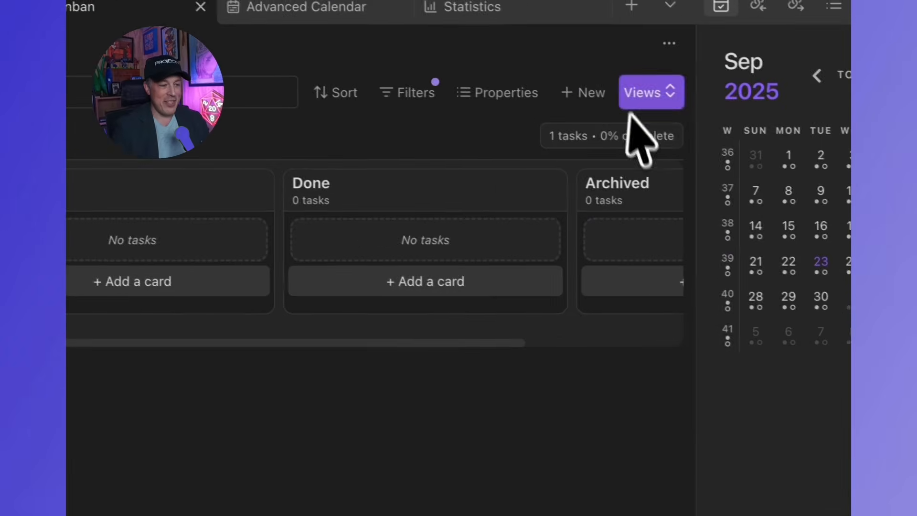
{"action": "left_click", "coordinate": [692, 217]}
{"action": "left_click", "coordinate": [517, 196]}
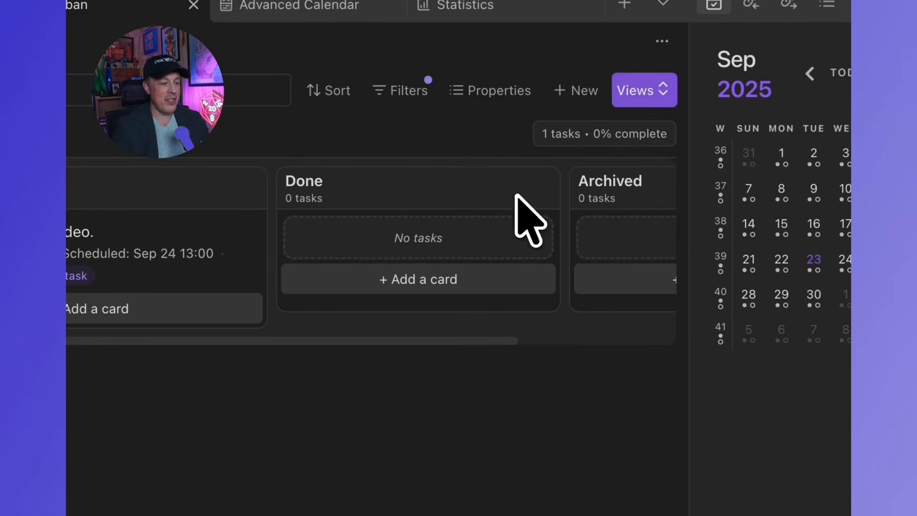
- Apply the saved Personal, YouTube and again Personal views to the advanced calendar in turn to compare their scheduled tasks
{"action": "left_click", "coordinate": [287, 5]}
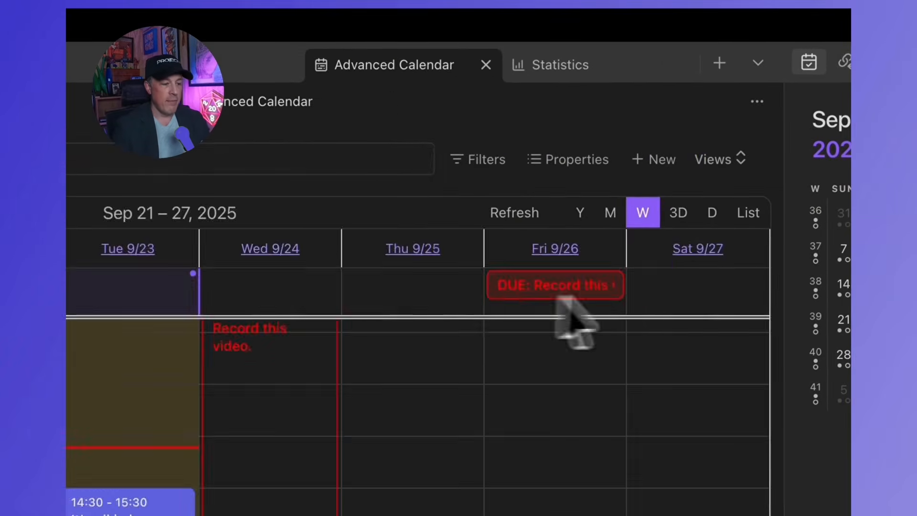
{"action": "left_click", "coordinate": [716, 159]}
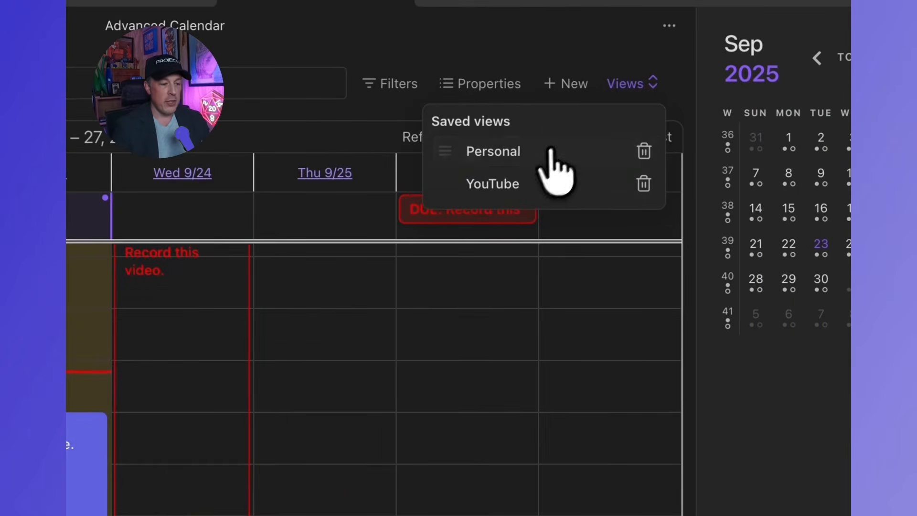
{"action": "left_click", "coordinate": [550, 151]}
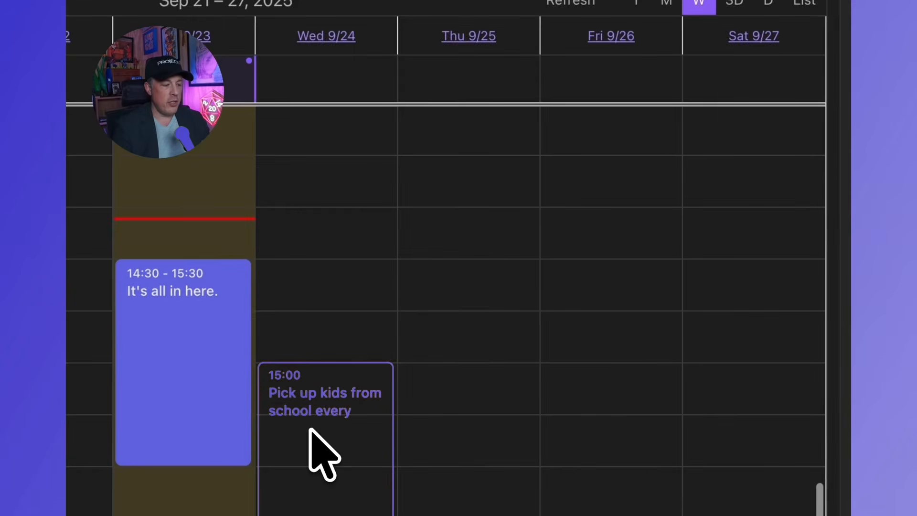
{"action": "left_click", "coordinate": [588, 96]}
{"action": "left_click", "coordinate": [540, 201]}
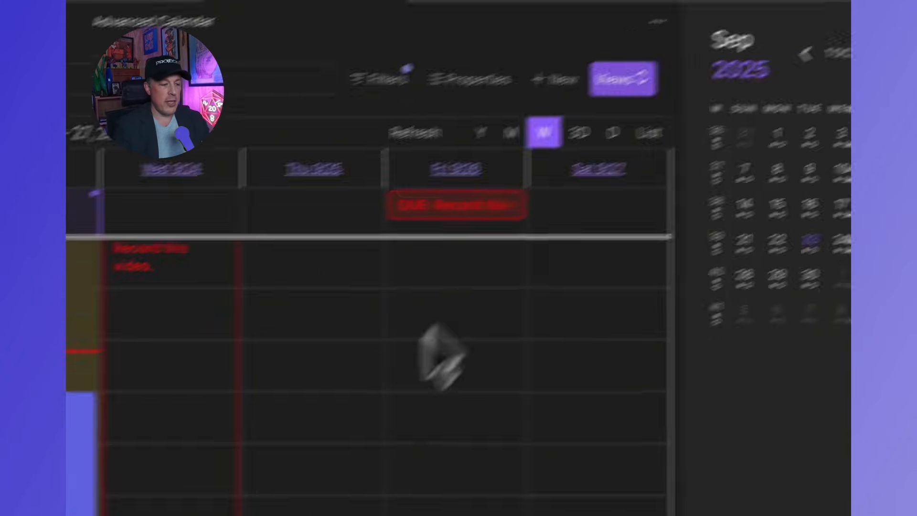
{"action": "scroll", "coordinate": [162, 451], "scroll_direction": "up", "scroll_amount": 5}
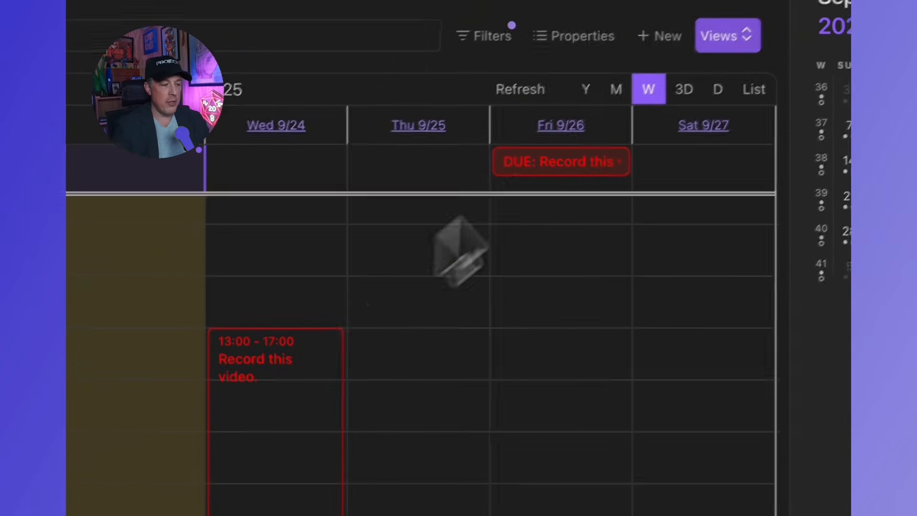
{"action": "left_click", "coordinate": [731, 34]}
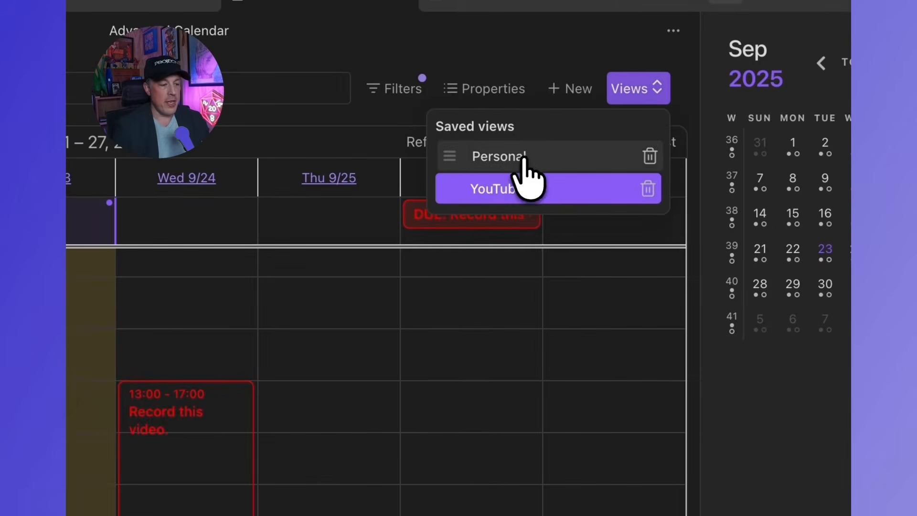
{"action": "left_click", "coordinate": [523, 159]}
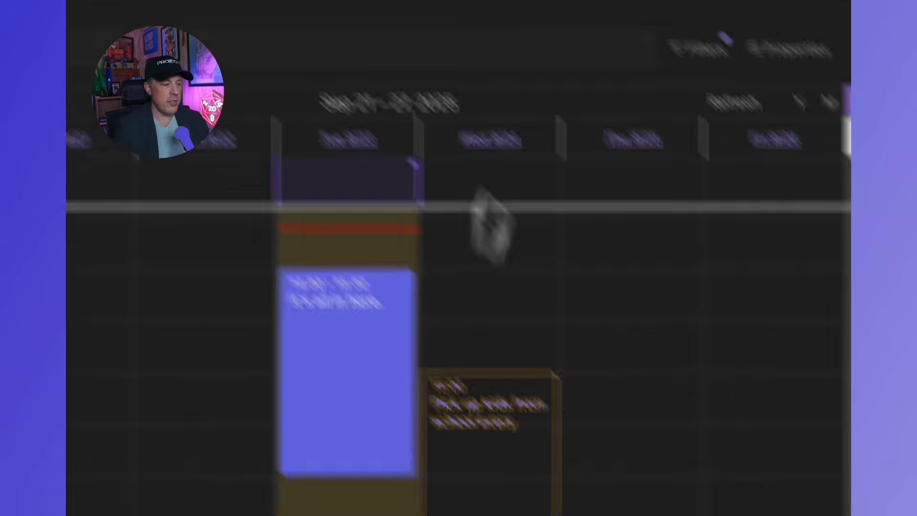
- Start time tracking on the "Record this video." task in the agenda
{"action": "left_click", "coordinate": [569, 64]}
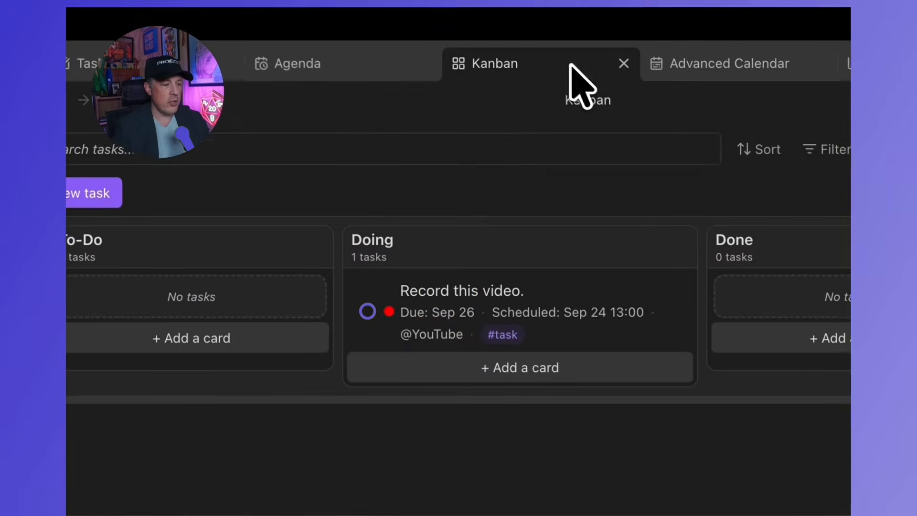
{"action": "left_click", "coordinate": [282, 75]}
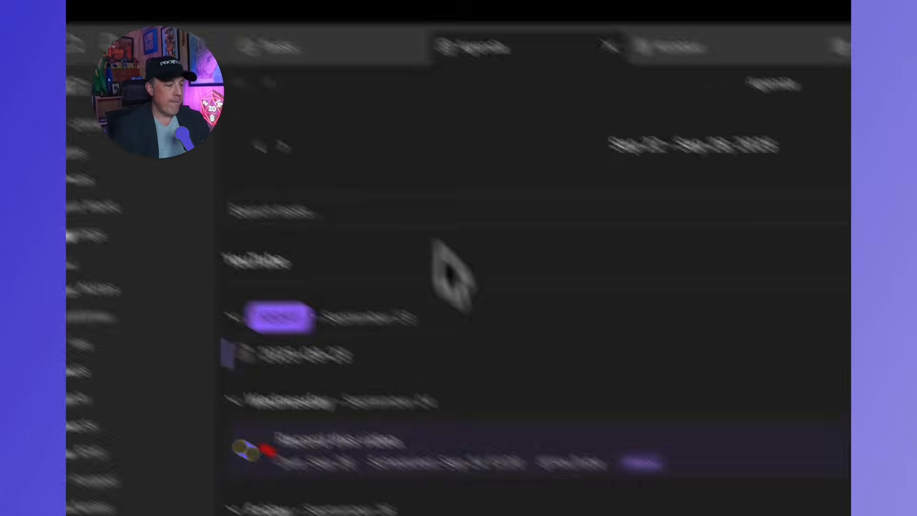
{"action": "left_click", "coordinate": [792, 486]}
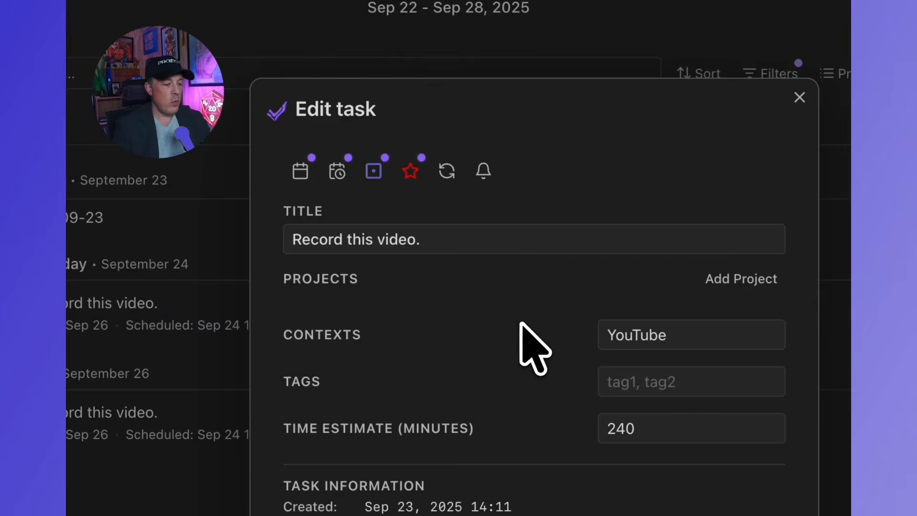
{"action": "key", "text": "Escape"}
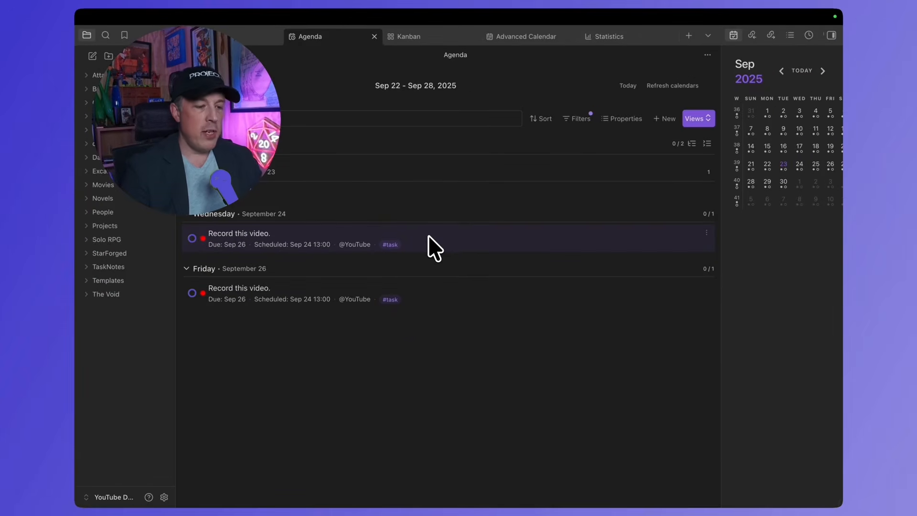
{"action": "right_click", "coordinate": [429, 235]}
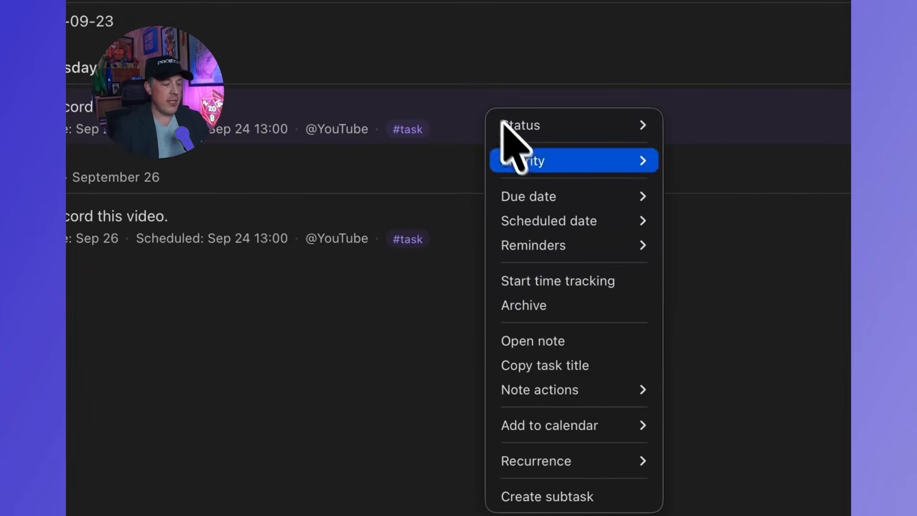
{"action": "left_click", "coordinate": [544, 286]}
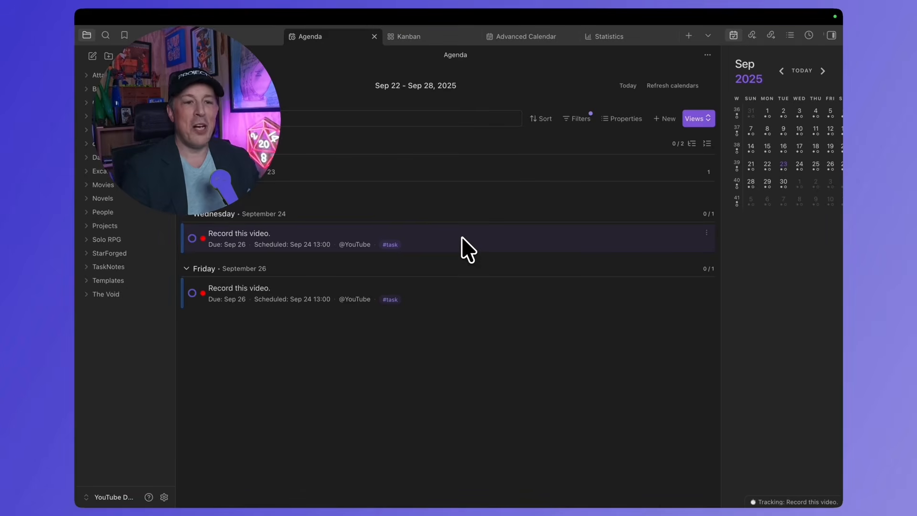
- Refresh the task and project statistics and check the tracked task on the kanban board
{"action": "left_click", "coordinate": [610, 39]}
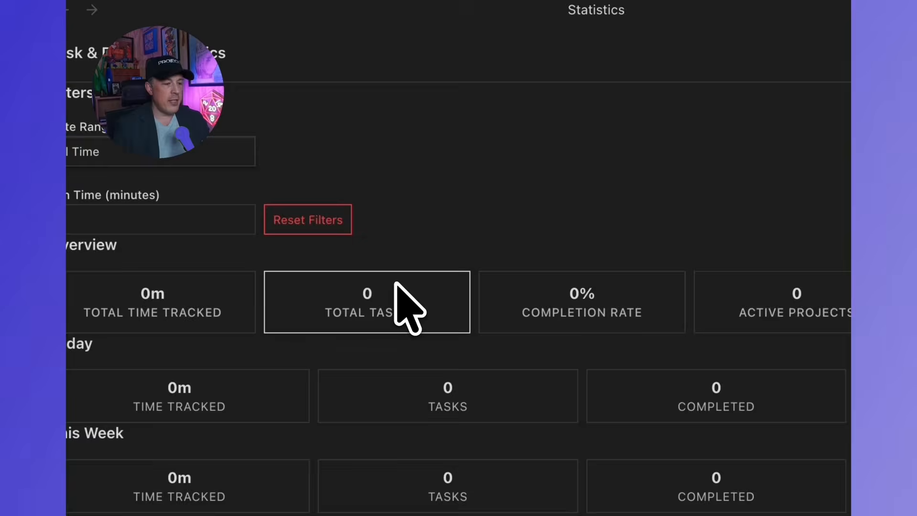
{"action": "left_click", "coordinate": [626, 158]}
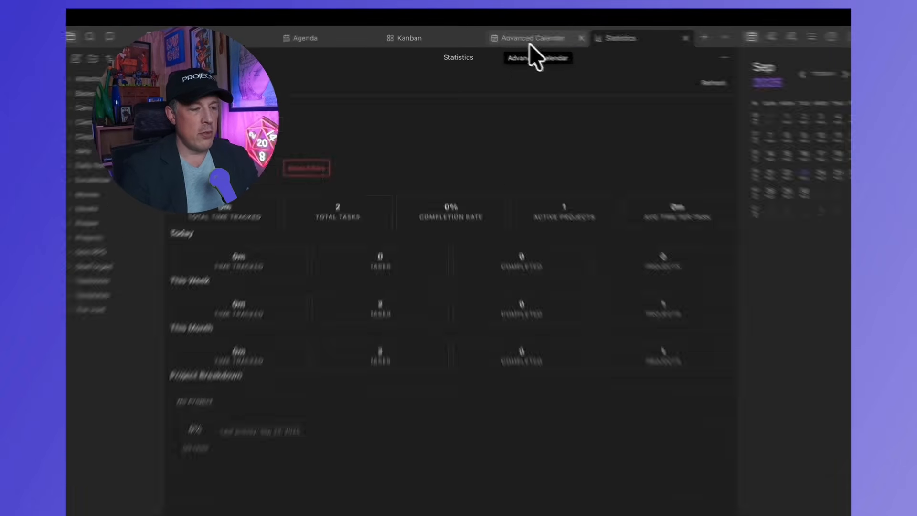
{"action": "left_click", "coordinate": [525, 40]}
{"action": "left_click", "coordinate": [423, 38]}
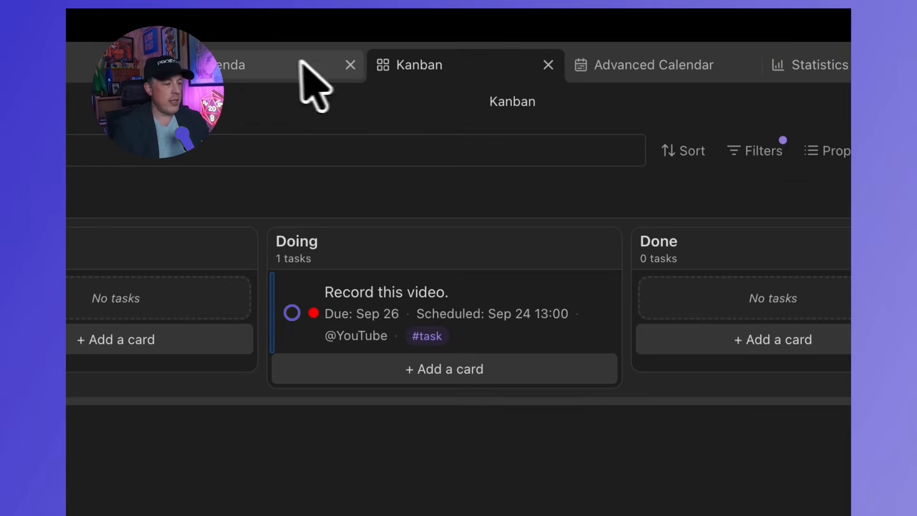
- Stop time tracking on the "Record this video." task in the task list
{"action": "left_click", "coordinate": [273, 64]}
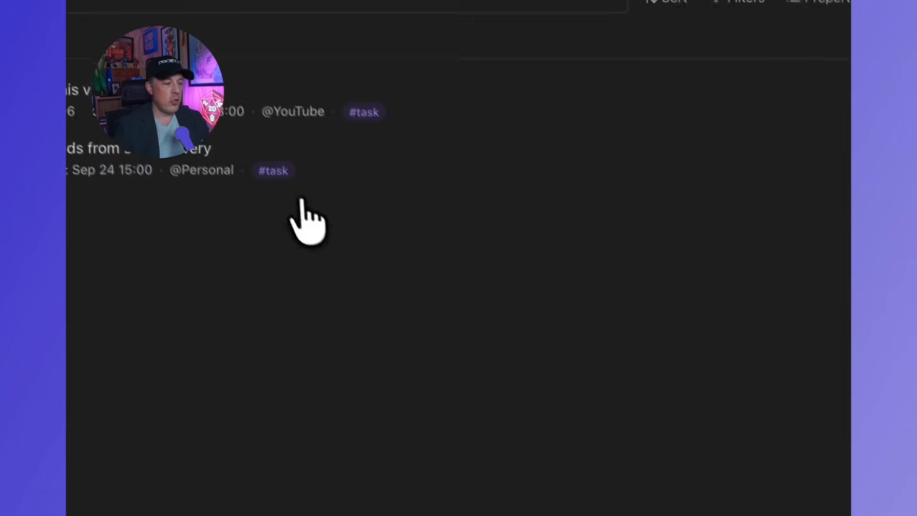
{"action": "right_click", "coordinate": [541, 116]}
{"action": "mouse_move", "coordinate": [541, 115]}
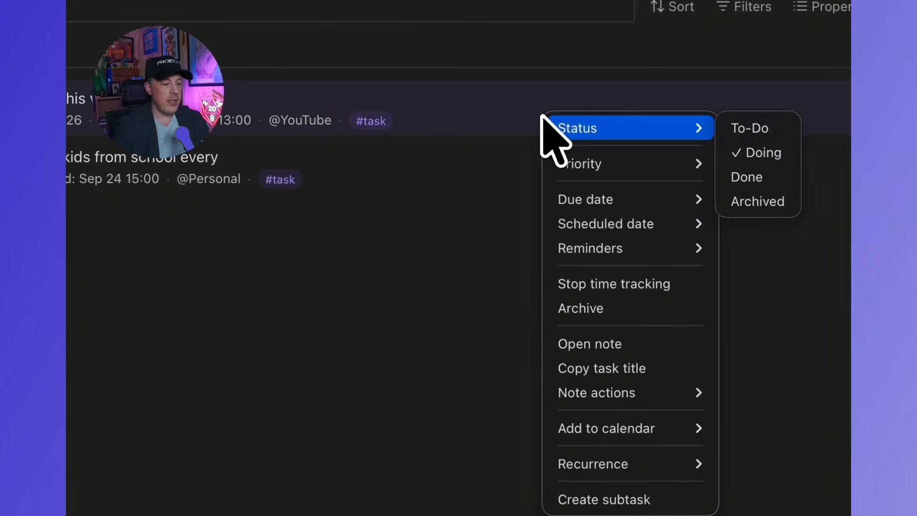
{"action": "left_click", "coordinate": [606, 283]}
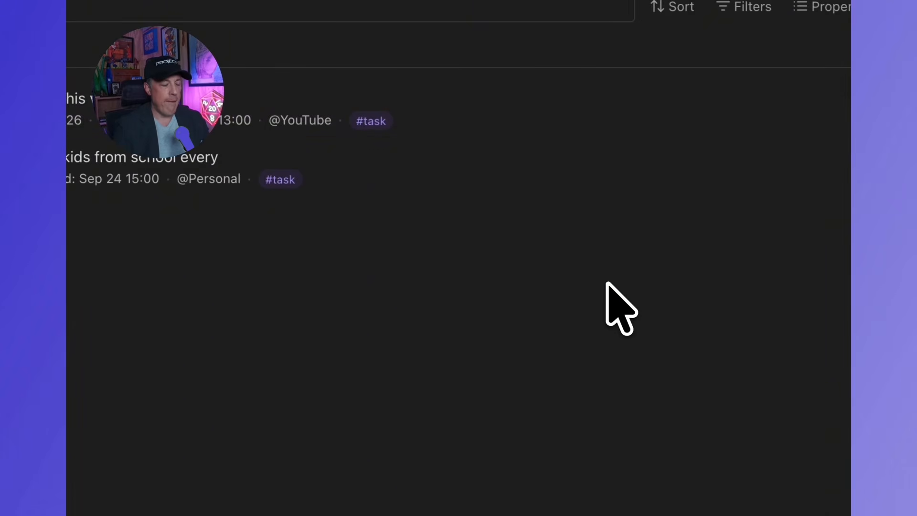
- Open the Pomodoro timer, assign the "Record this video." task to it and start a 25-minute session
{"action": "key", "text": "ctrl+p"}
{"action": "type", "text": "pom"}
{"action": "key", "text": "Return"}
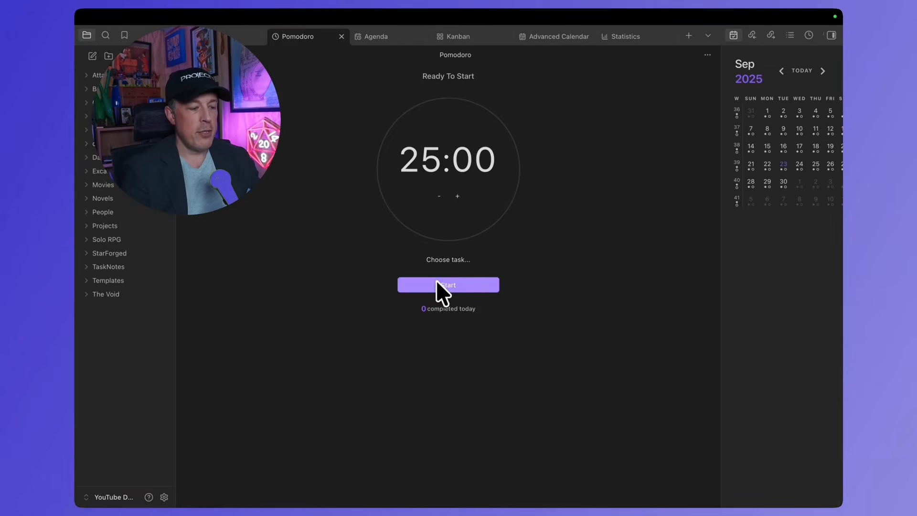
{"action": "left_click", "coordinate": [439, 259]}
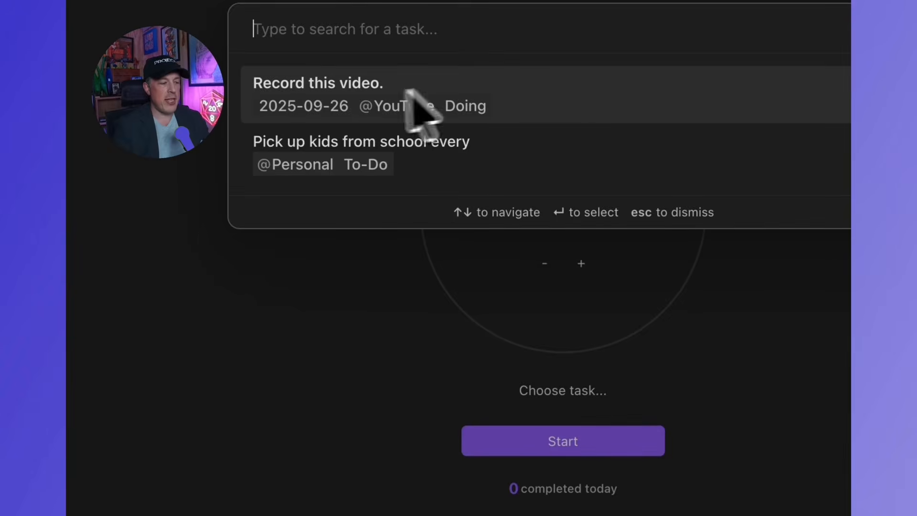
{"action": "left_click", "coordinate": [570, 86]}
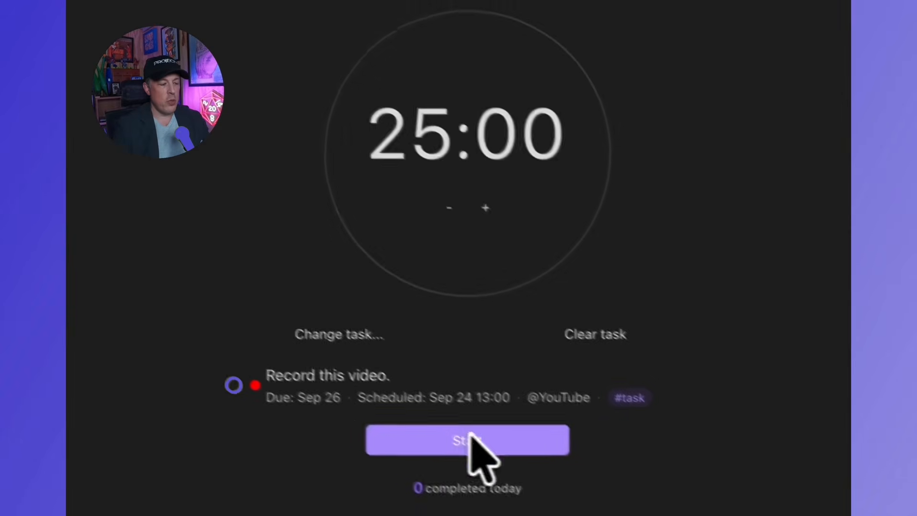
{"action": "left_click", "coordinate": [566, 497]}
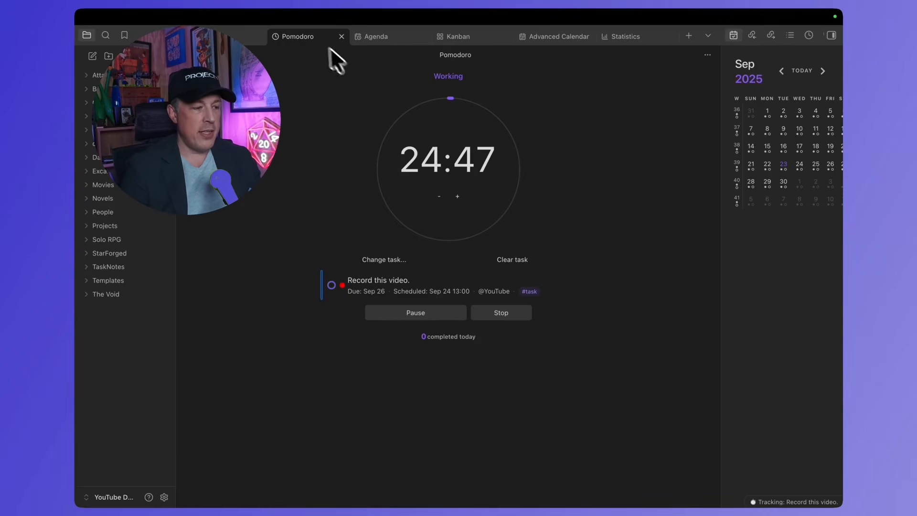
- Dock the Pomodoro timer below the month calendar and the agenda in a widened pane below the file list
{"action": "left_click_drag", "start_coordinate": [285, 38], "coordinate": [745, 318]}
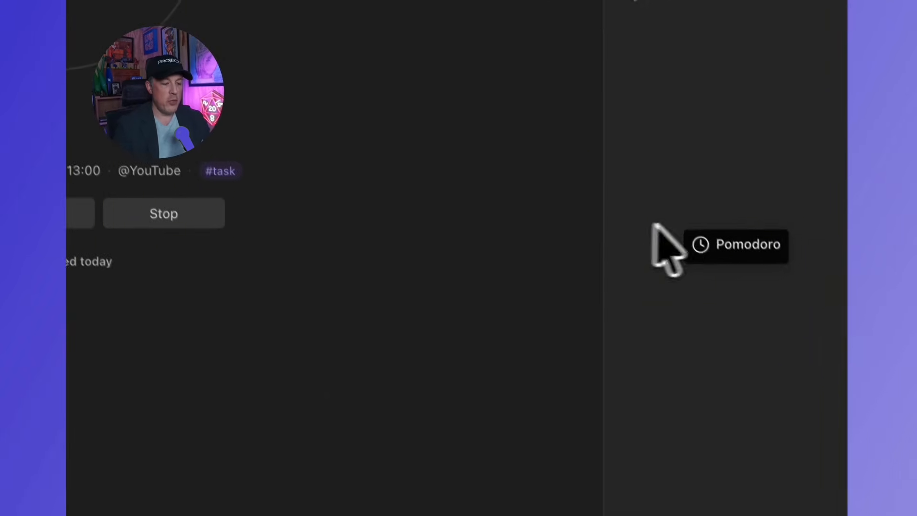
{"action": "left_click_drag", "start_coordinate": [654, 225], "coordinate": [820, 307]}
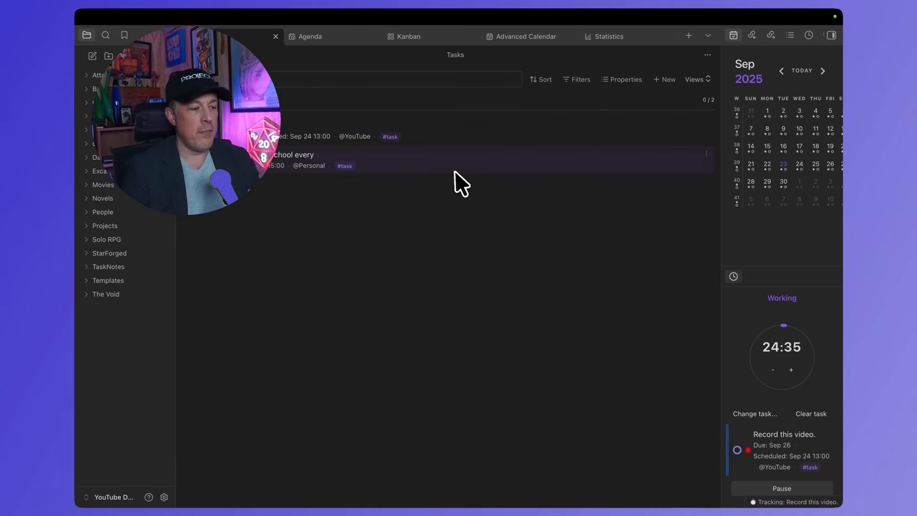
{"action": "left_click", "coordinate": [340, 36]}
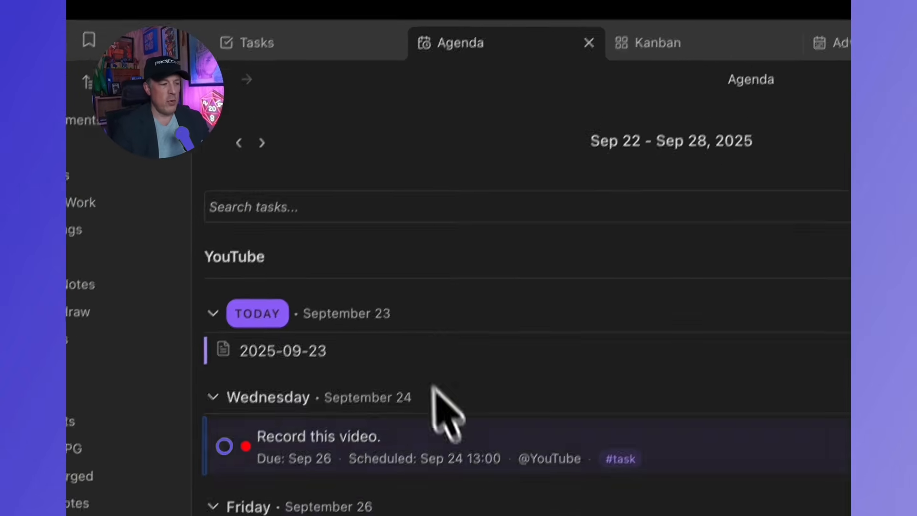
{"action": "left_click_drag", "start_coordinate": [507, 67], "coordinate": [193, 408]}
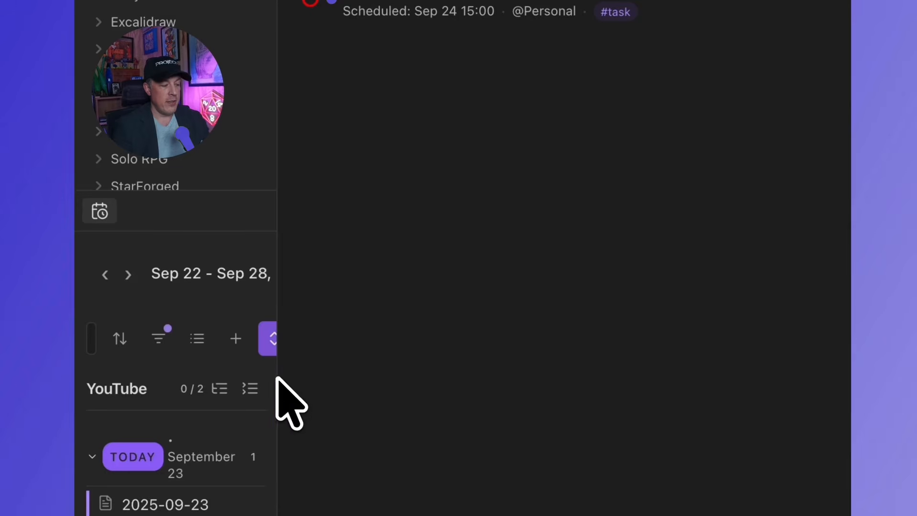
{"action": "left_click_drag", "start_coordinate": [276, 378], "coordinate": [317, 378]}
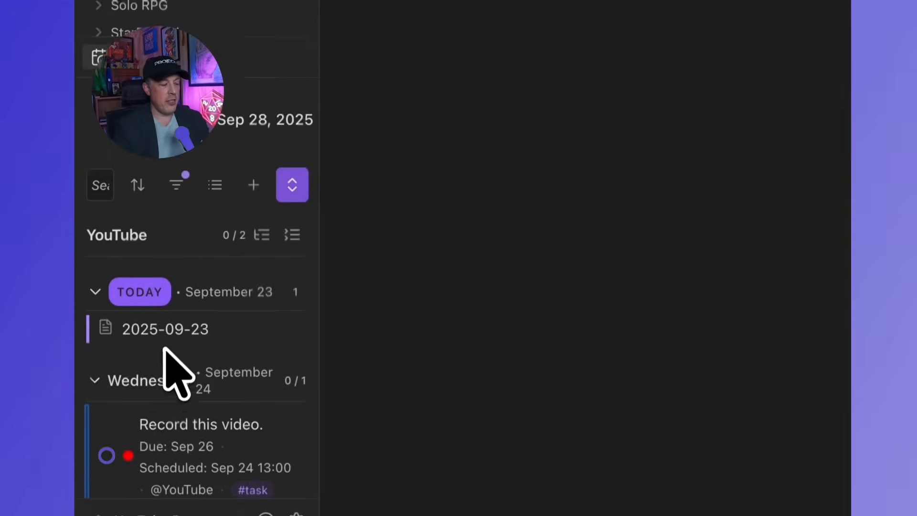
- Look through the docked agenda and its linked 2025-09-23 daily note, closing the note again
{"action": "scroll", "coordinate": [162, 353], "scroll_direction": "down", "scroll_amount": 5}
{"action": "scroll", "coordinate": [153, 234], "scroll_direction": "up", "scroll_amount": 2}
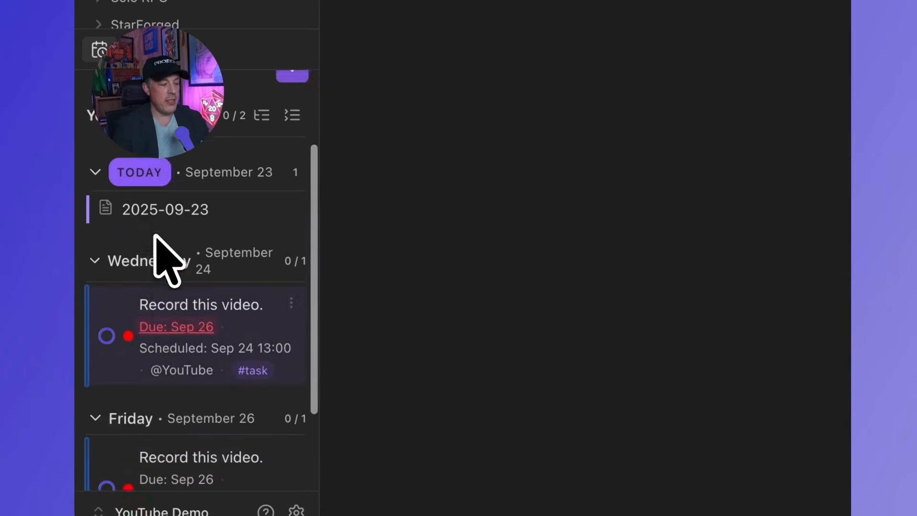
{"action": "scroll", "coordinate": [157, 267], "scroll_direction": "up", "scroll_amount": 2}
{"action": "left_click", "coordinate": [170, 325]}
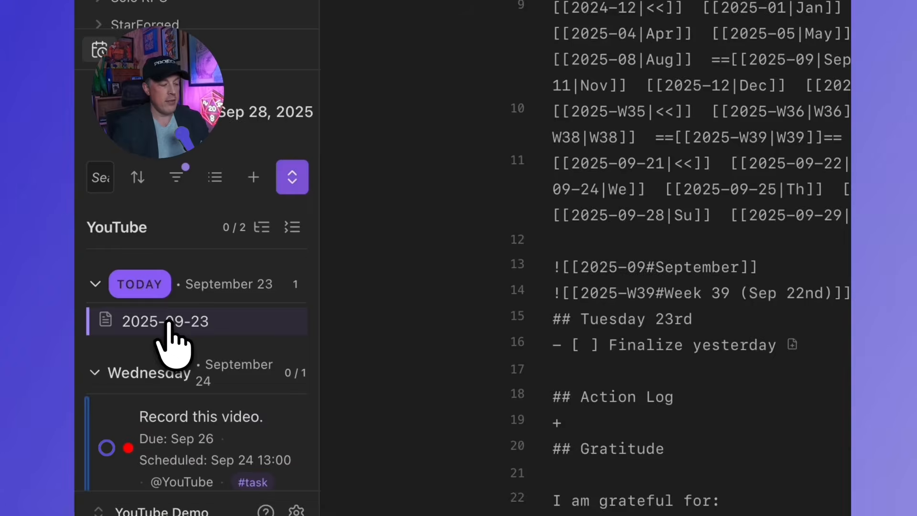
{"action": "scroll", "coordinate": [528, 135], "scroll_direction": "down", "scroll_amount": 5}
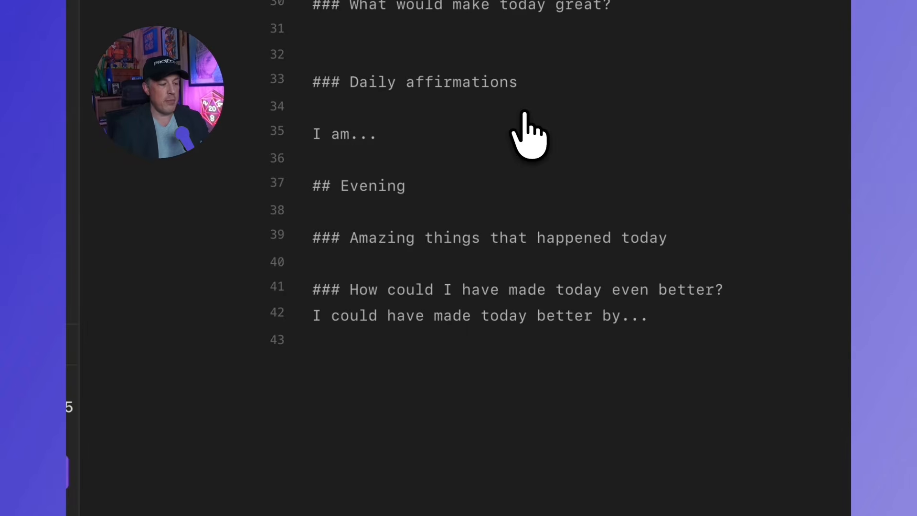
{"action": "scroll", "coordinate": [528, 136], "scroll_direction": "up", "scroll_amount": 10}
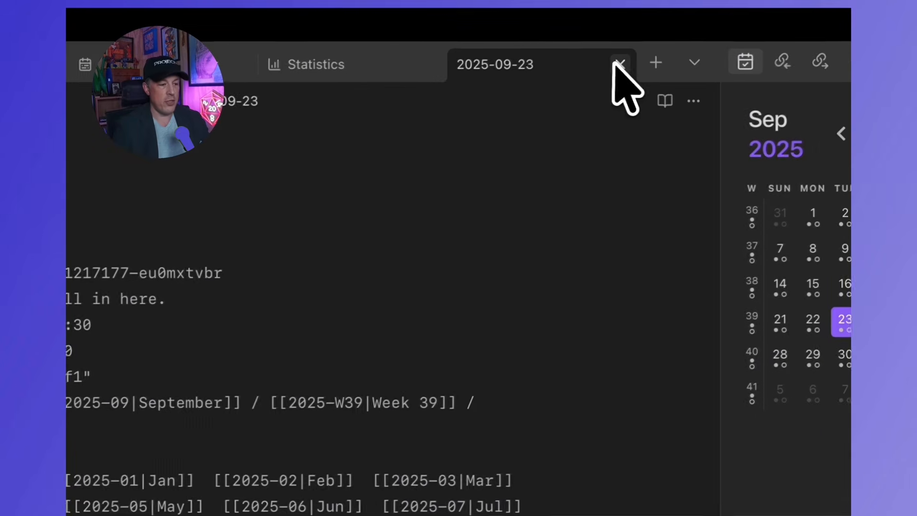
{"action": "left_click", "coordinate": [760, 6]}
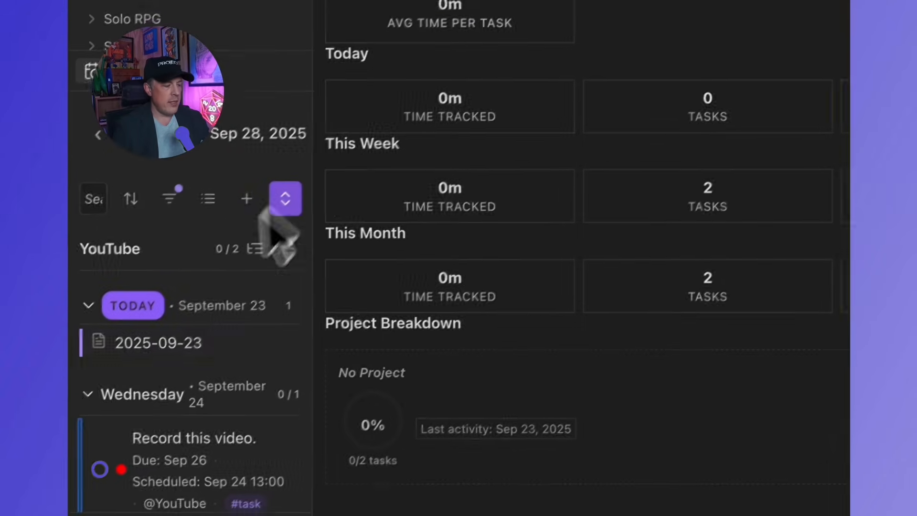
{"action": "scroll", "coordinate": [194, 430], "scroll_direction": "down", "scroll_amount": 3}
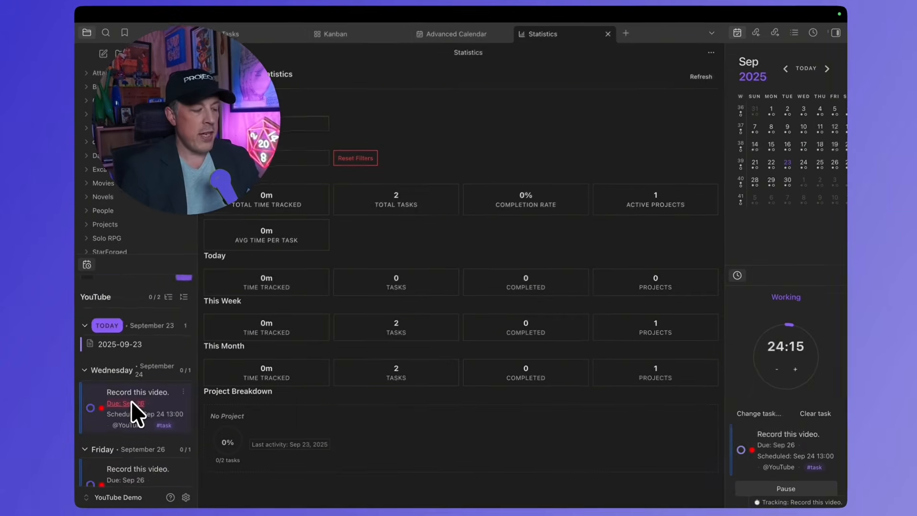
{"action": "scroll", "coordinate": [130, 402], "scroll_direction": "down", "scroll_amount": 2}
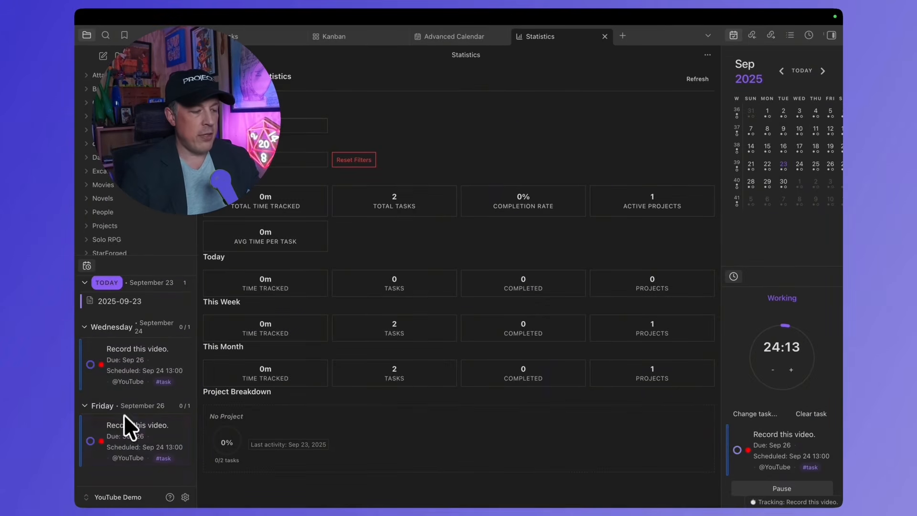
- Create a new note in its own tab and title it "Demo No"
{"action": "scroll", "coordinate": [125, 409], "scroll_direction": "up", "scroll_amount": 3}
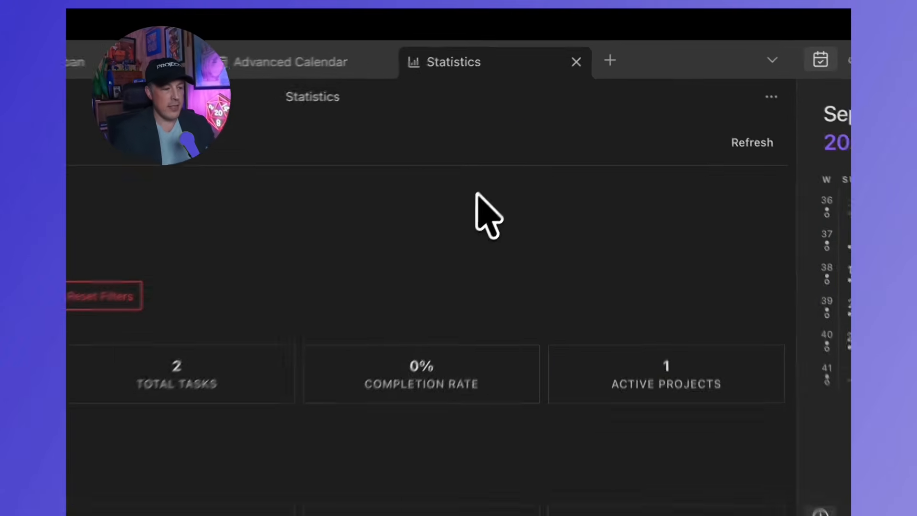
{"action": "key", "text": "super+t"}
{"action": "key", "text": "super+n"}
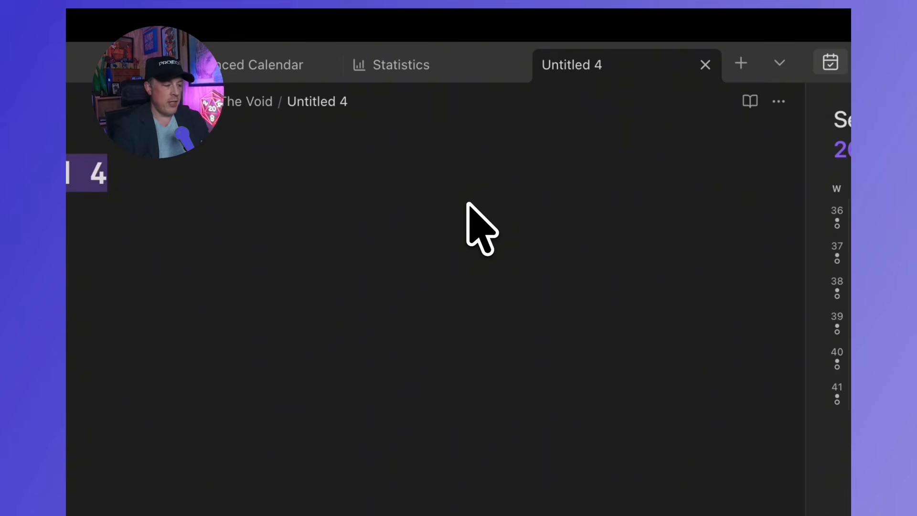
{"action": "type", "text": "Demo No"}
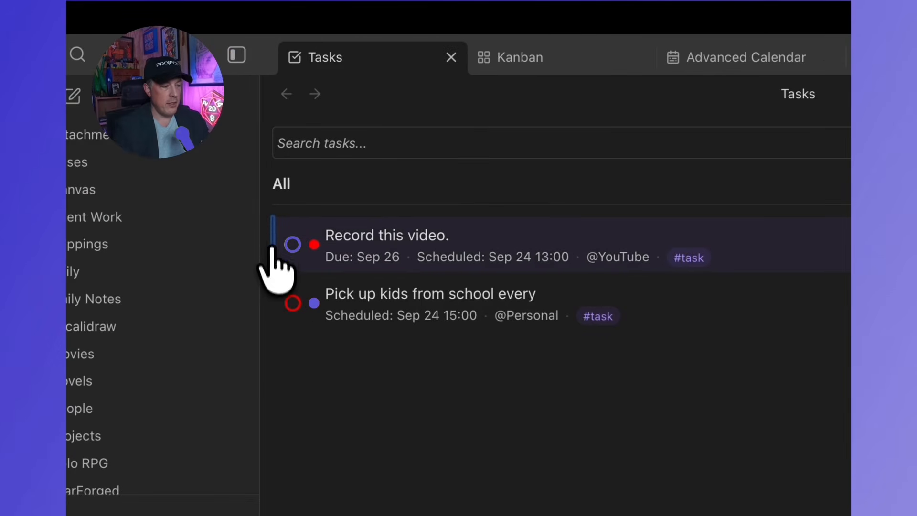
- Stop time tracking on the "Record this video." task and end its running Pomodoro session
{"action": "right_click", "coordinate": [540, 87]}
{"action": "mouse_move", "coordinate": [542, 94]}
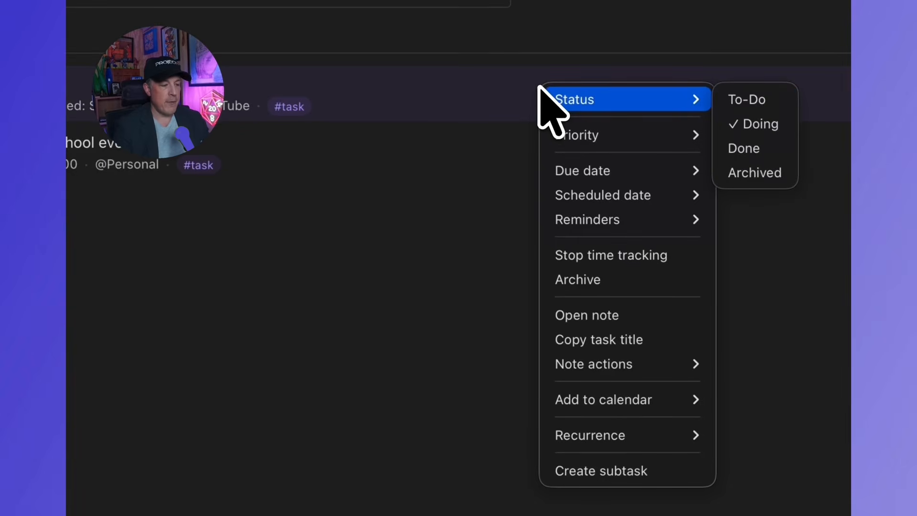
{"action": "left_click", "coordinate": [583, 265]}
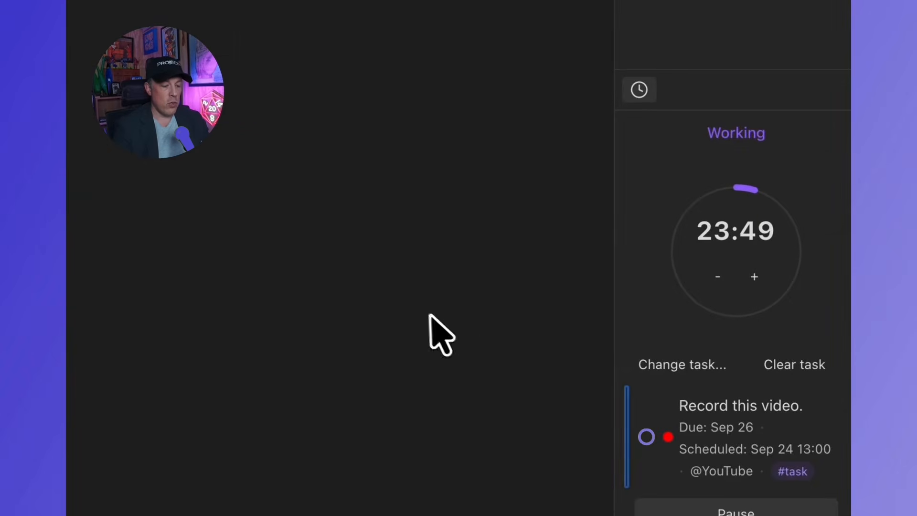
{"action": "scroll", "coordinate": [716, 253], "scroll_direction": "down", "scroll_amount": 3}
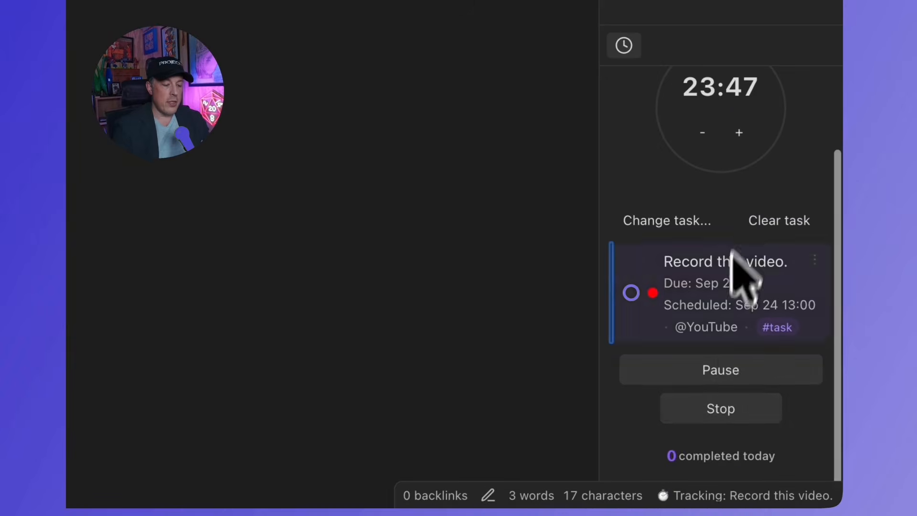
{"action": "left_click", "coordinate": [722, 409]}
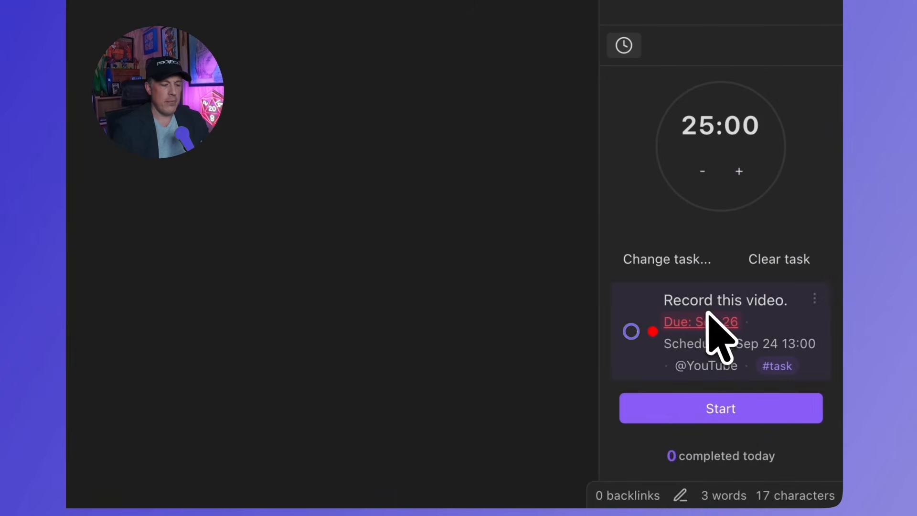
- Review the task and project statistics, followed by the Advanced Calendar, Kanban and Tasks views
{"action": "left_click", "coordinate": [363, 68]}
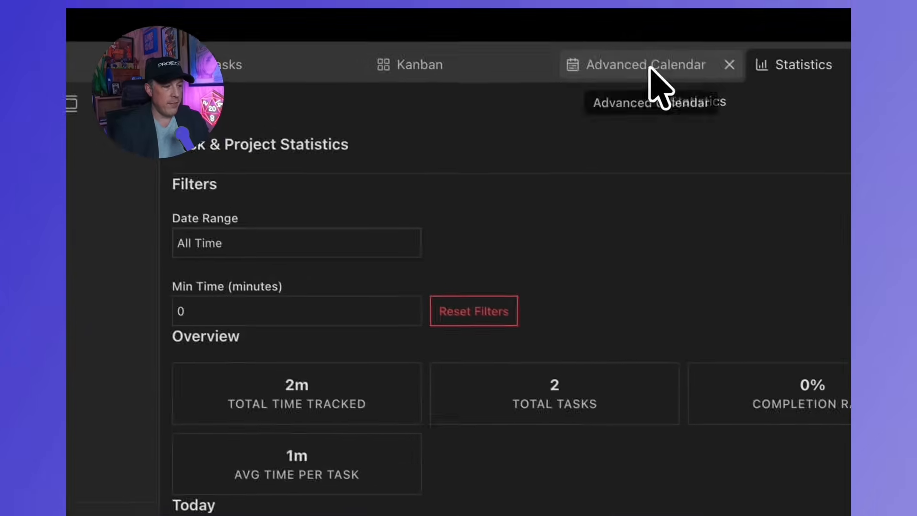
{"action": "left_click", "coordinate": [582, 28]}
{"action": "left_click", "coordinate": [334, 27]}
{"action": "left_click", "coordinate": [229, 28]}
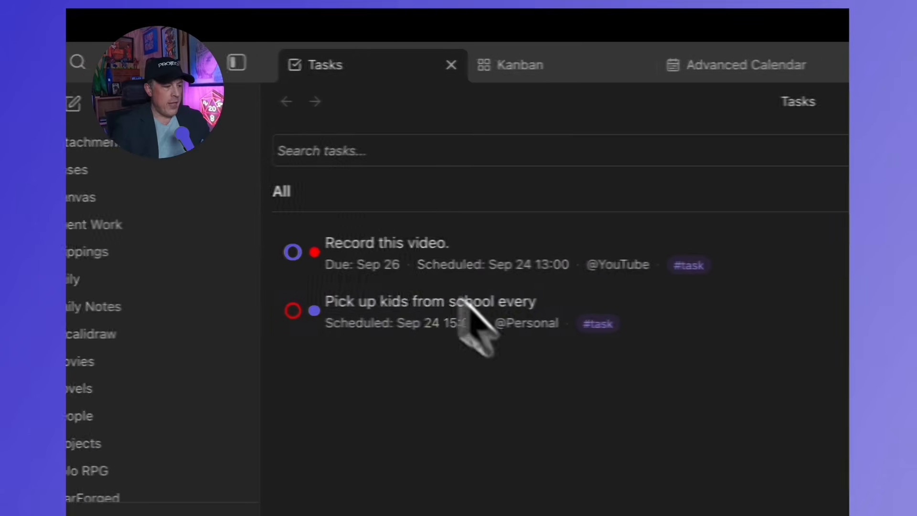